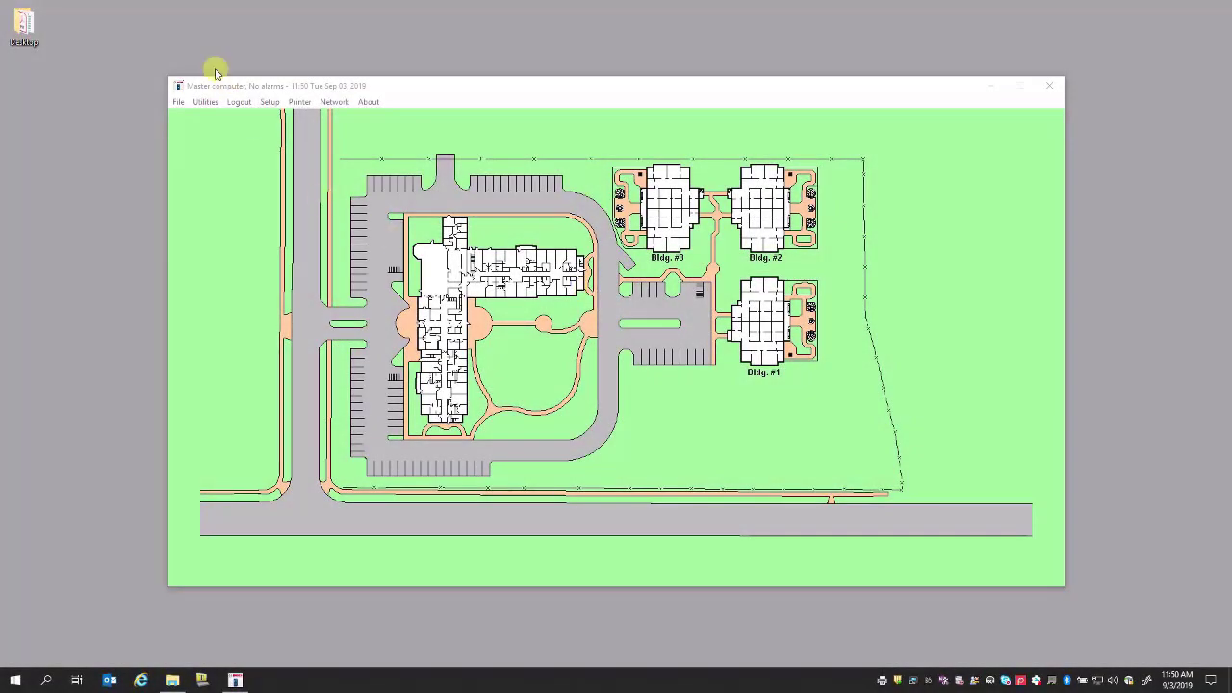
- Add a new record of type transponder to the transponder database and name it "test transponder"
left_click(178, 103)
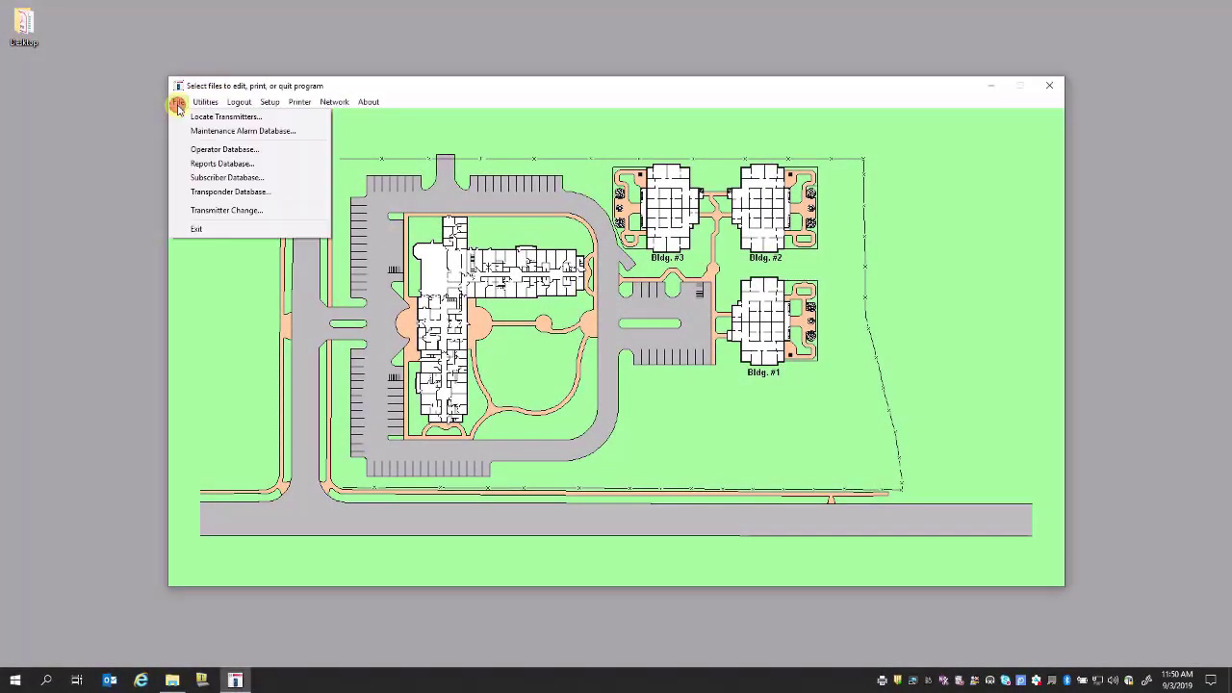
left_click(213, 193)
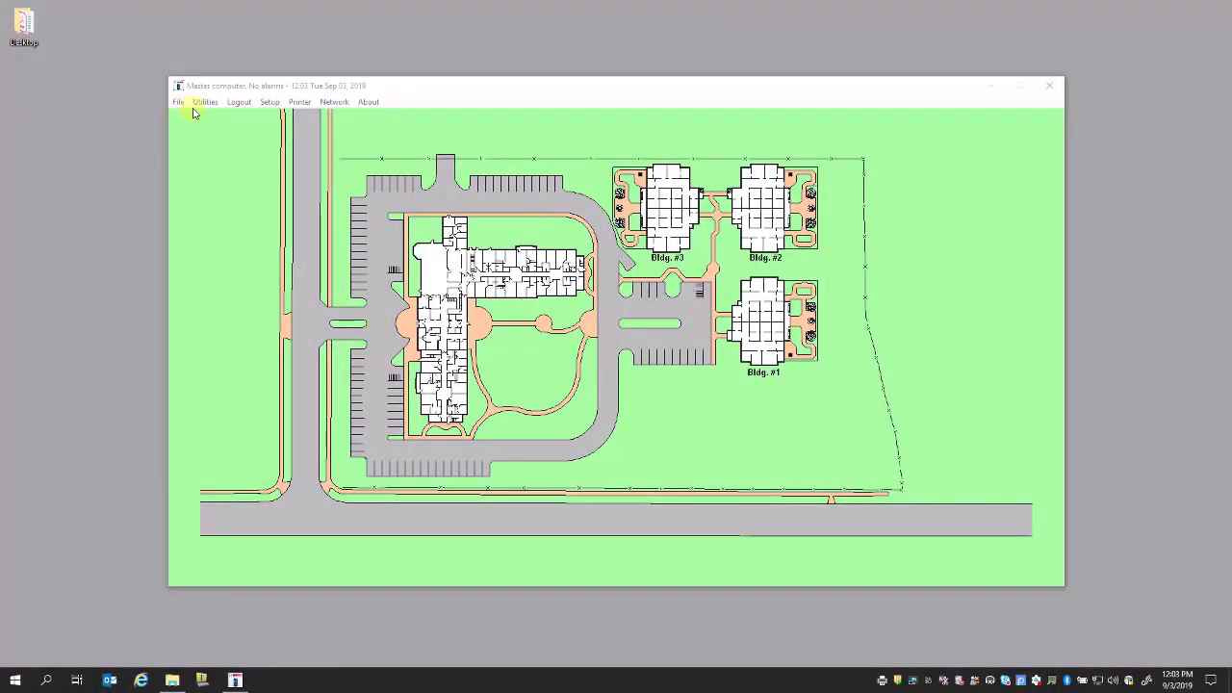
left_click(177, 102)
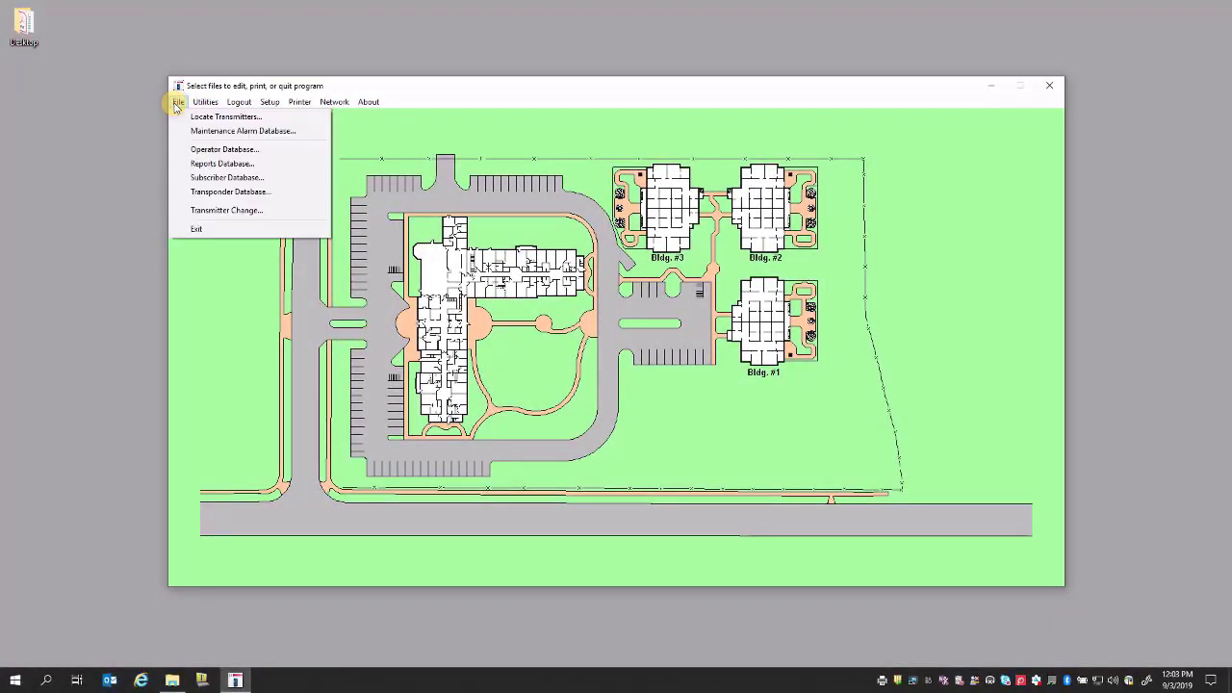
left_click(206, 194)
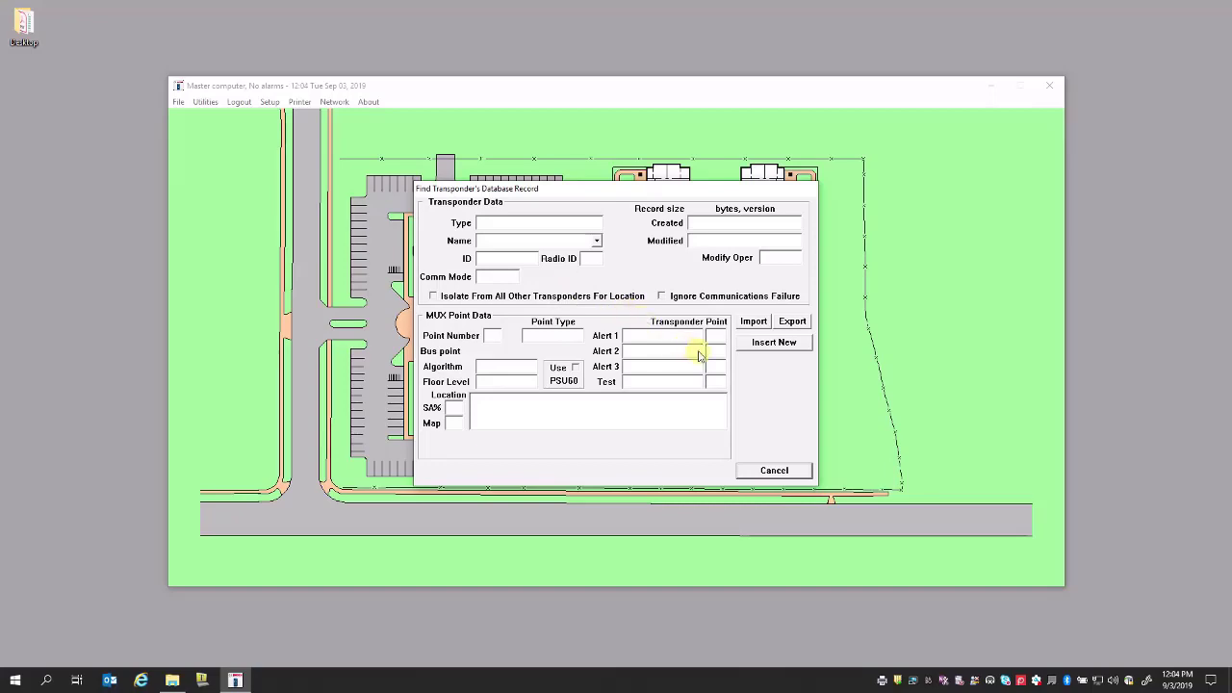
left_click(772, 343)
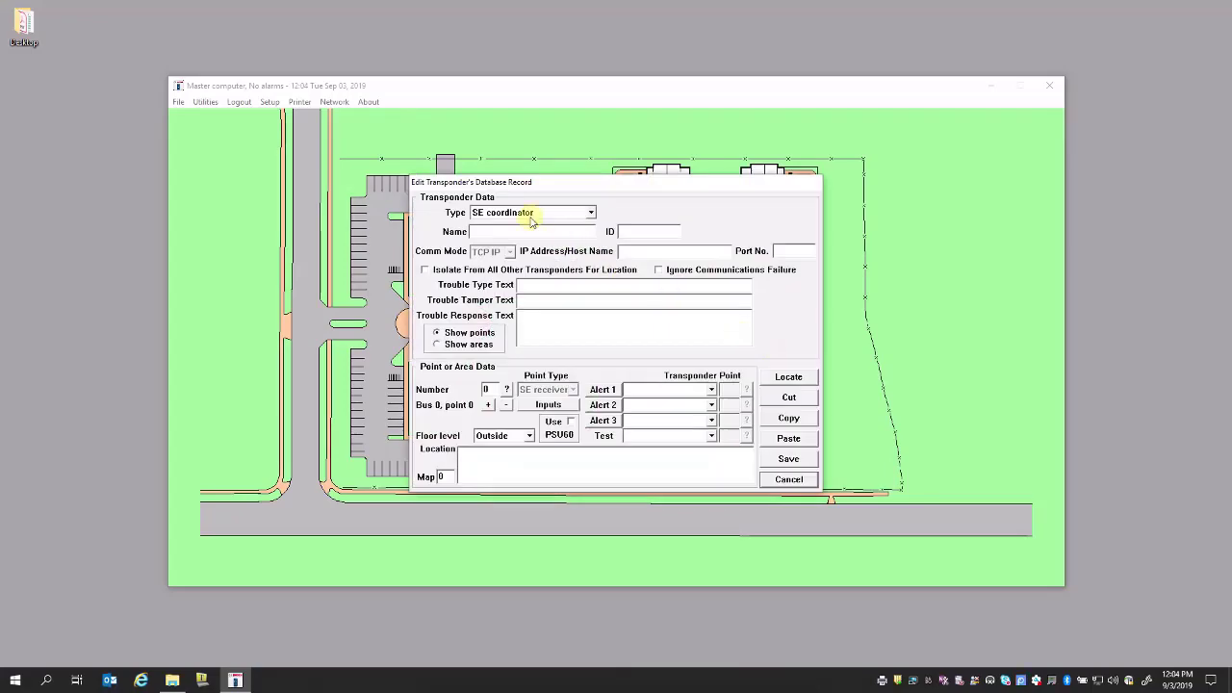
left_click(520, 211)
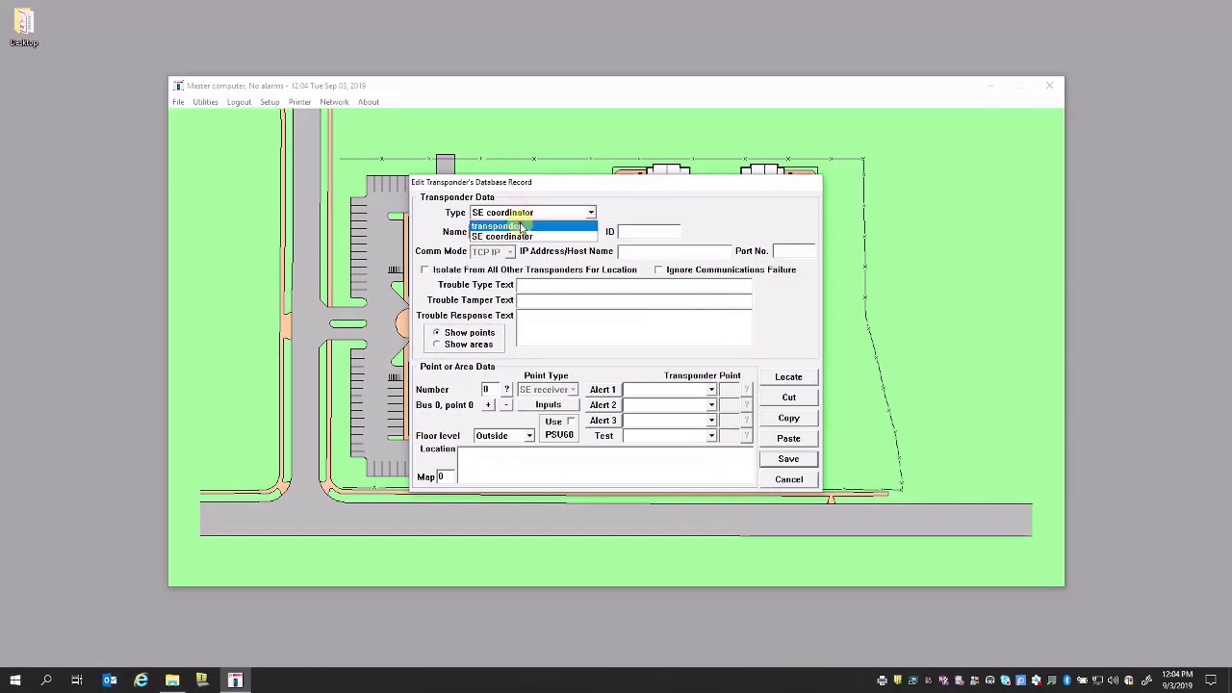
left_click(509, 232)
left_click(508, 233)
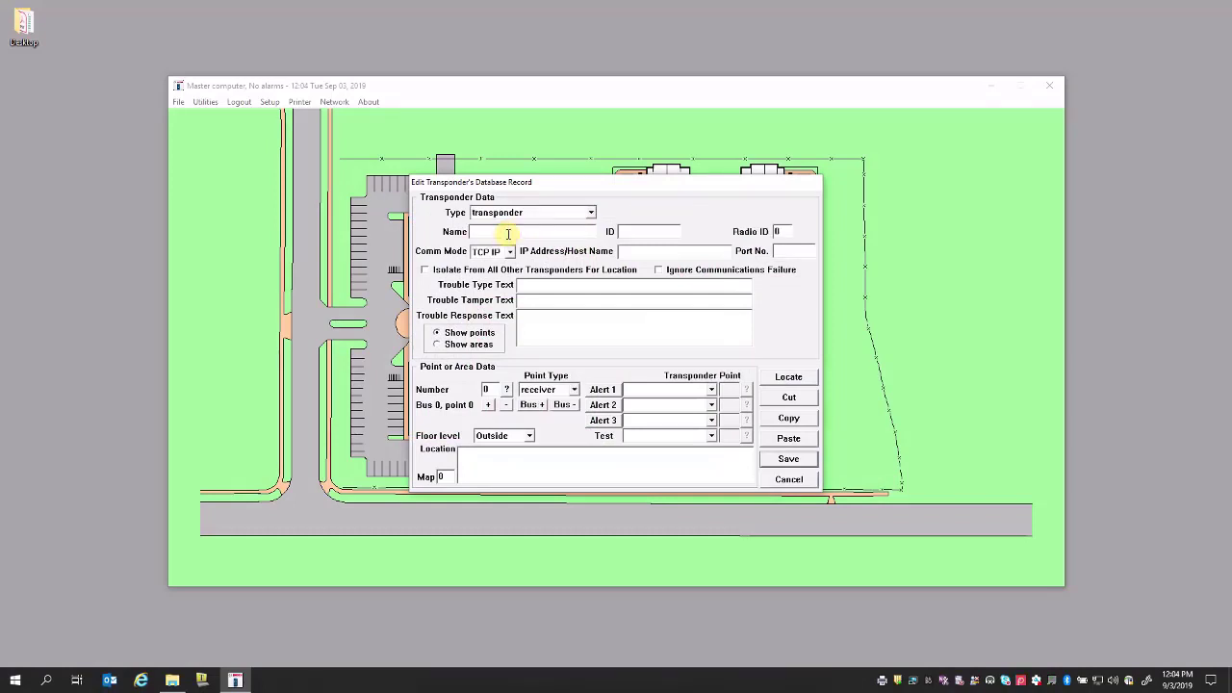
type("test transponder")
- Set the new transponder's communication mode to RS232 and its ID to 255
left_click(499, 254)
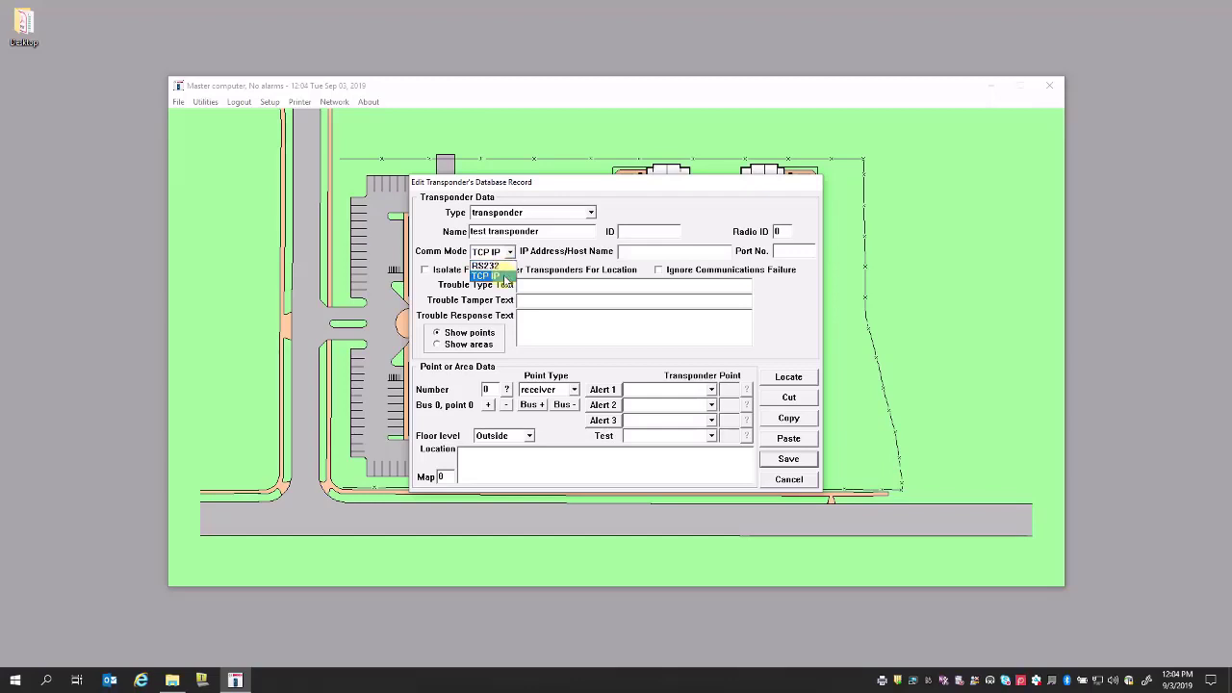
left_click(505, 277)
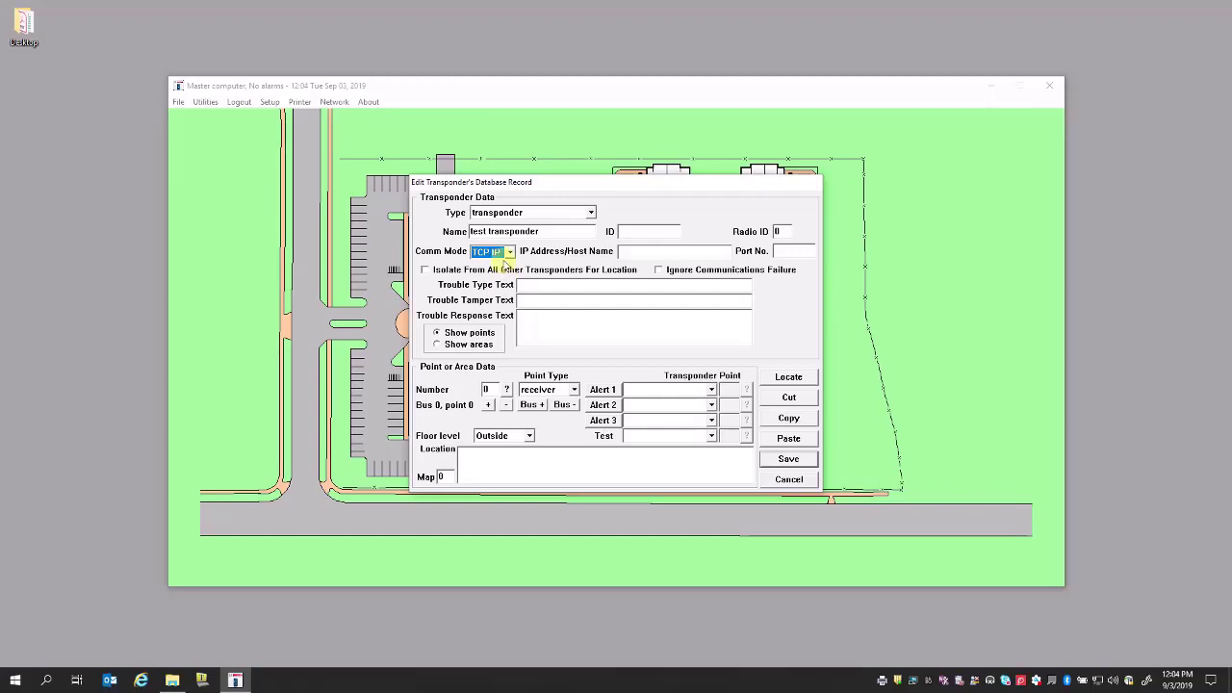
left_click(507, 253)
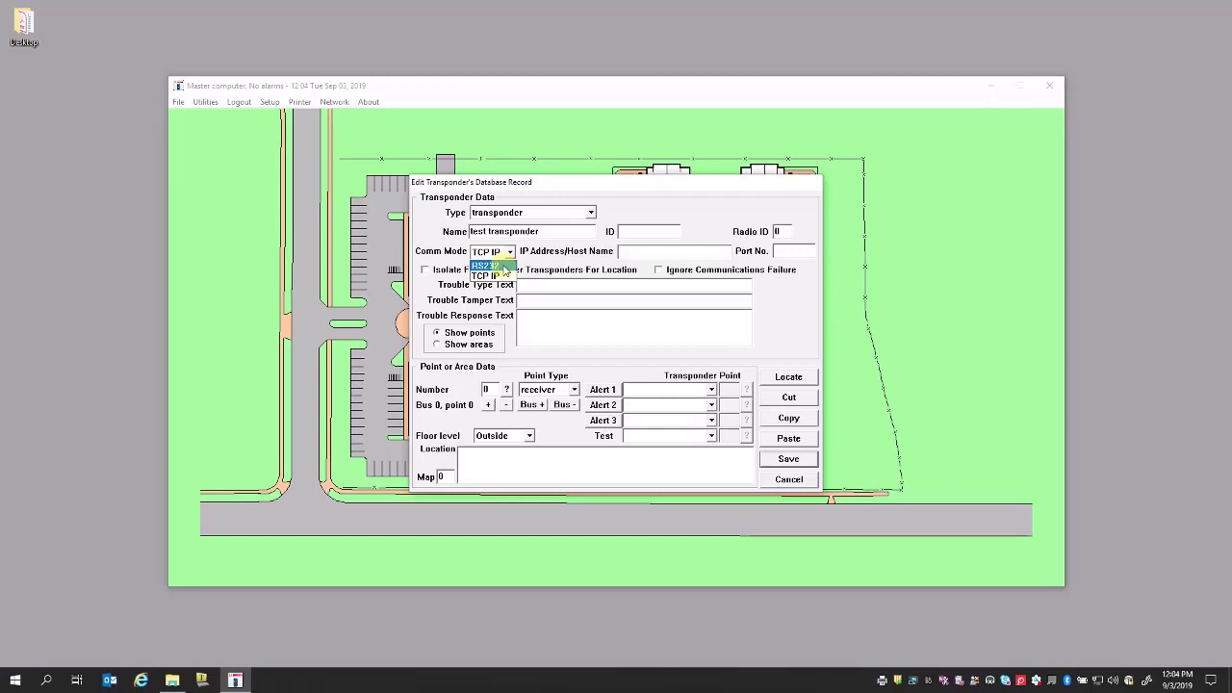
left_click(486, 265)
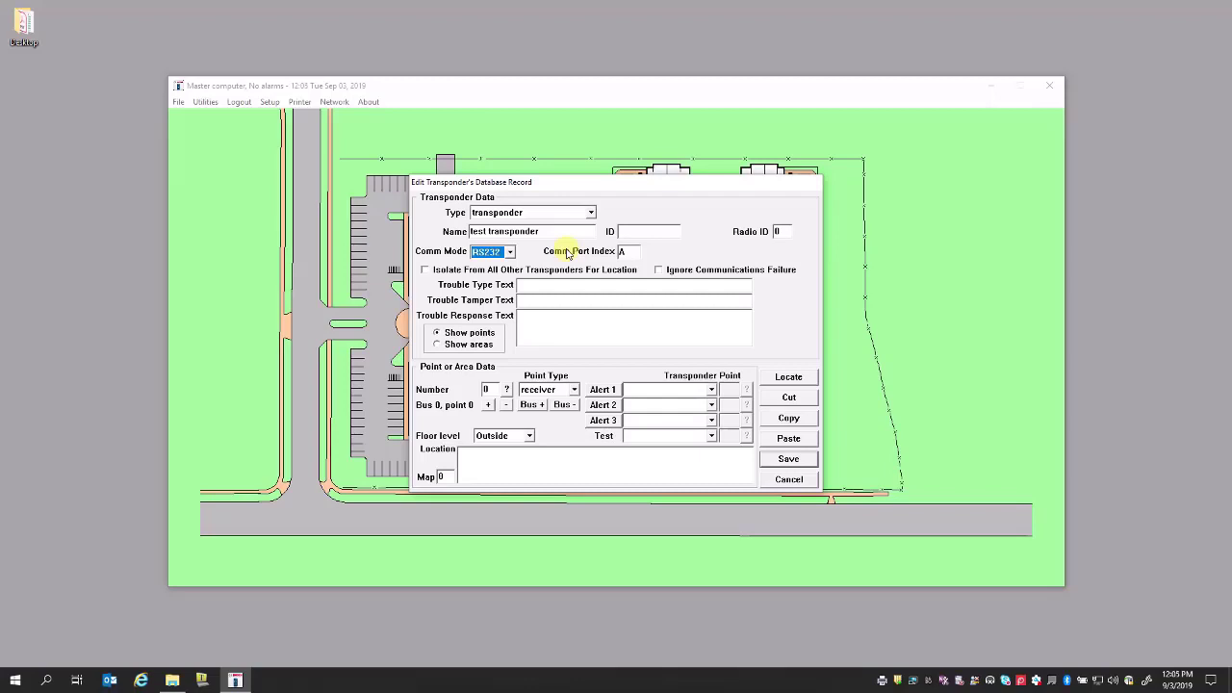
left_click(639, 231)
type("255")
- Cut the data of point 0, save the new transponder record and close the transponder database
left_click(788, 398)
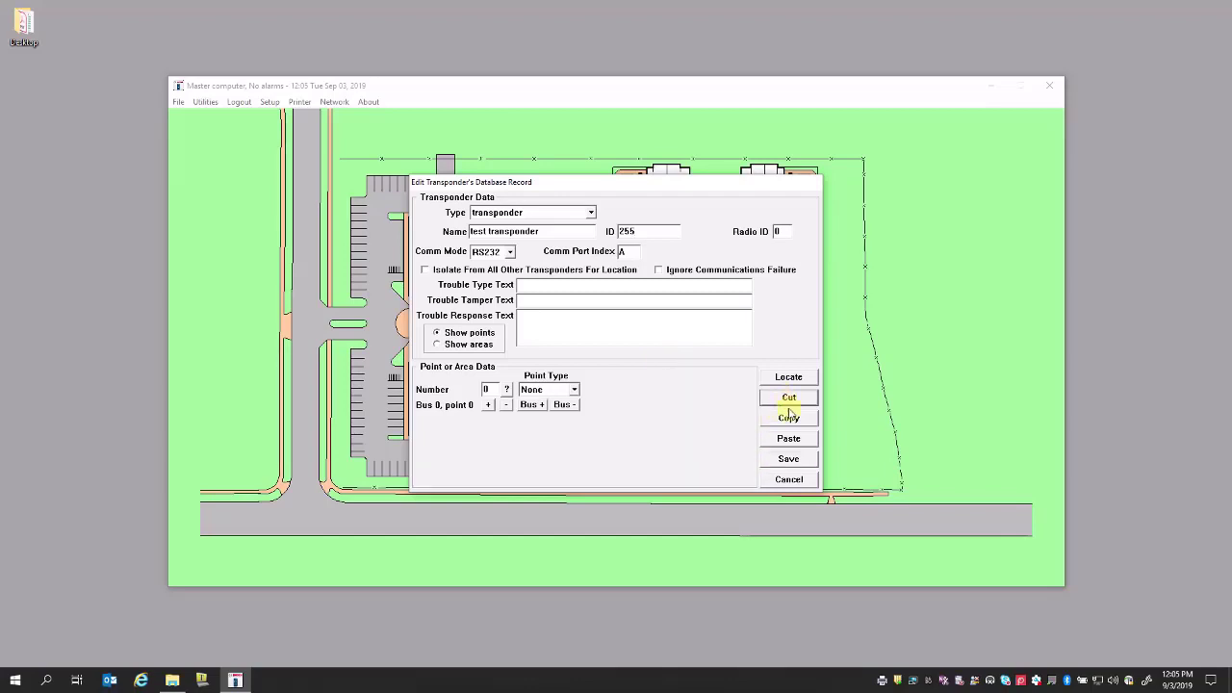
left_click(787, 460)
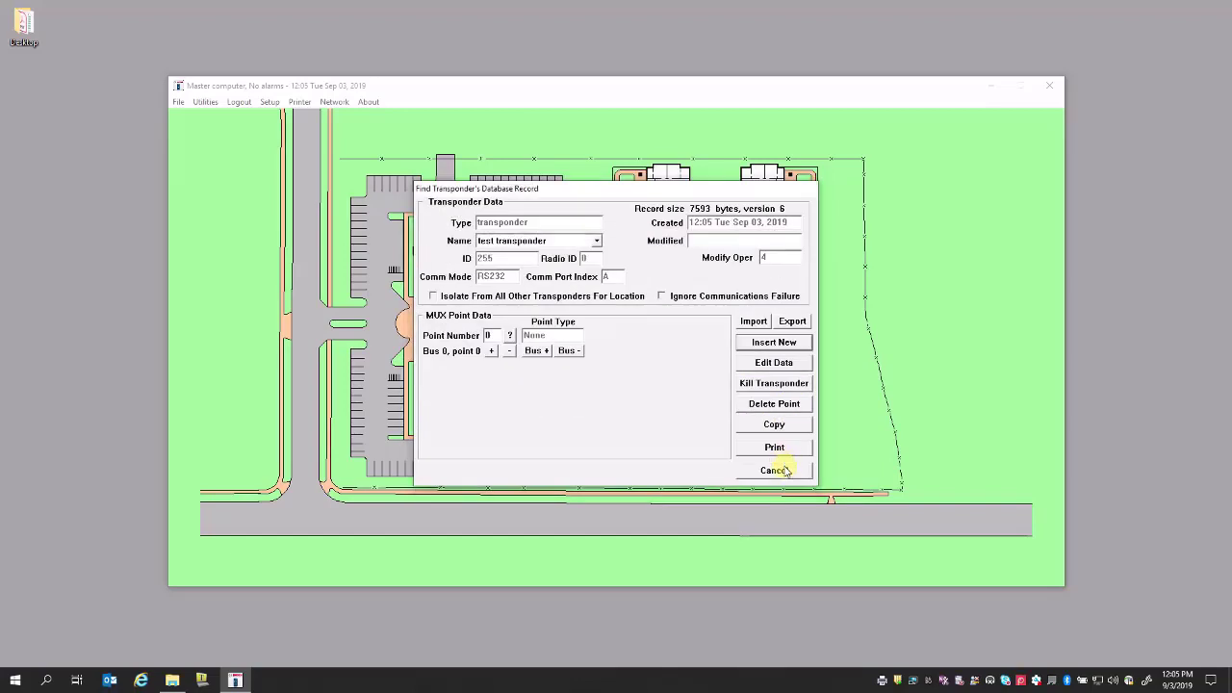
left_click(775, 470)
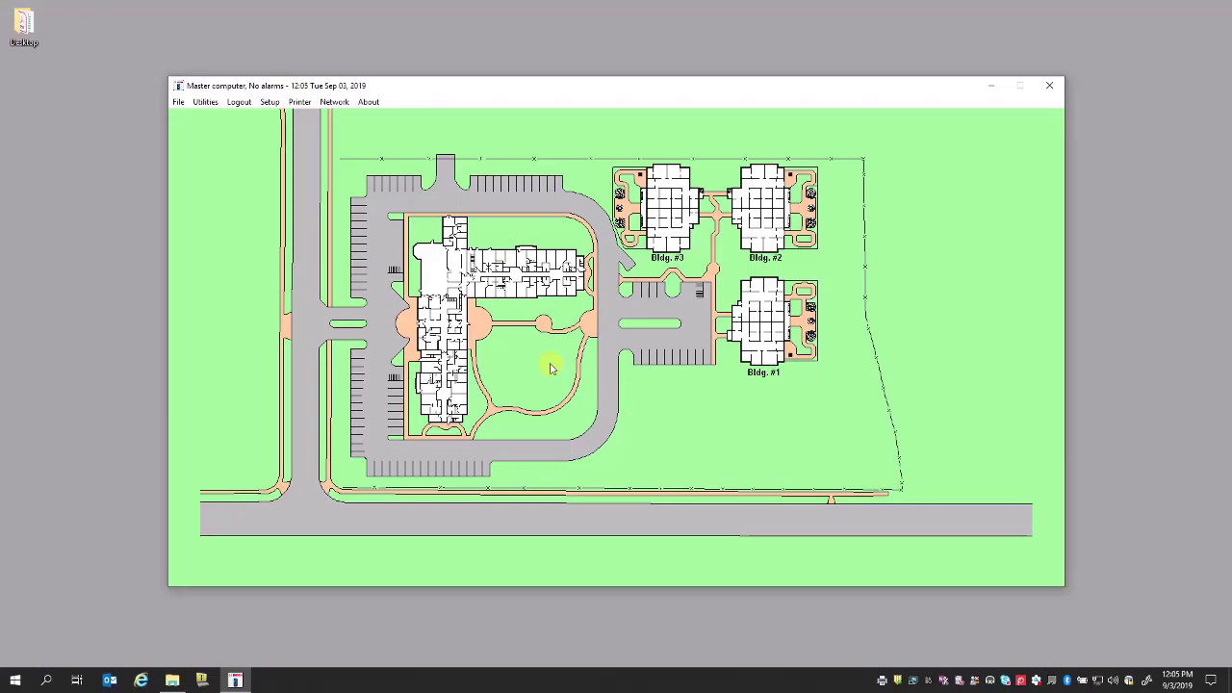
- View the current status of the test transponder and reset its troubles
left_click(270, 101)
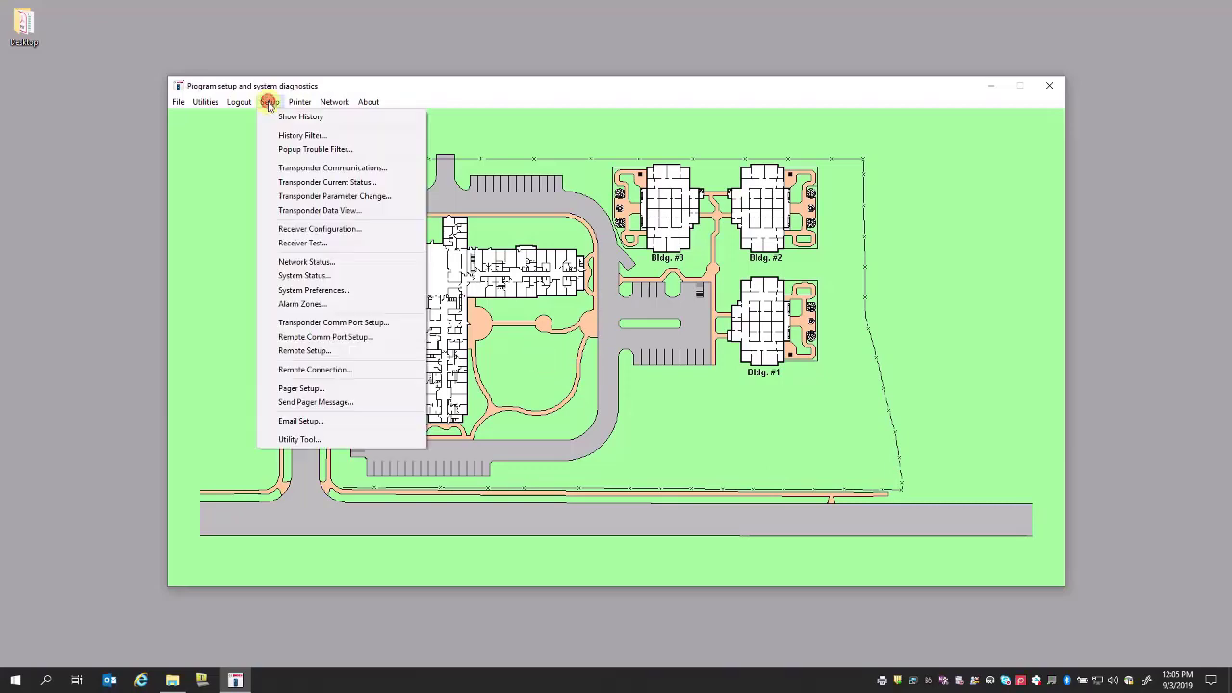
left_click(314, 182)
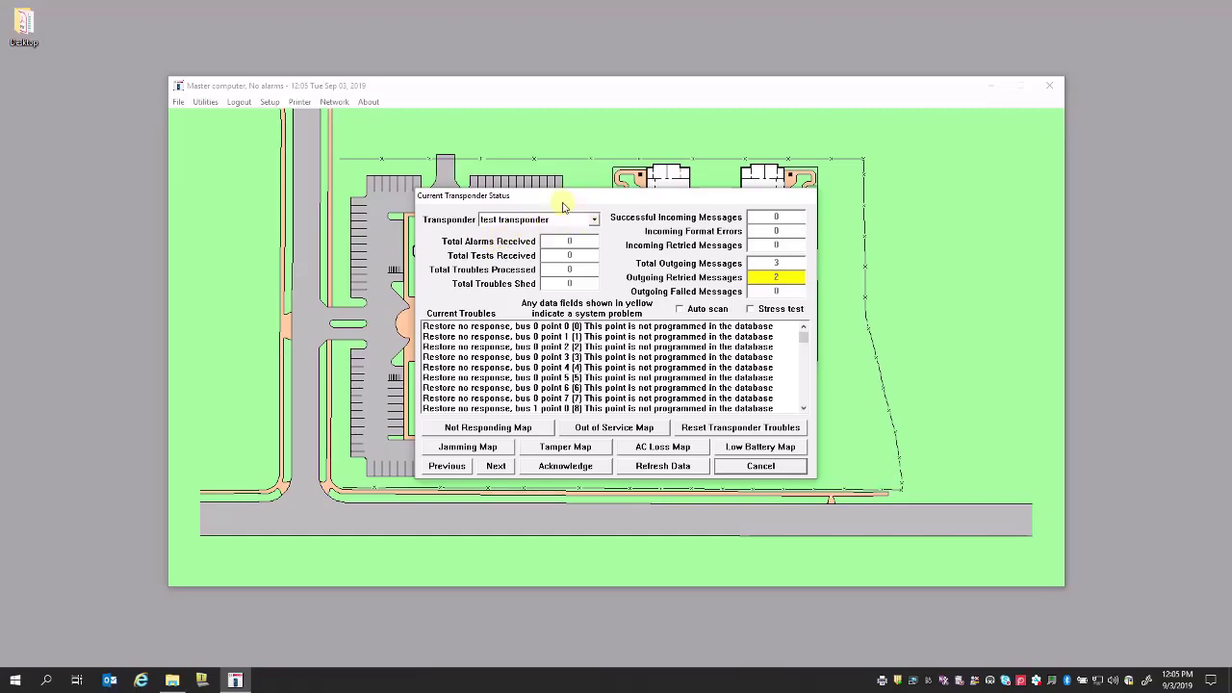
left_click(516, 222)
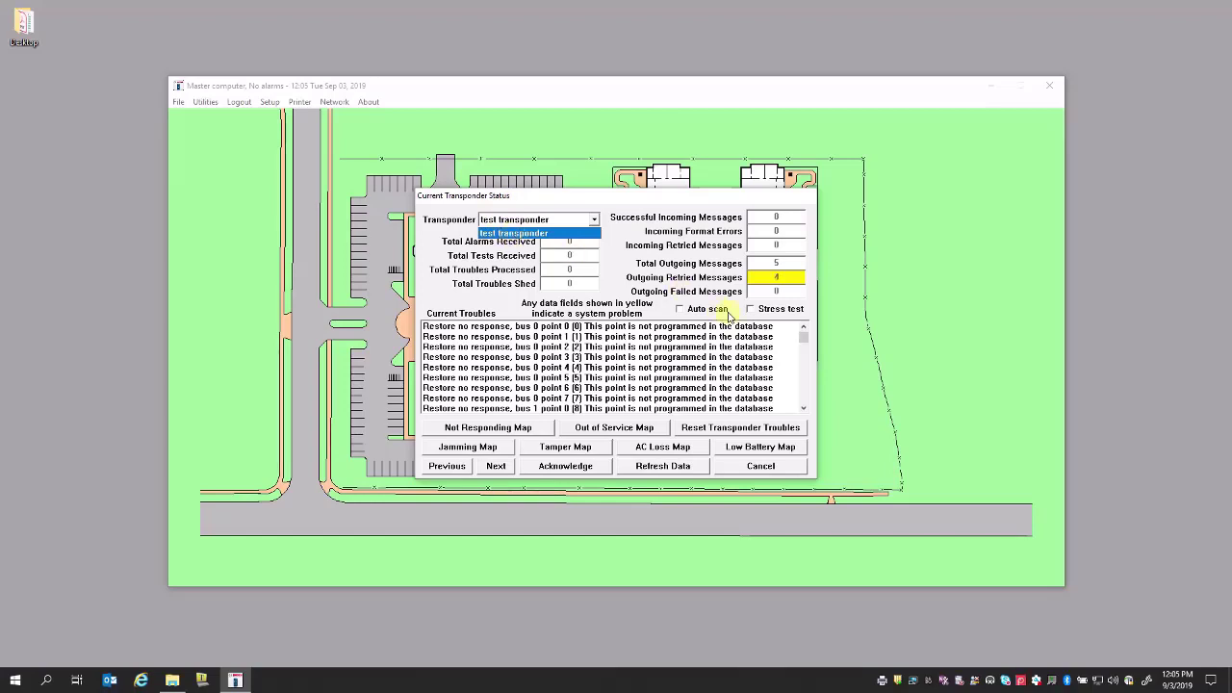
left_click(767, 432)
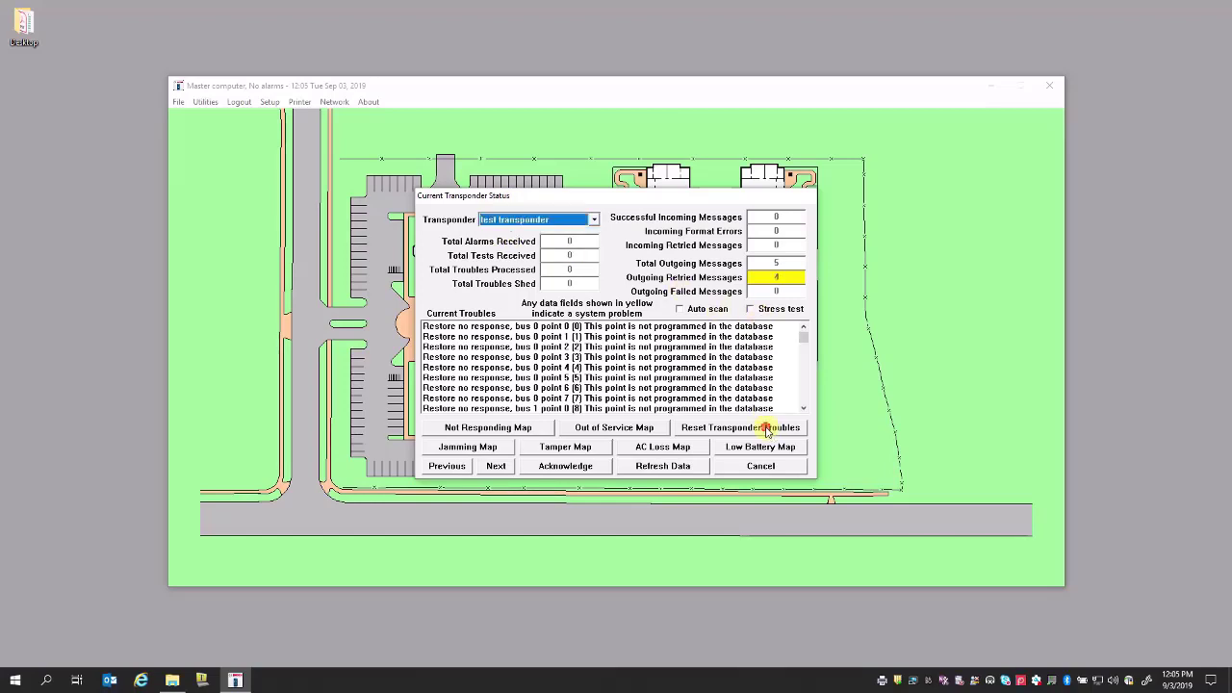
left_click(767, 429)
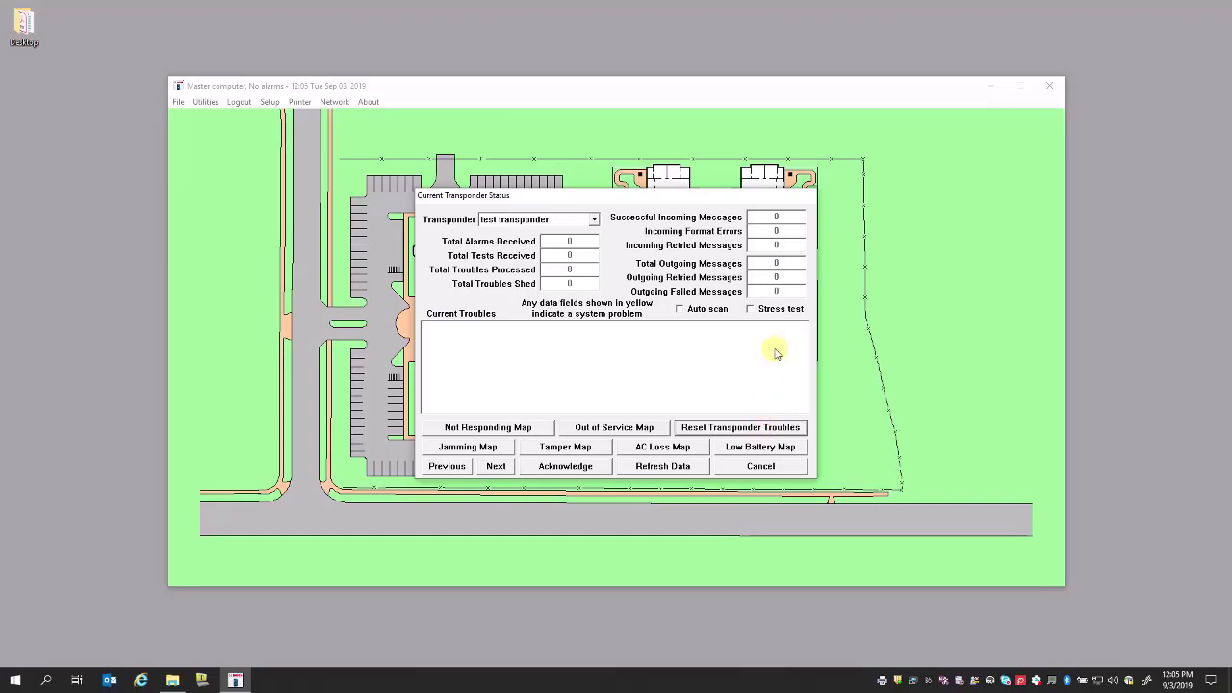
- Run a communication stress test on the test transponder, stop it and close the status window
left_click(752, 310)
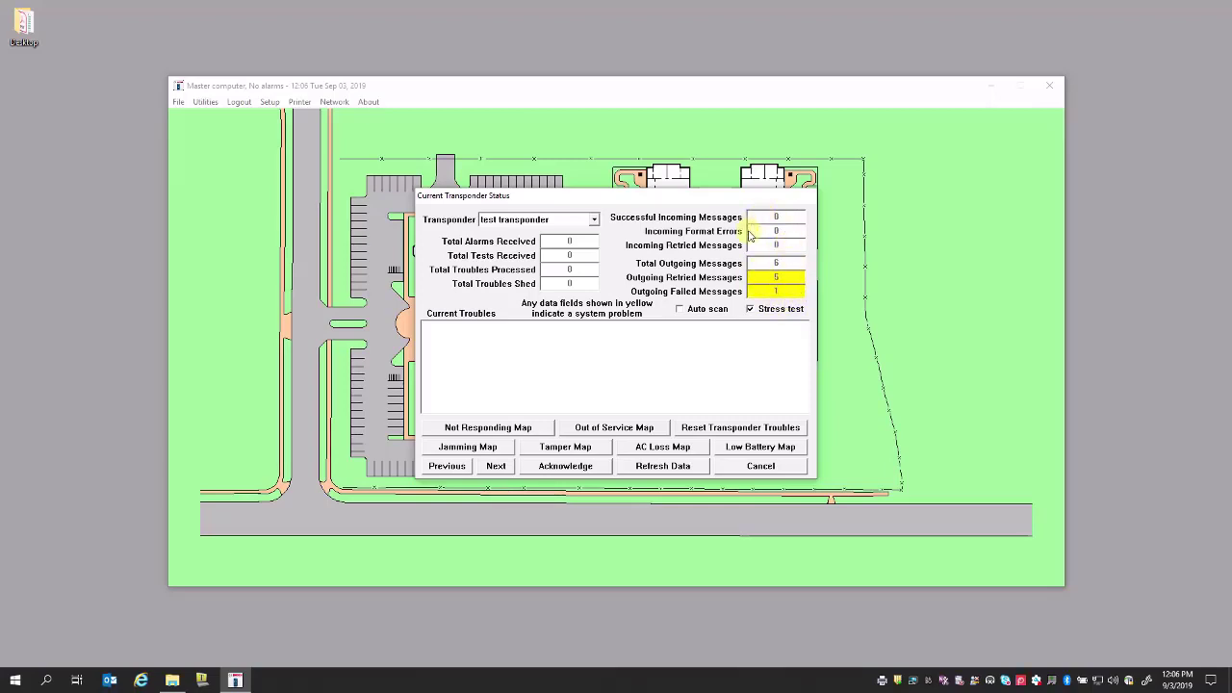
left_click(749, 308)
left_click(753, 467)
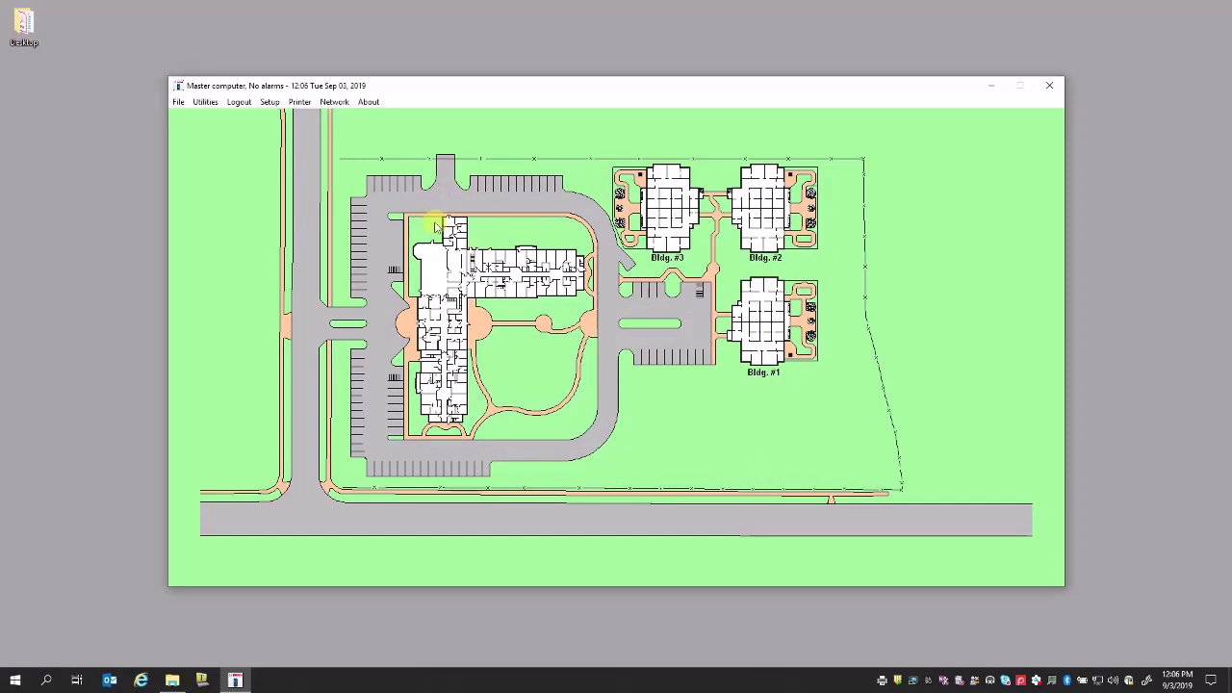
- Check the serial adapter's port number in Device Manager and save the transponder comm port setup with Index A assigned to COM 5
left_click(270, 104)
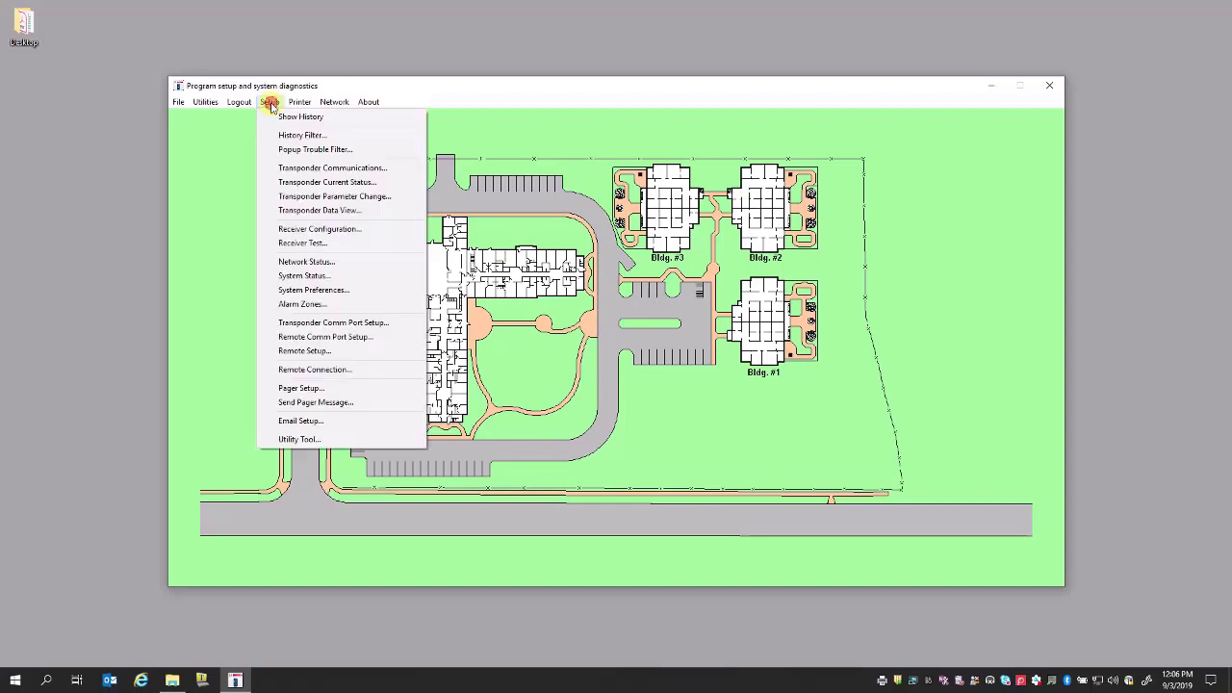
left_click(310, 324)
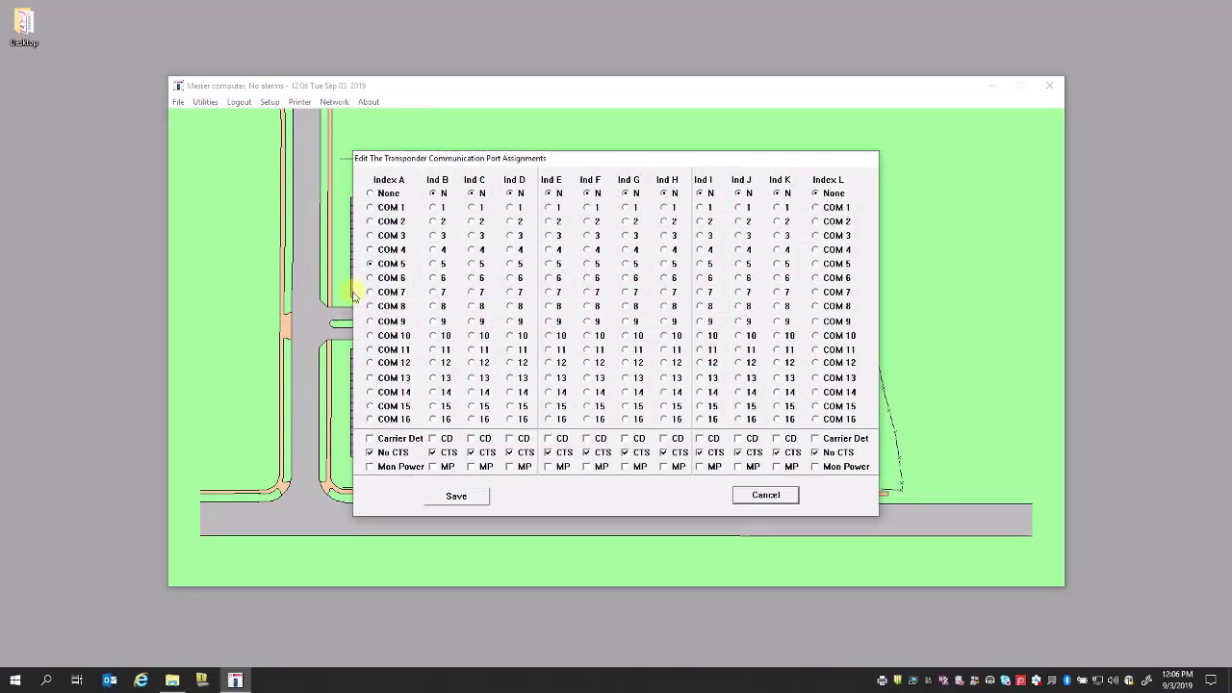
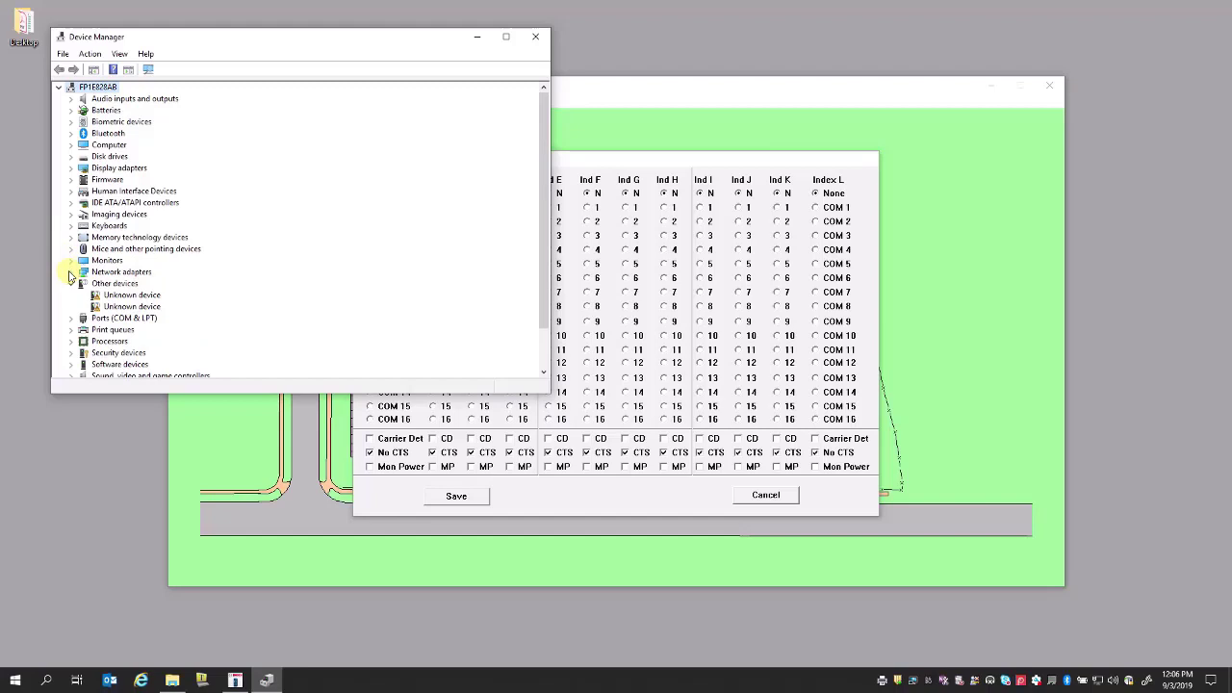
left_click(70, 319)
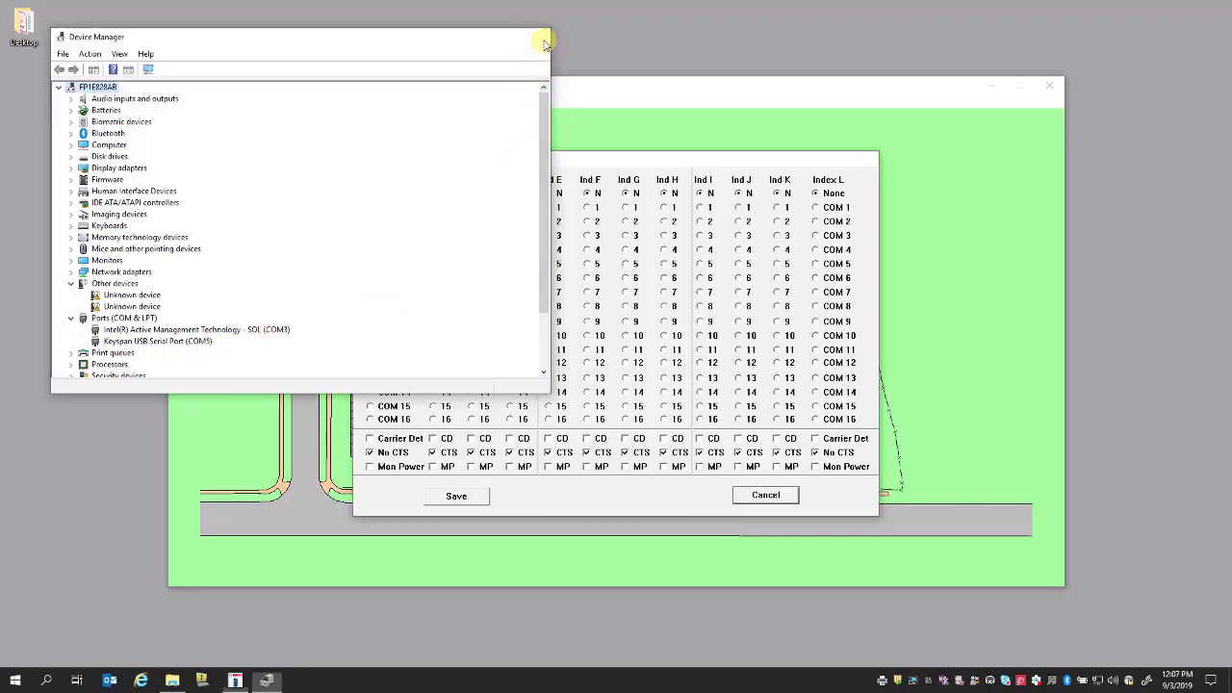
left_click(537, 38)
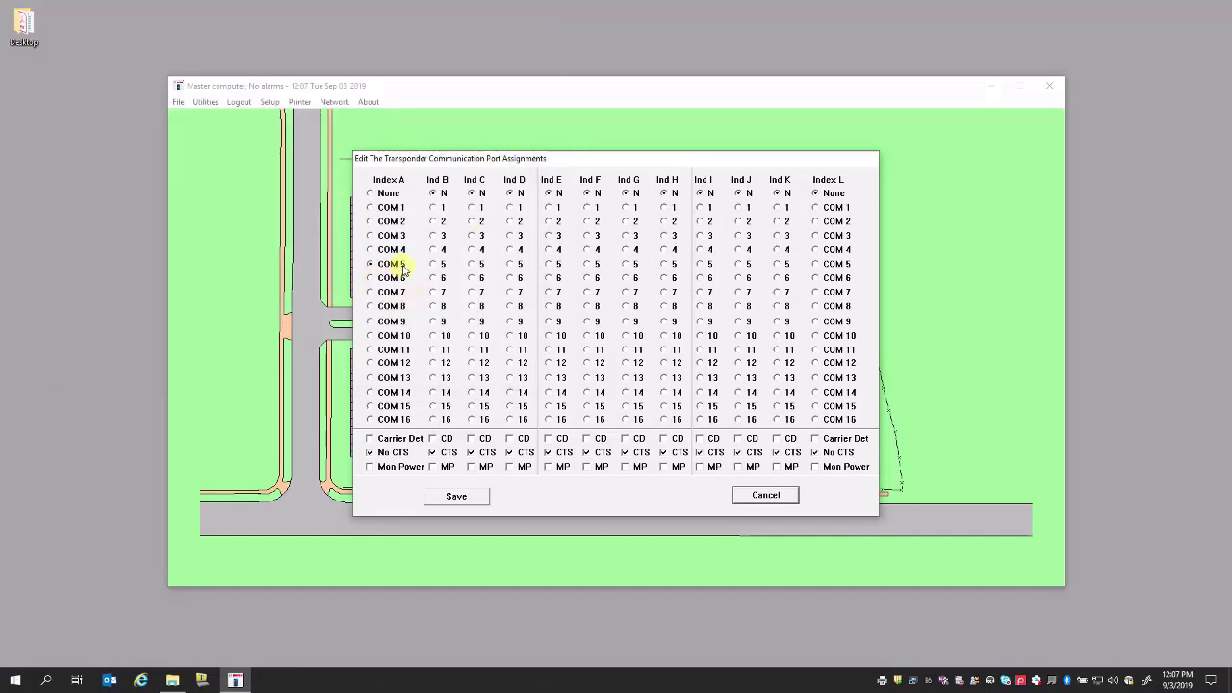
left_click(456, 496)
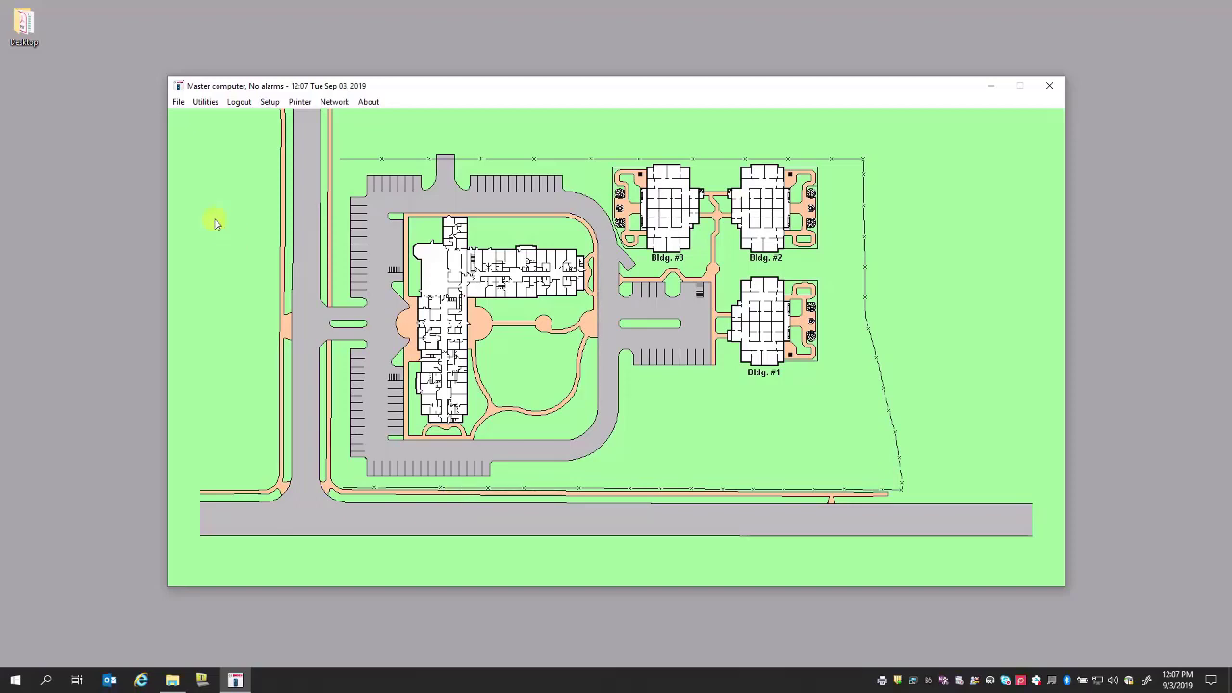
- Reopen the test transponder's current status, reset its troubles and start the stress test again
left_click(270, 105)
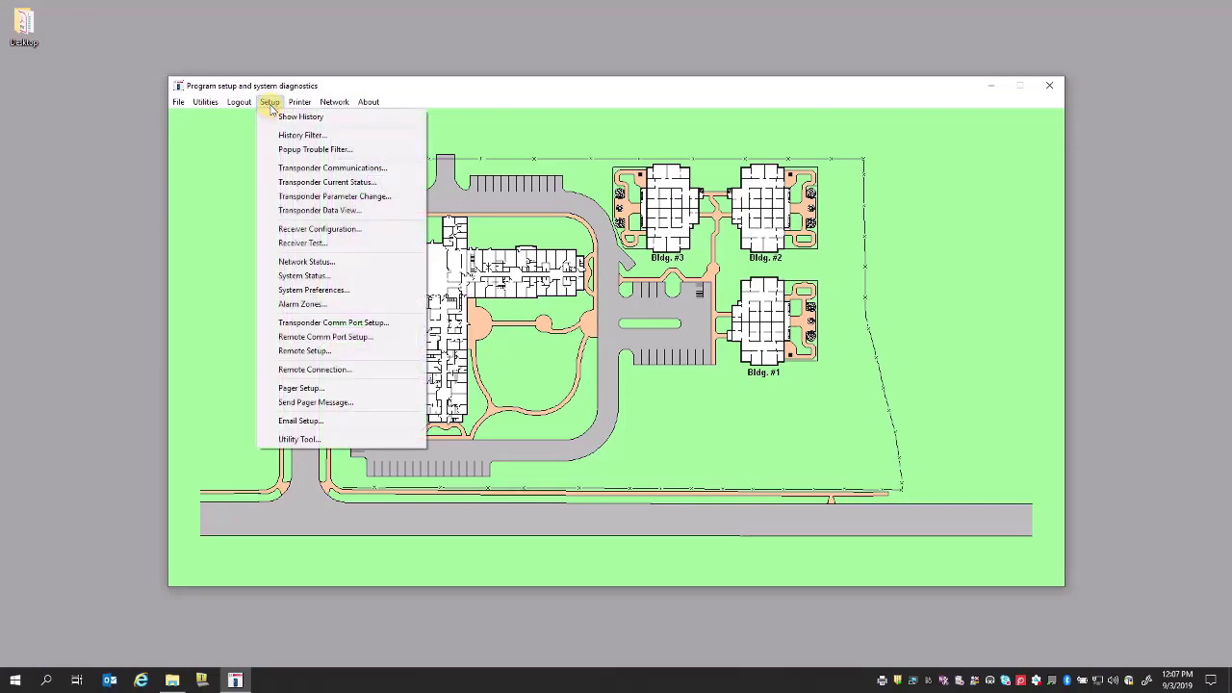
left_click(319, 182)
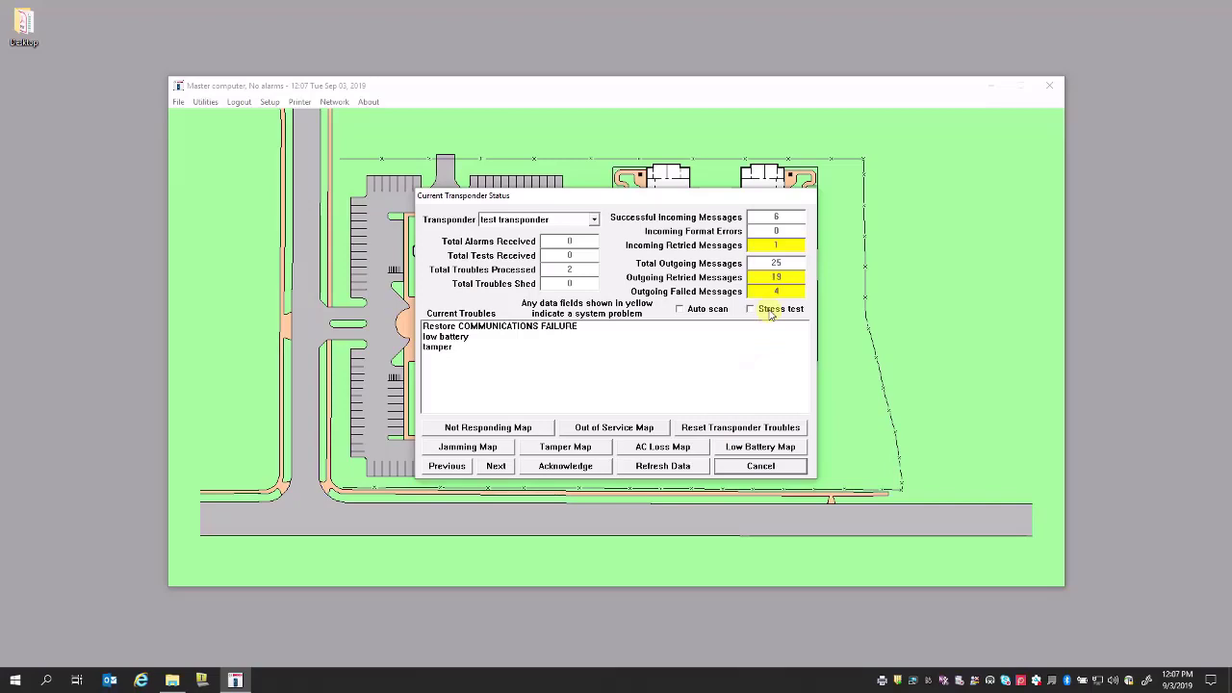
left_click(754, 429)
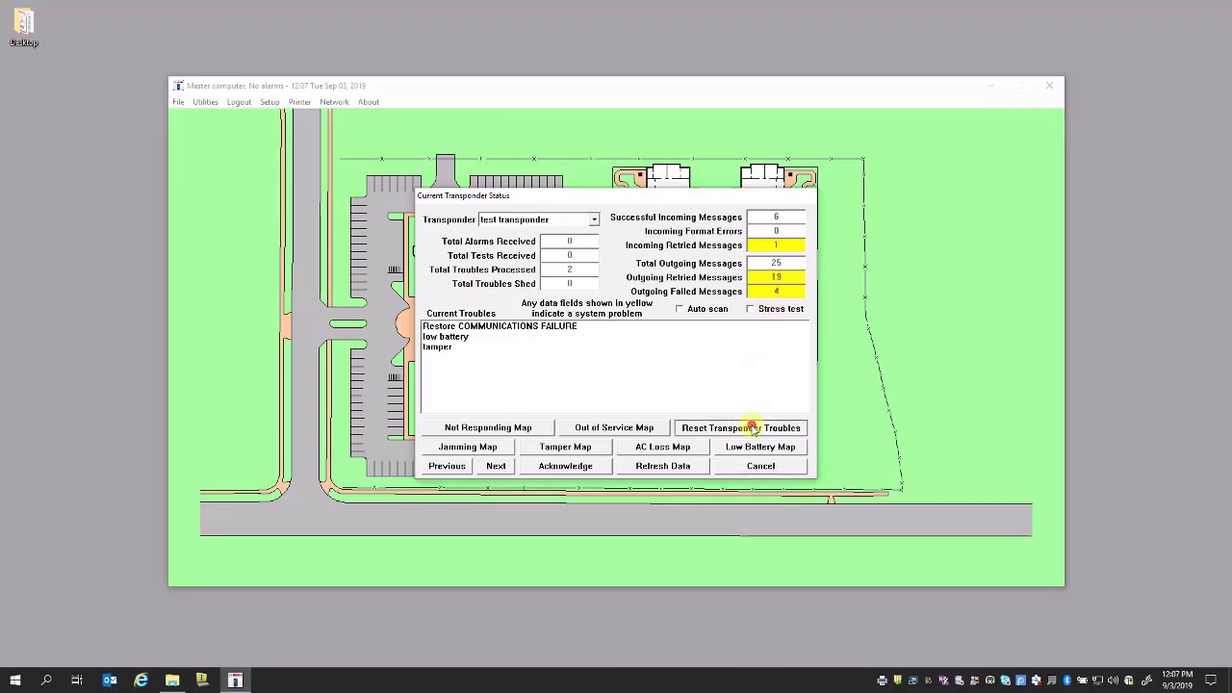
left_click(760, 310)
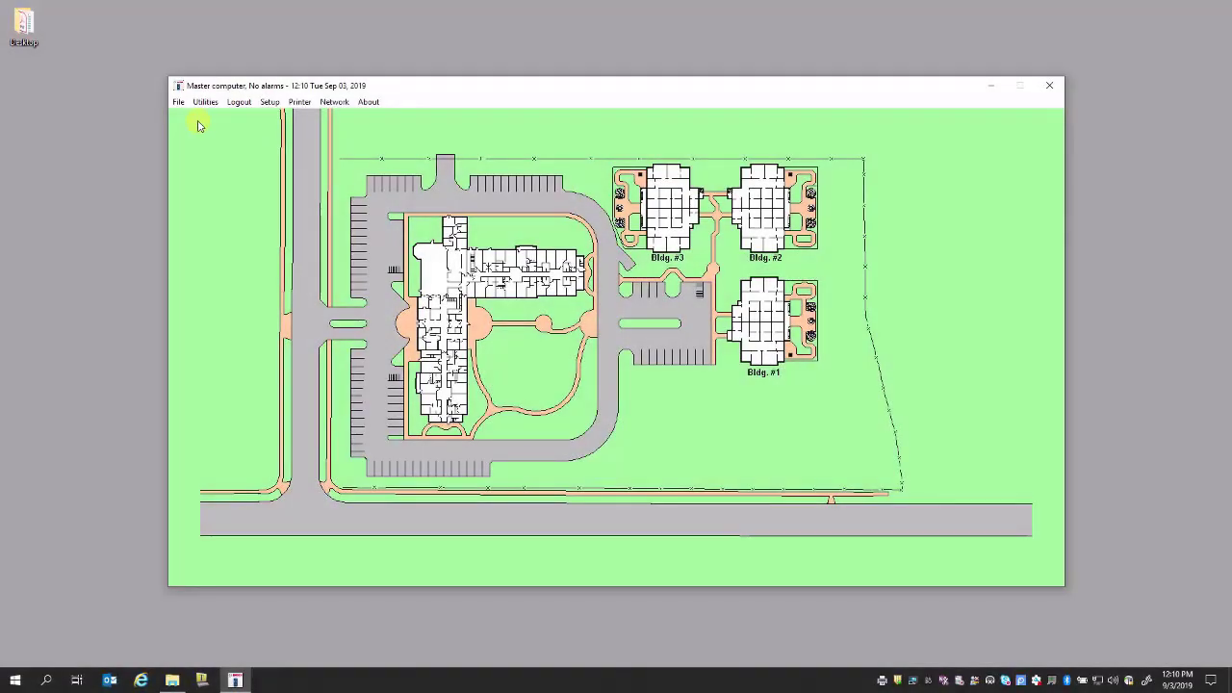
- Open the test transponder's database record for editing and switch it to showing areas
left_click(178, 104)
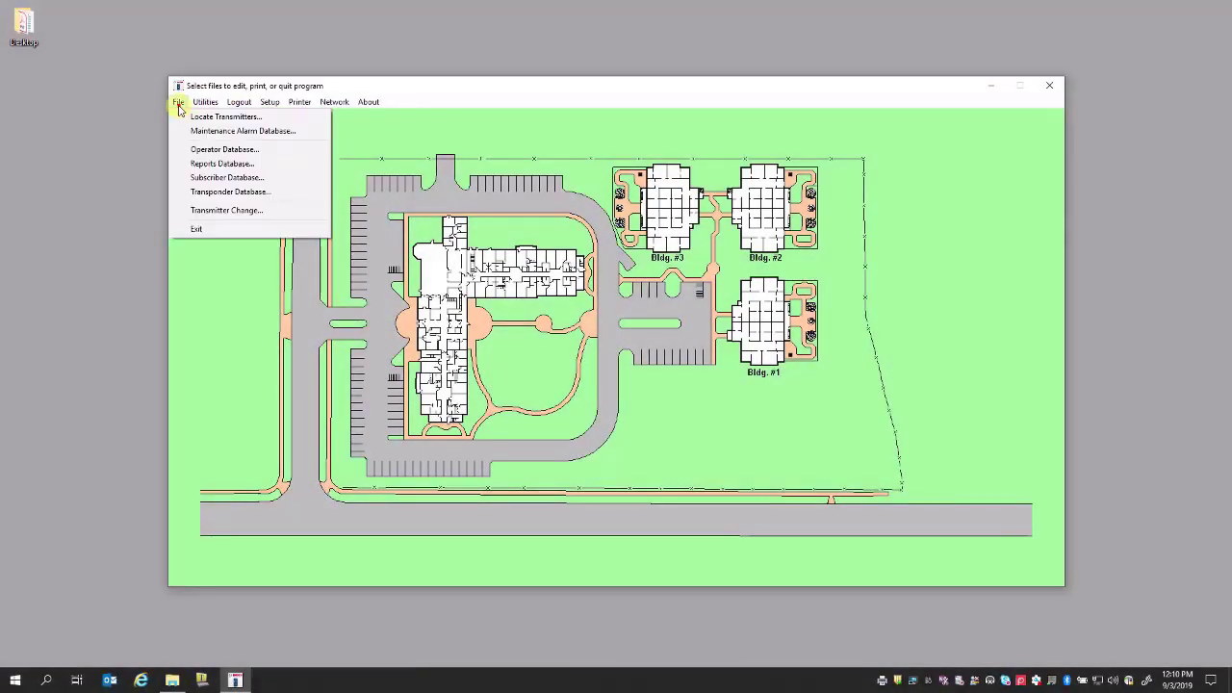
left_click(211, 192)
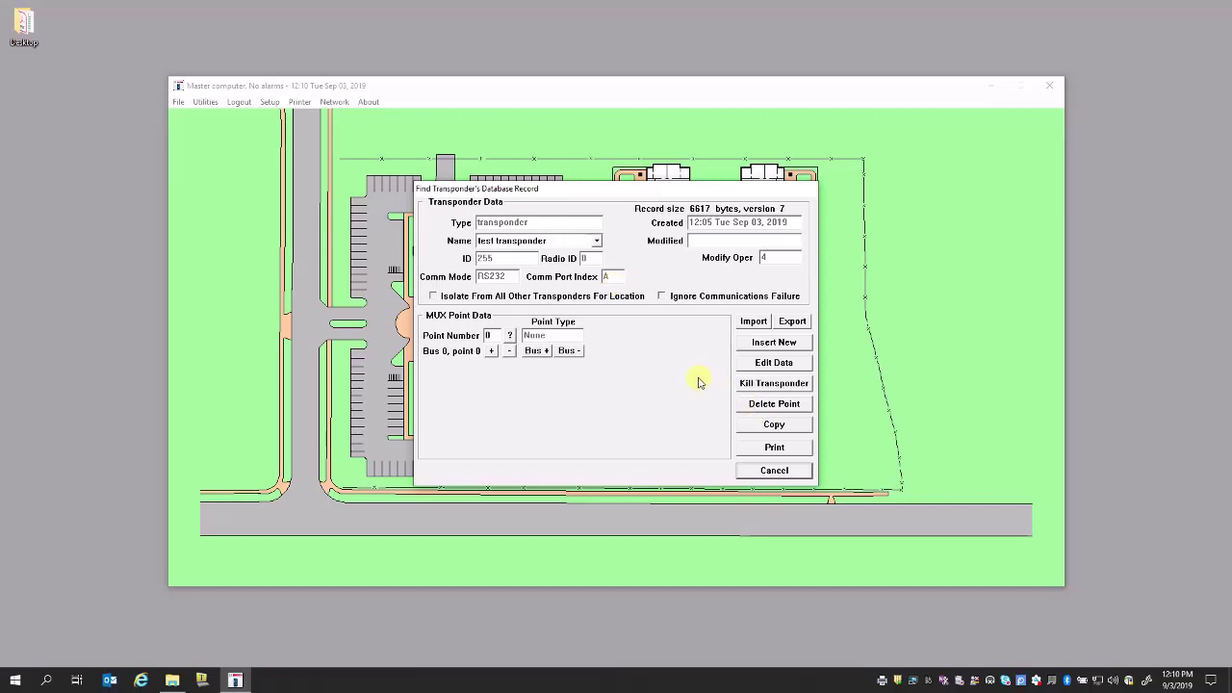
left_click(773, 365)
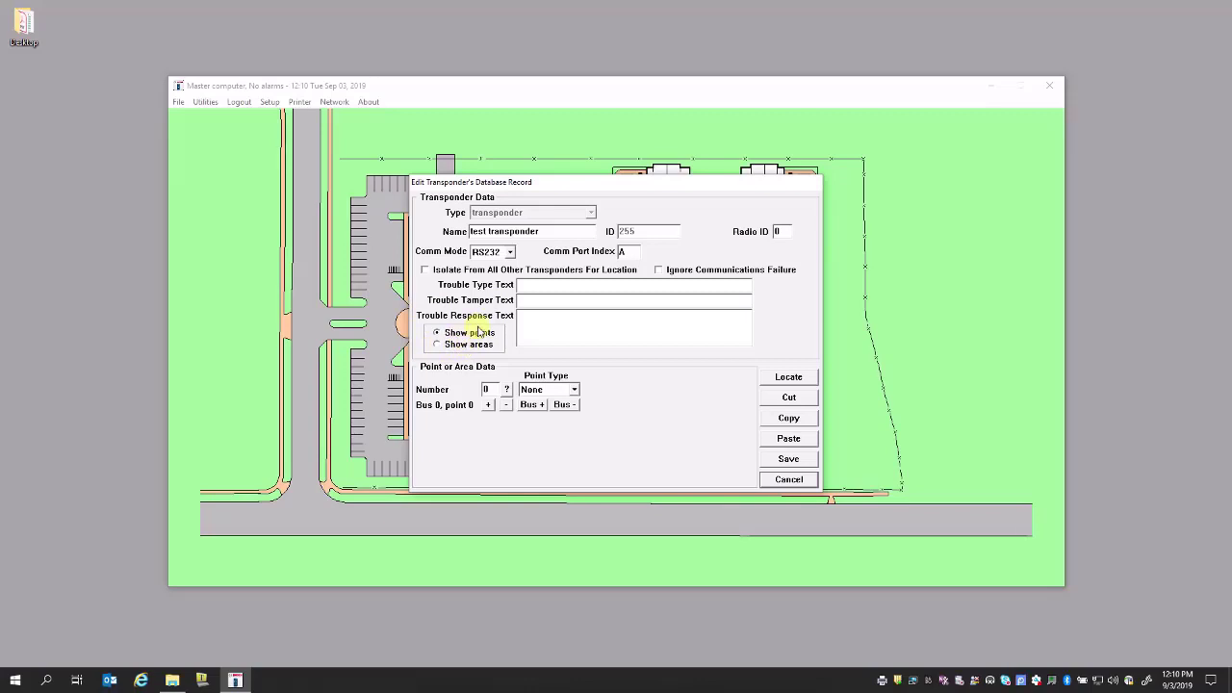
left_click(459, 350)
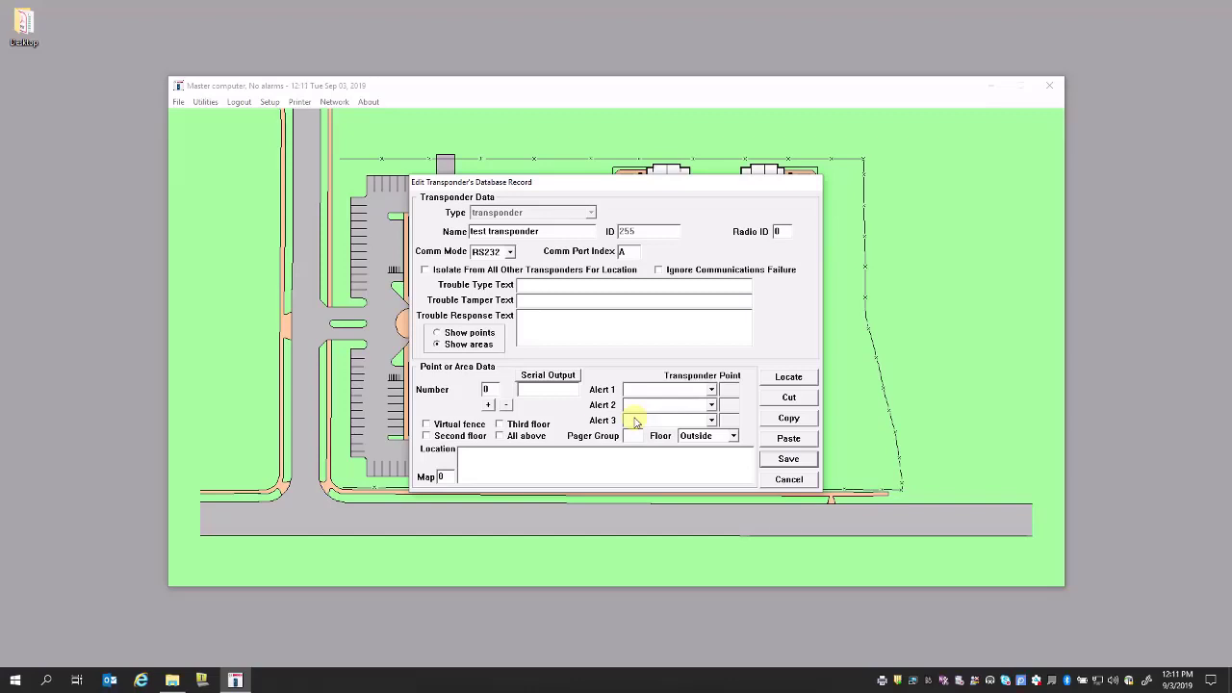
- Switch the record to showing points and set the point type of point 0 to receiver
left_click(462, 333)
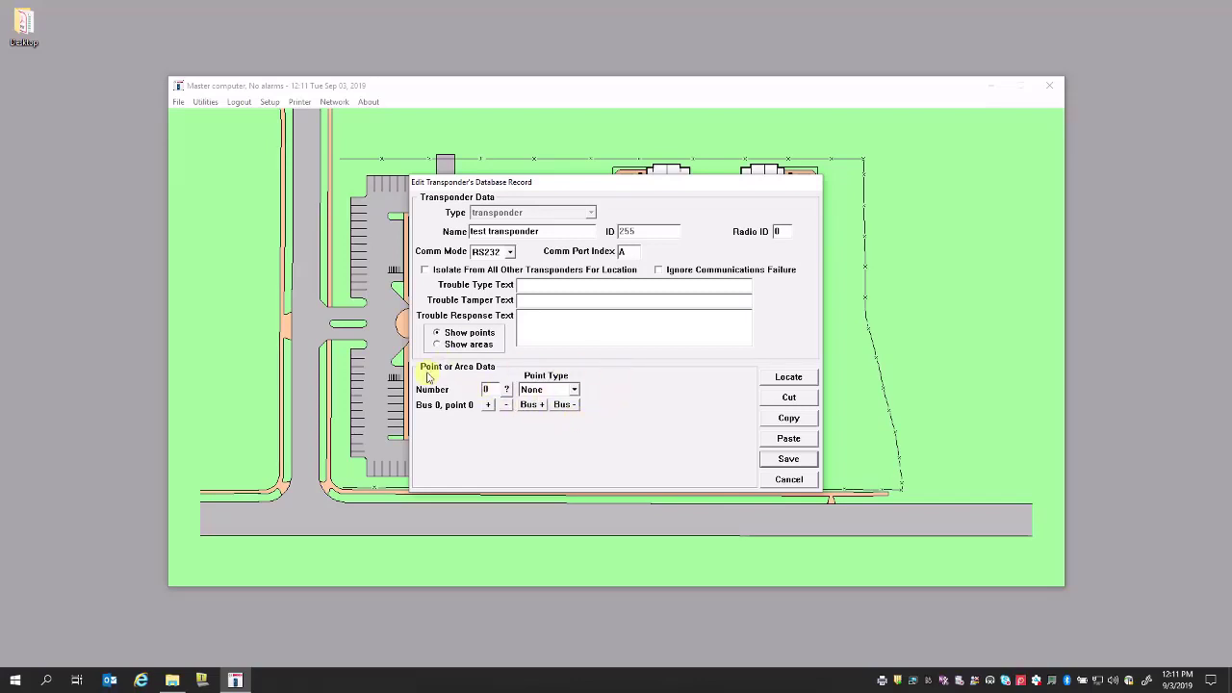
left_click(572, 389)
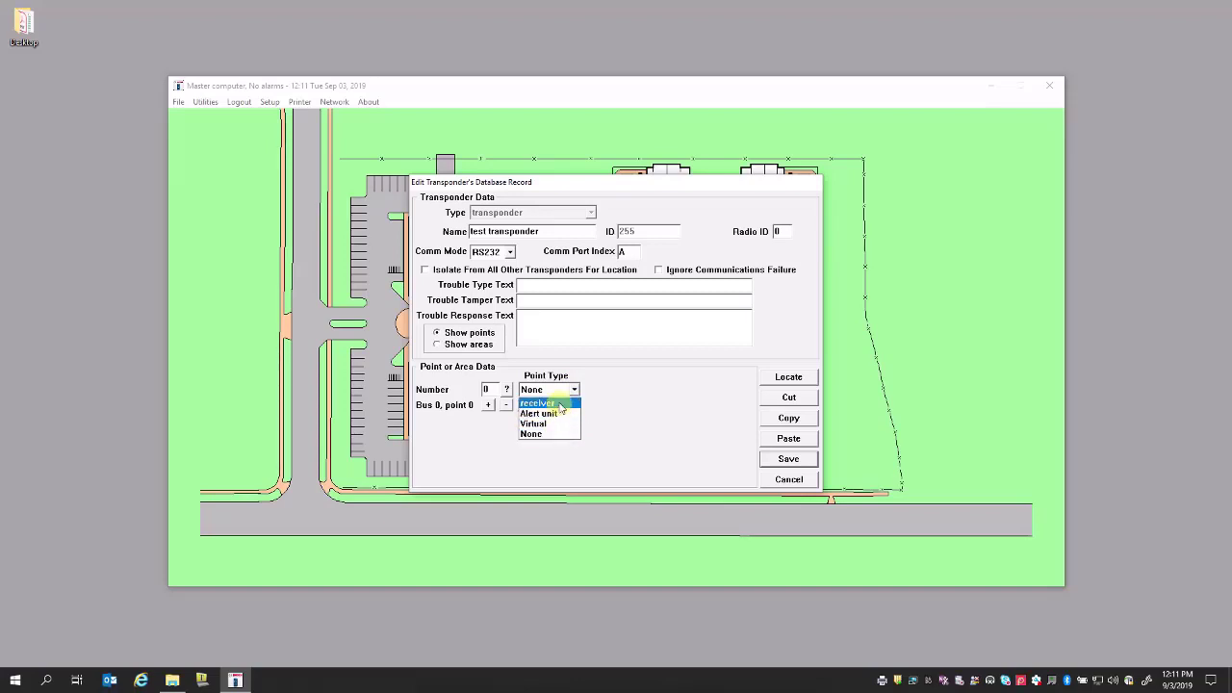
left_click(556, 403)
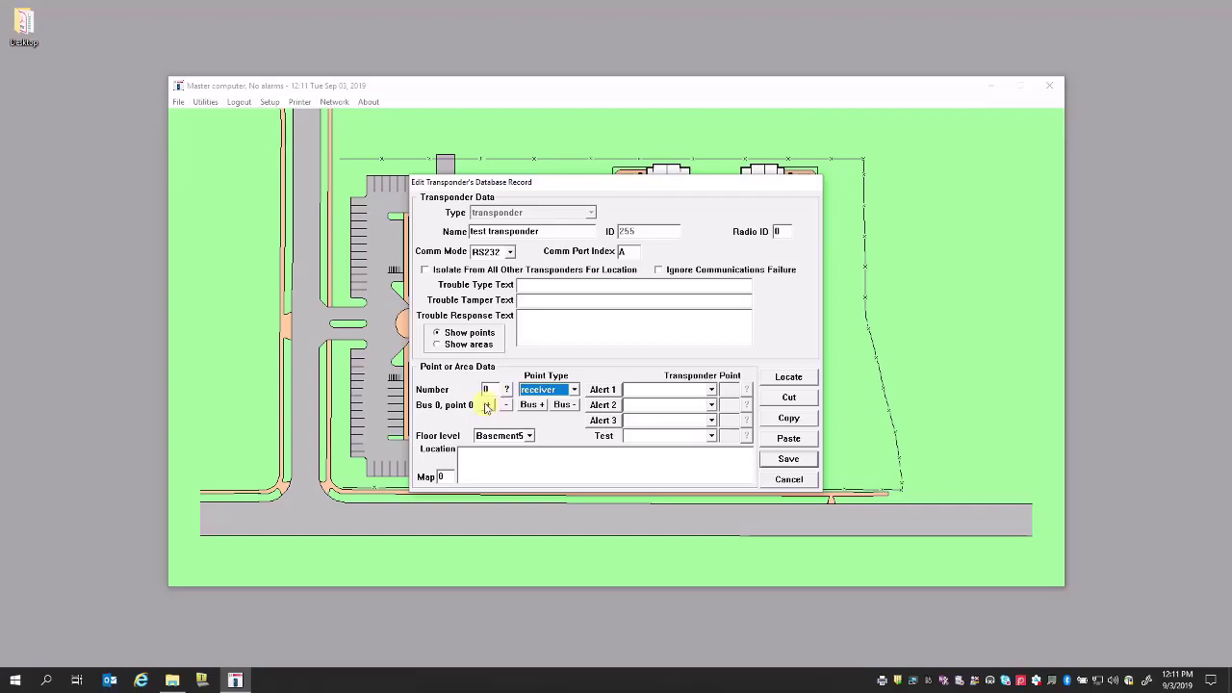
- Step through the point numbers up to 24 to examine the bus and point numbering, and return to point 0
left_click(488, 407)
left_click(487, 407)
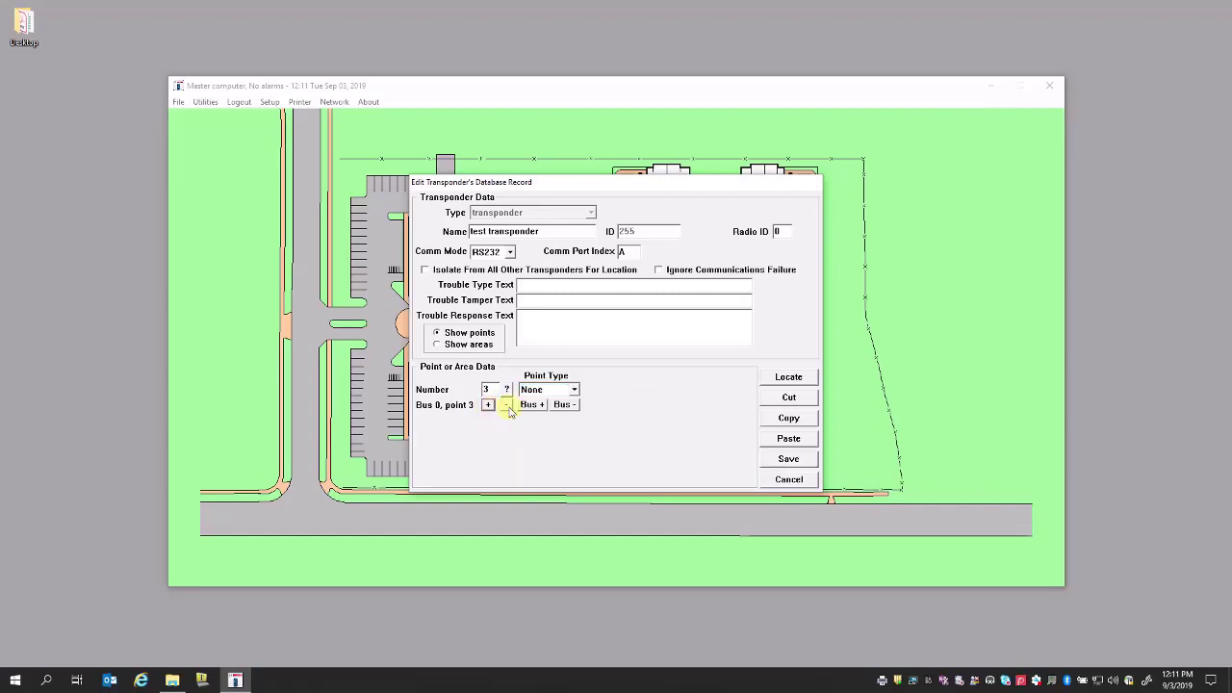
left_click(486, 407)
left_click(486, 407)
left_click(486, 407)
left_click(486, 407)
left_click(486, 407)
left_click(487, 407)
left_click(487, 407)
left_click(487, 407)
left_click(487, 408)
left_click(486, 407)
left_click(487, 407)
left_click(487, 407)
left_click(486, 407)
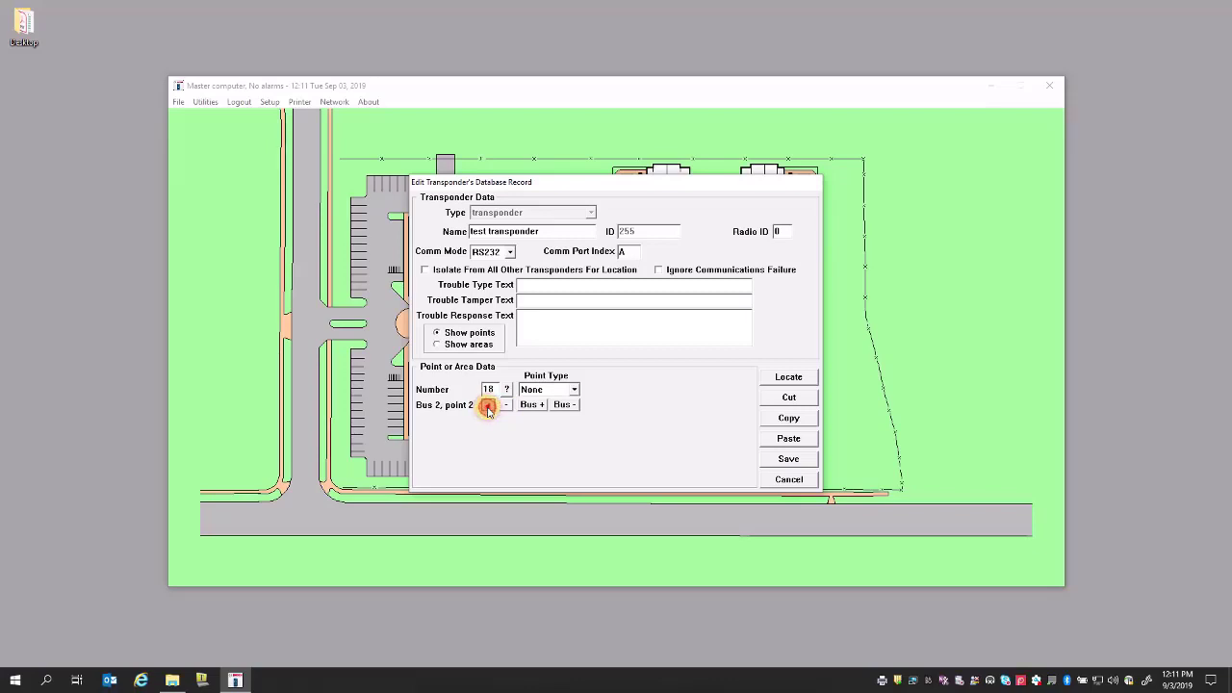
left_click(487, 407)
left_click(487, 407)
left_click(487, 407)
left_click(487, 407)
left_click(487, 407)
left_click(487, 407)
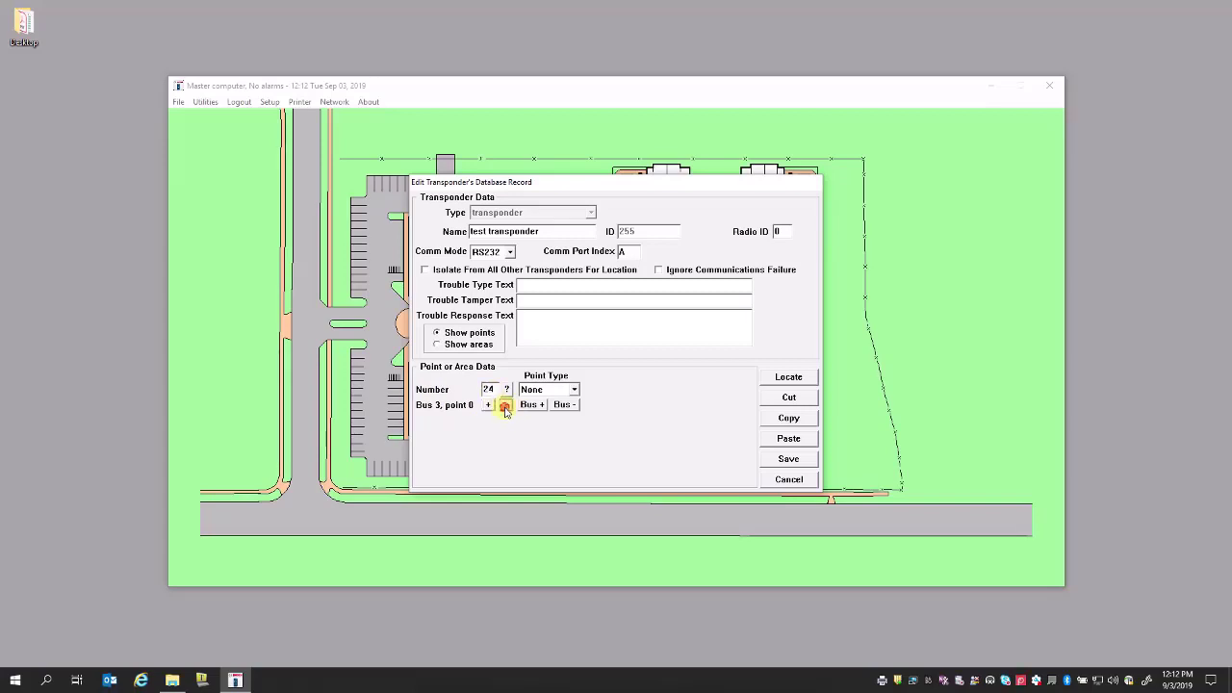
left_click(506, 405)
left_click(505, 405)
left_click(506, 405)
left_click(505, 405)
left_click(506, 405)
left_click(505, 405)
left_click(505, 405)
left_click(505, 405)
left_click(505, 405)
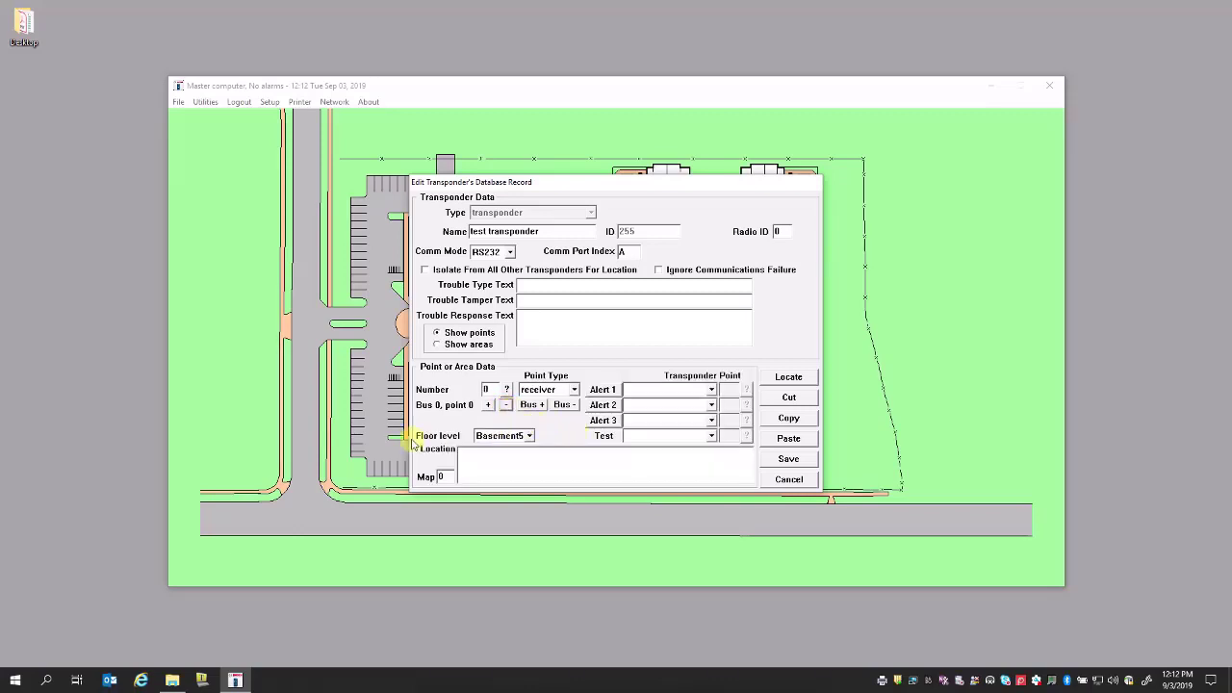
- Set point 0's floor level to Floor 1 and enter the location text "installed behined the lobby desk"
left_click(525, 436)
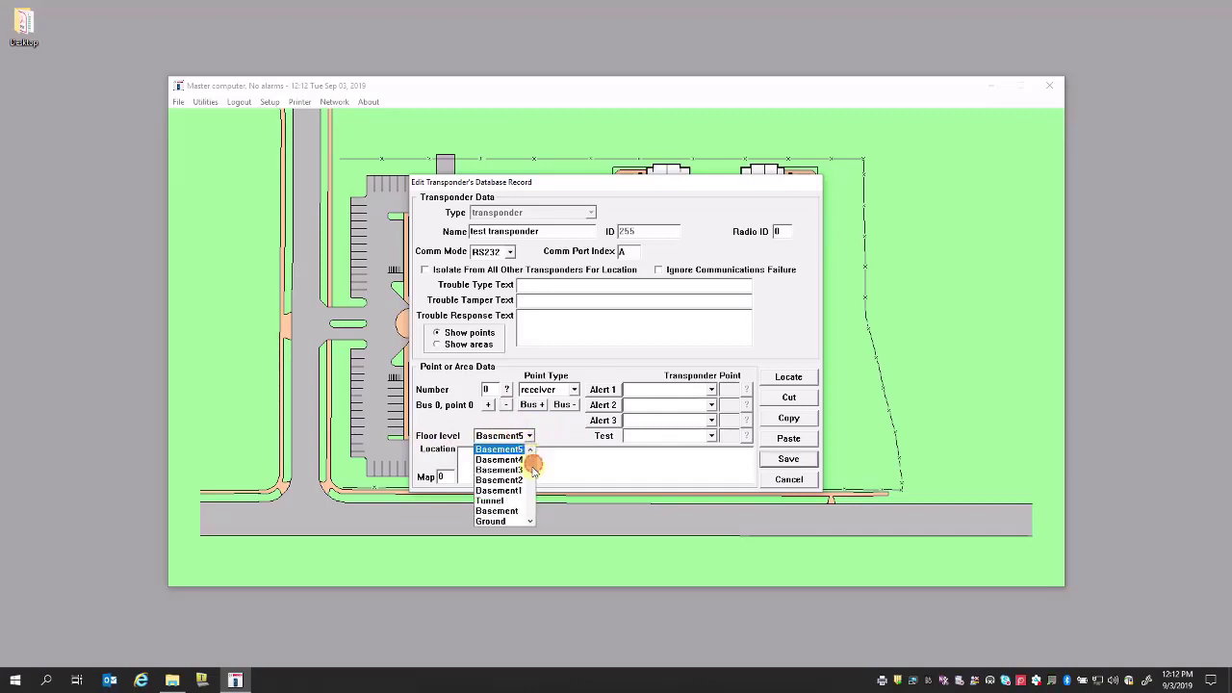
mouse_move(533, 468)
left_mouse_down()
mouse_move(532, 487)
mouse_move(528, 463)
left_mouse_up()
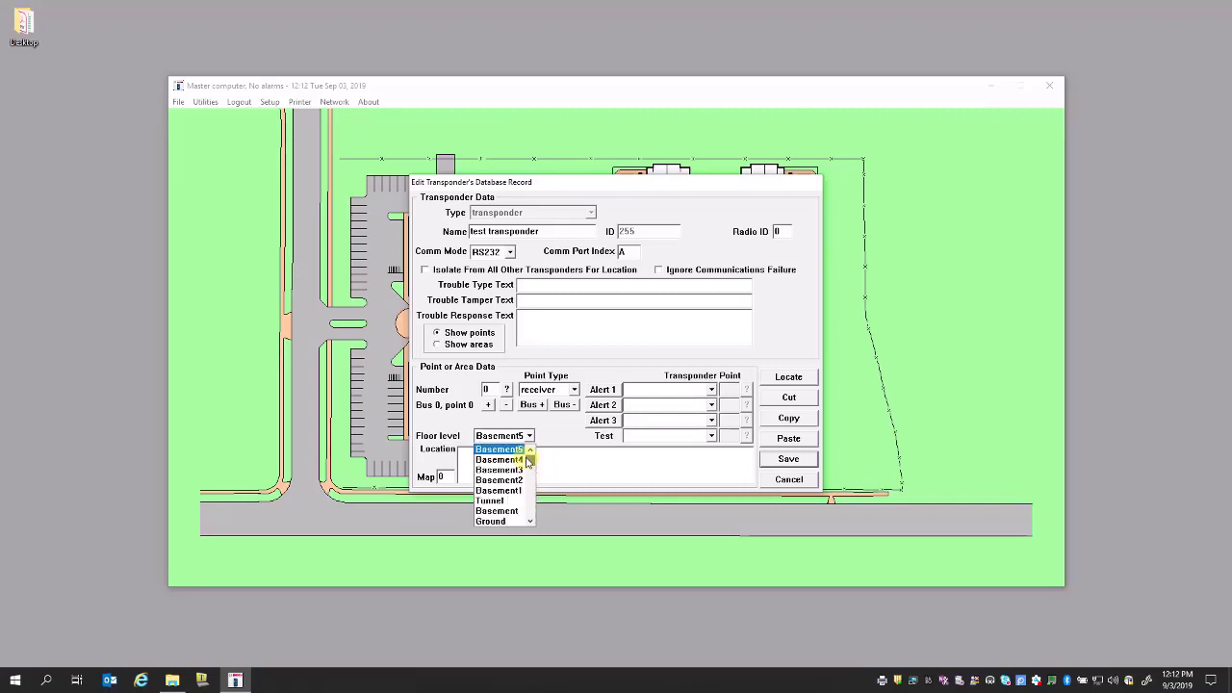
left_click(530, 519)
left_click(530, 520)
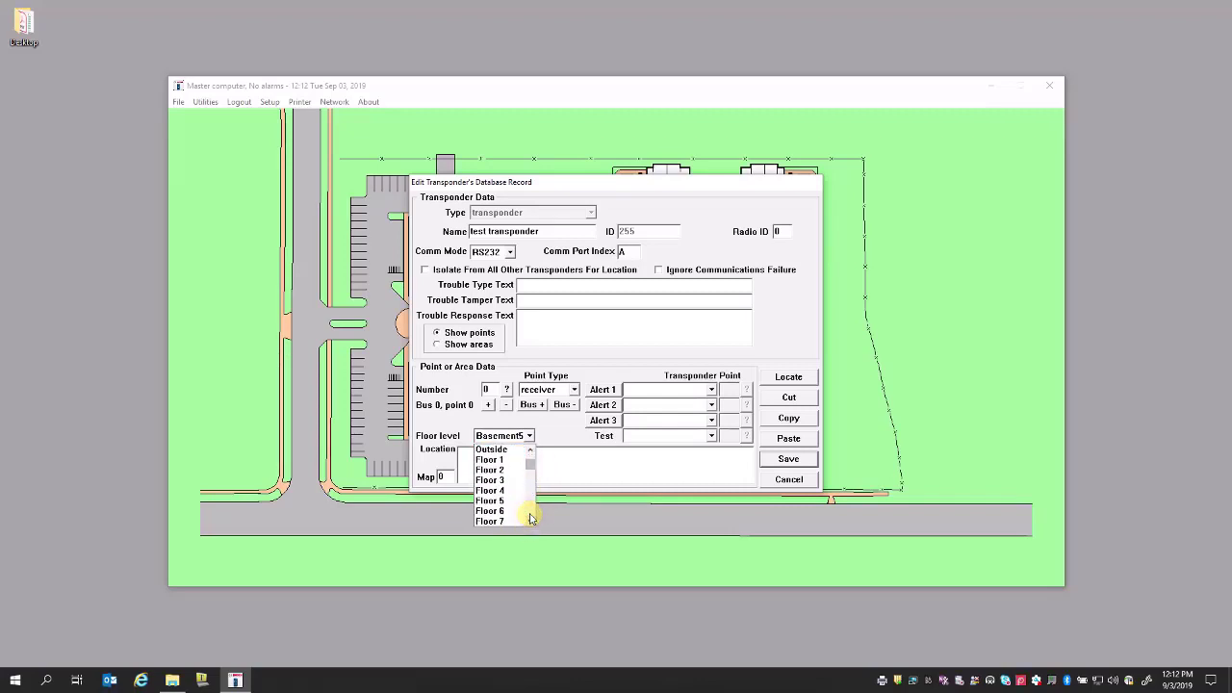
left_click(493, 459)
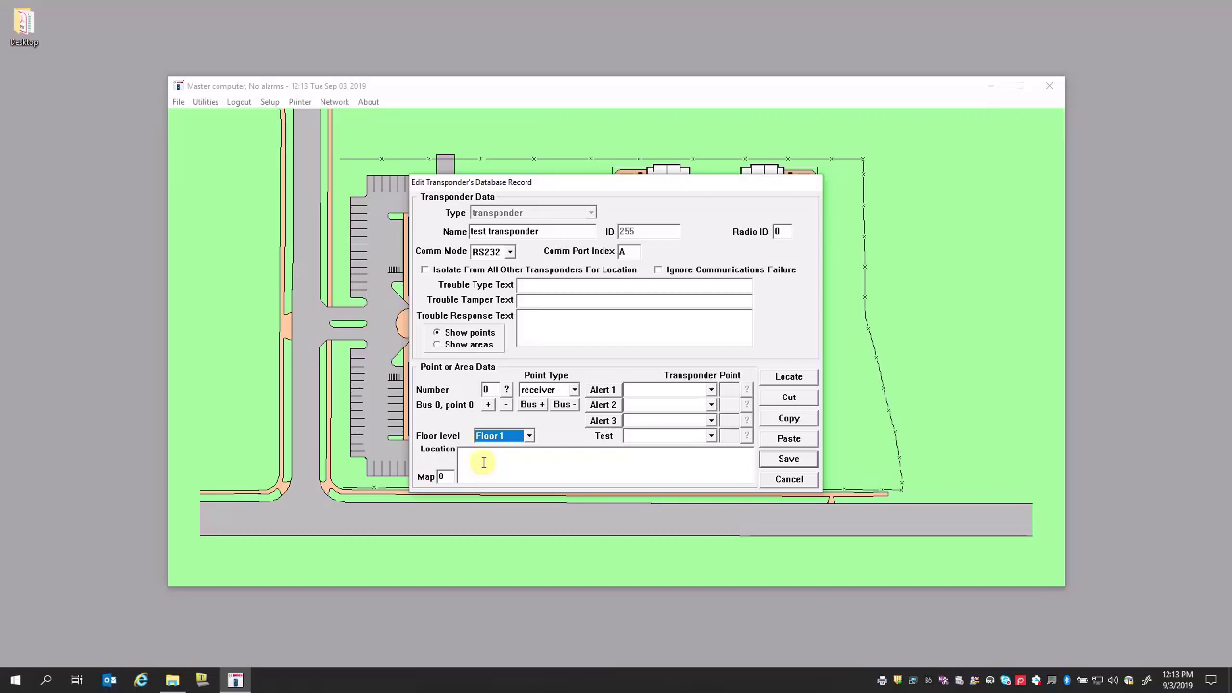
left_click(483, 462)
type("Installed")
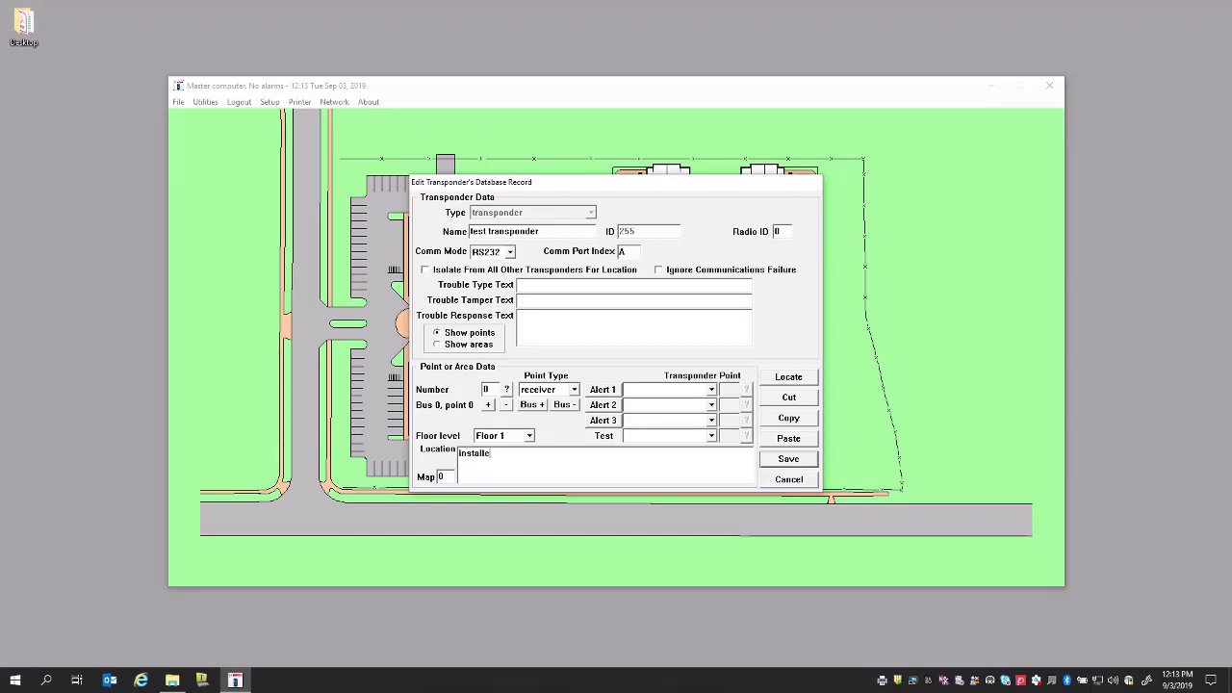
type(" behined")
type("the lobby desk")
- Locate point 0 on the site map in the lobby near the northwest corner of the main building
left_click(788, 378)
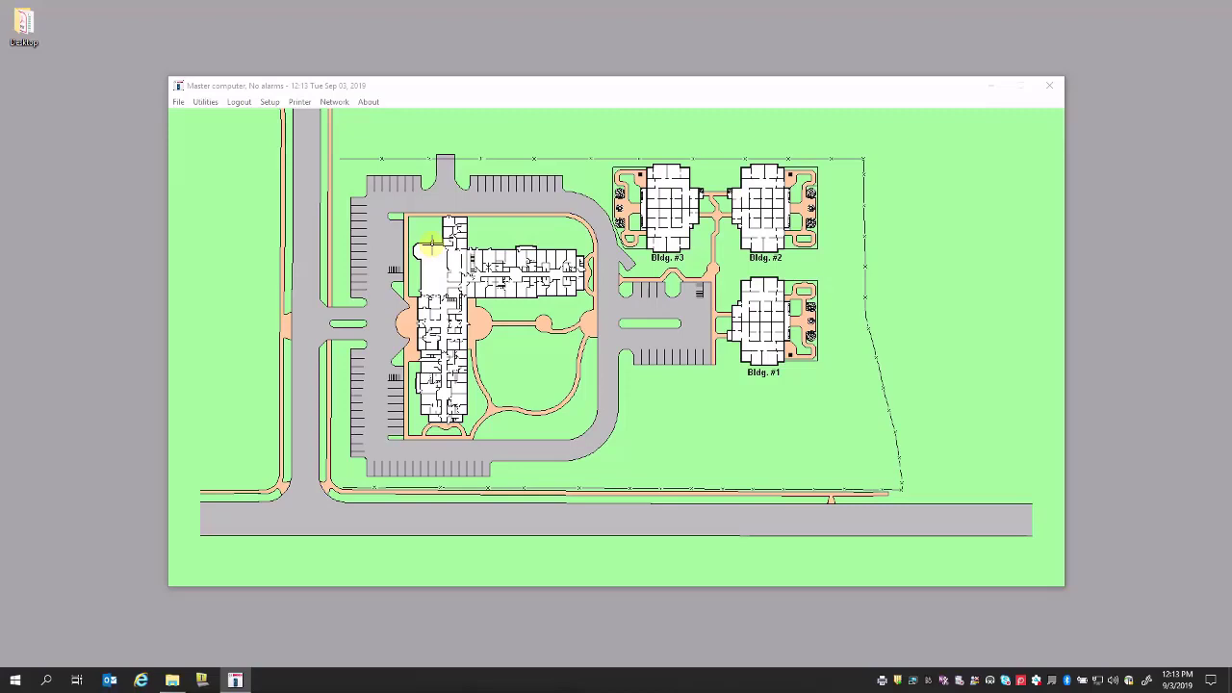
left_click(433, 246)
double_click(433, 246)
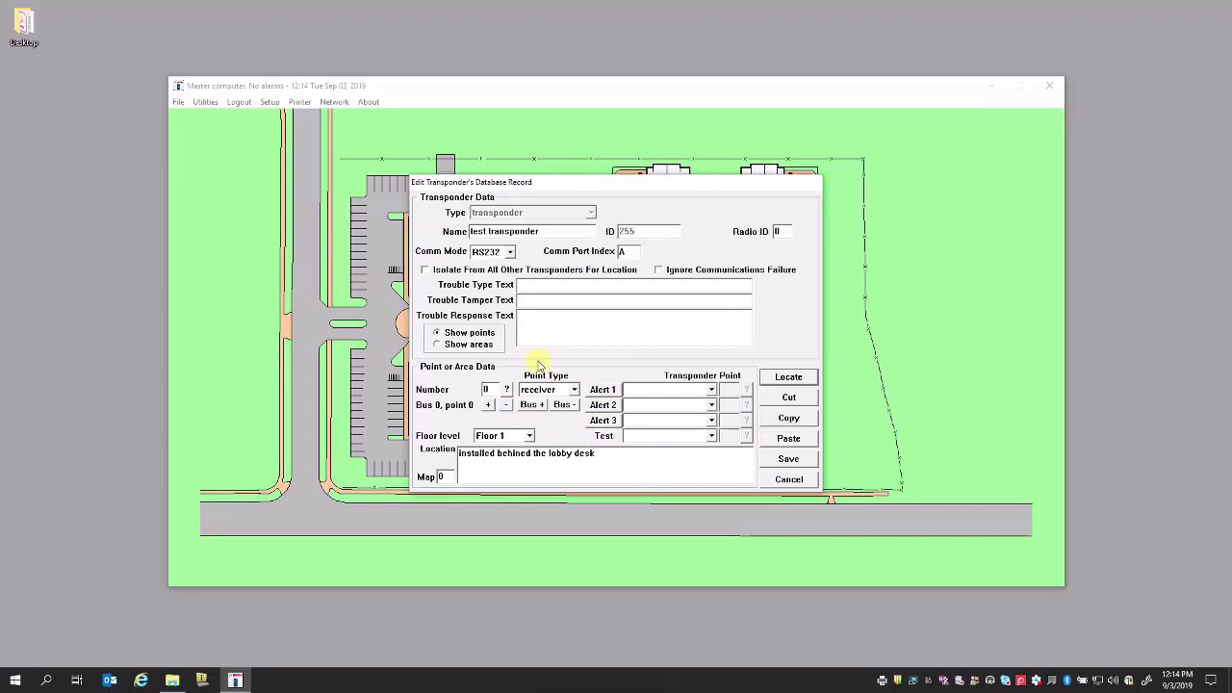
- Set point 1 to the receiver type with floor level Floor 1
left_click(488, 405)
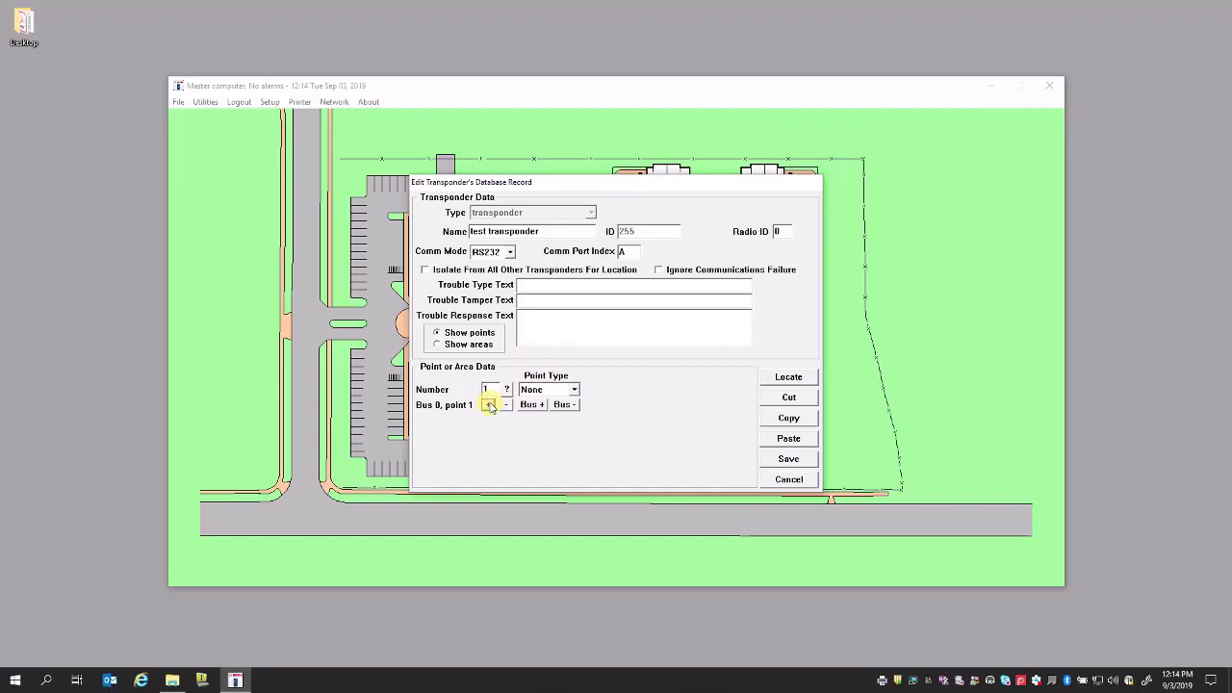
left_click(566, 389)
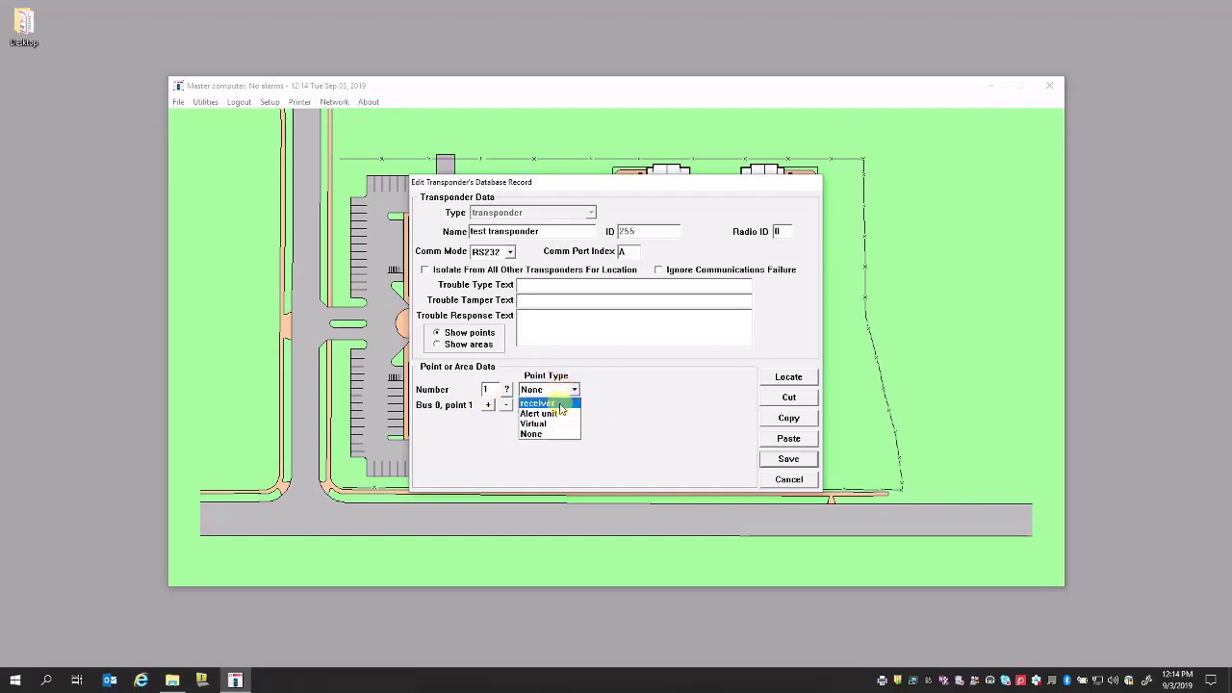
left_click(556, 402)
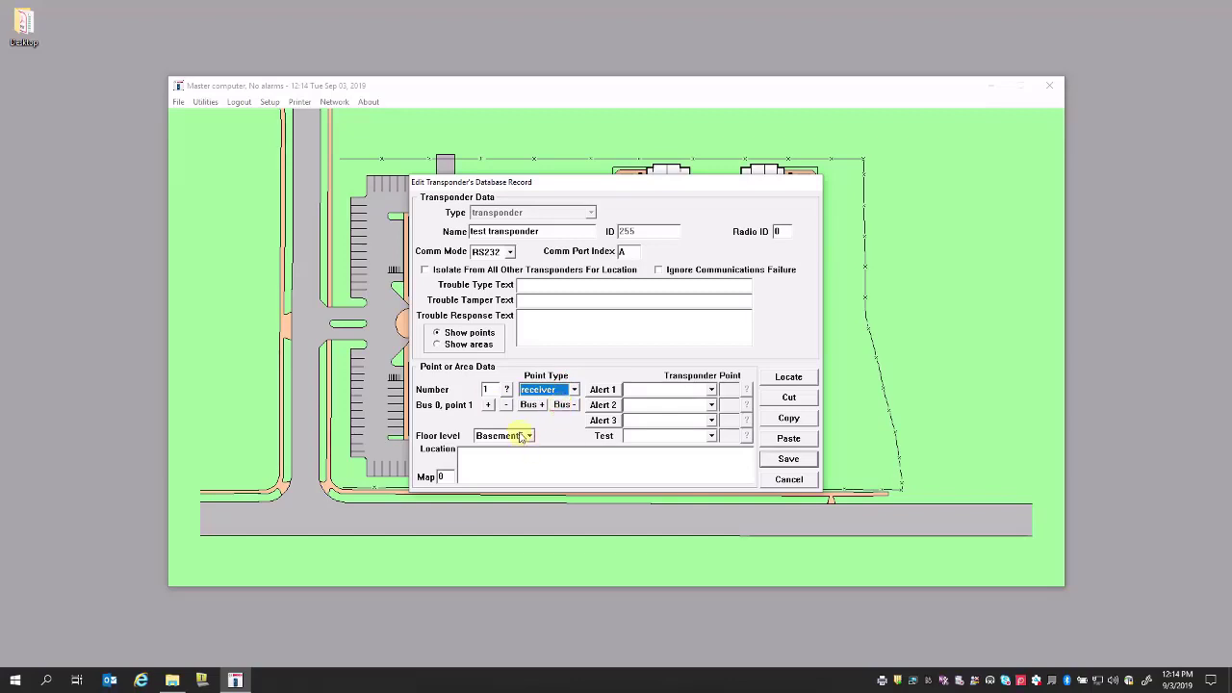
left_click(521, 436)
scroll(524, 476, "down", 2)
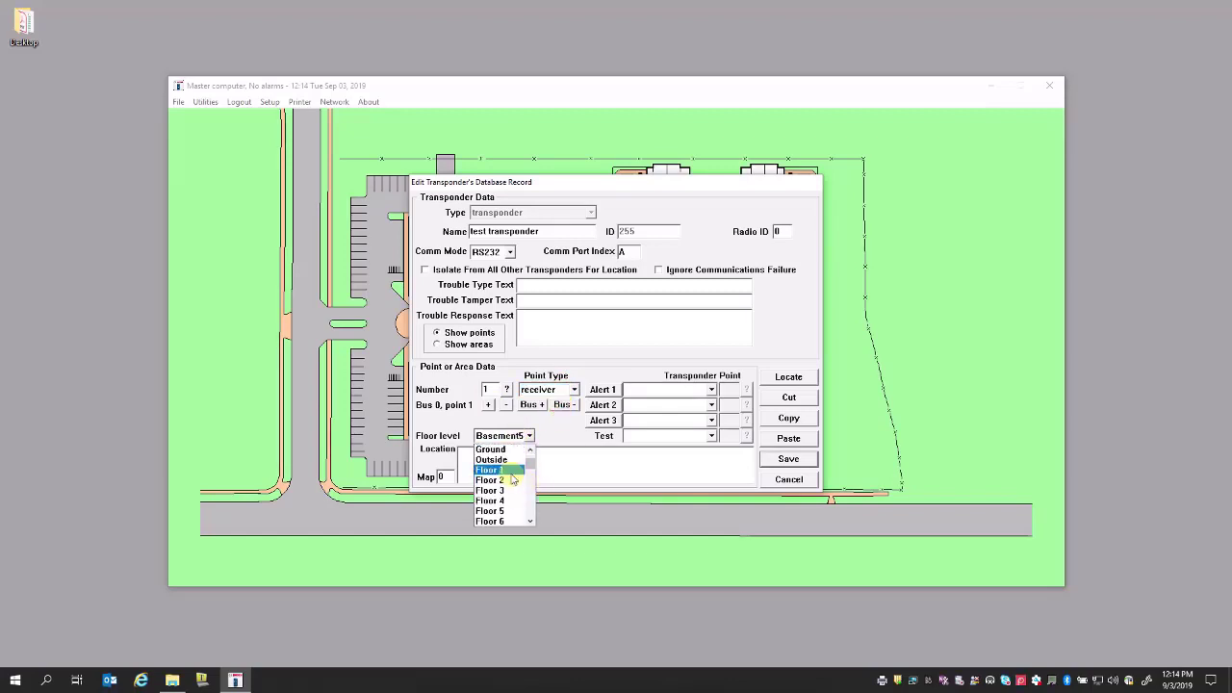
left_click(511, 470)
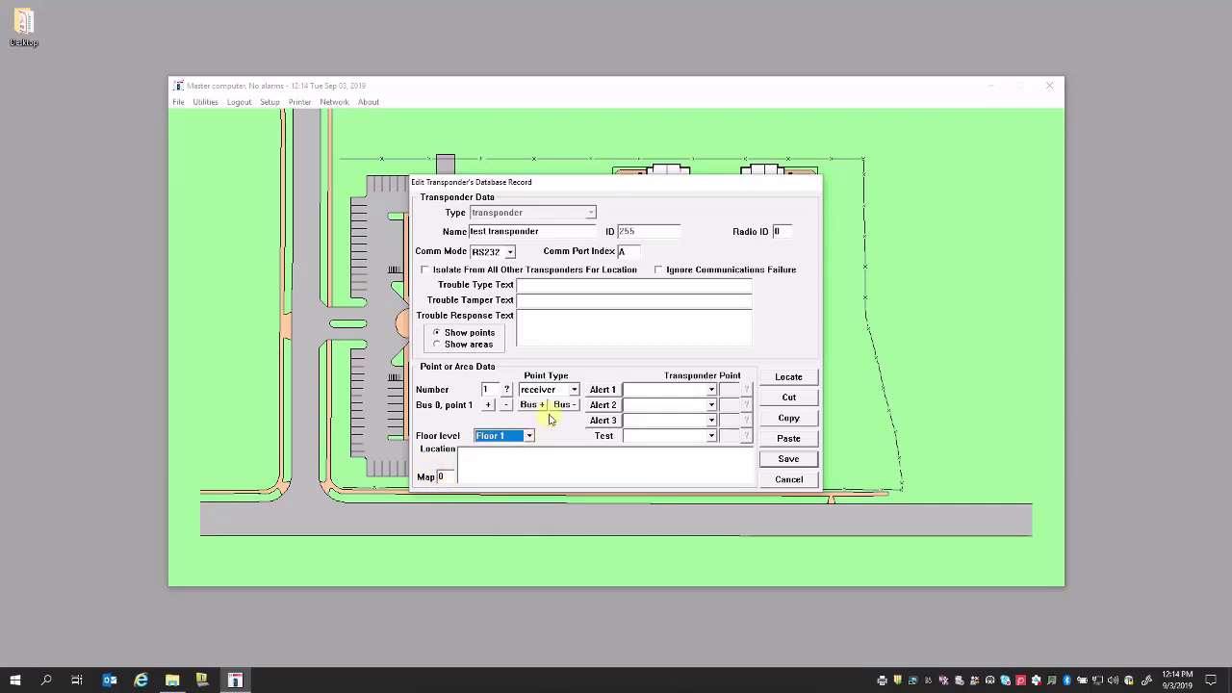
- Enter "installed at the end of the south wing" as the location text of point 1
left_click(491, 452)
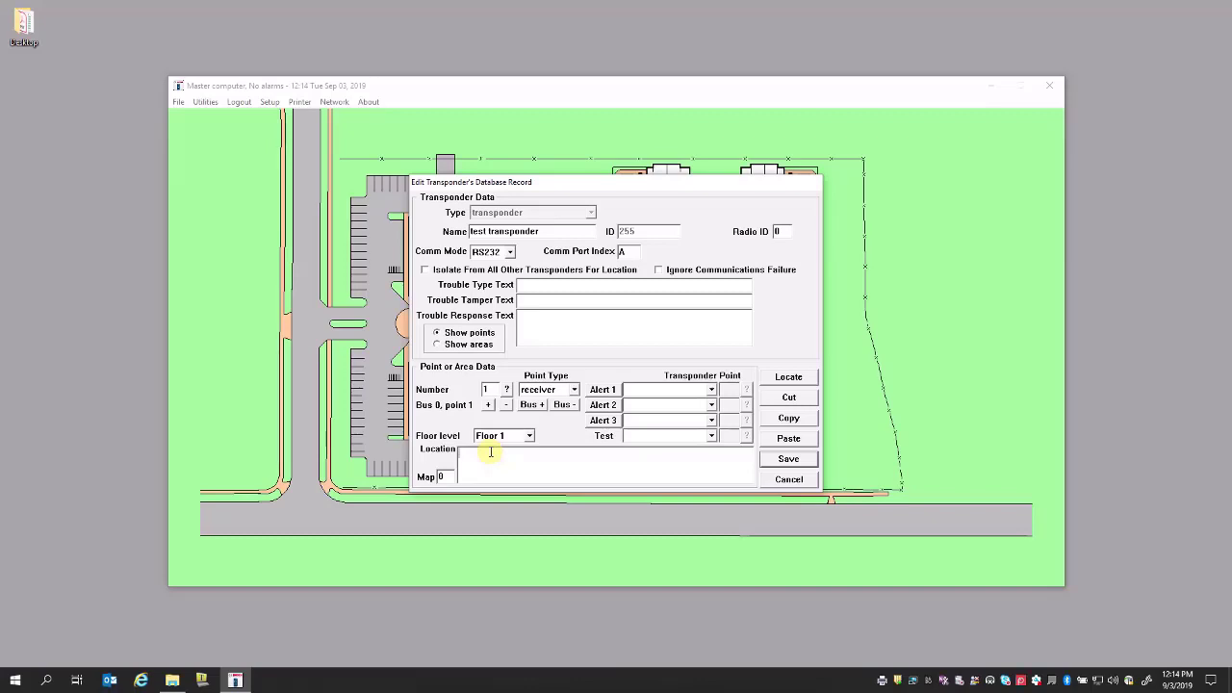
type("Installed")
key("BackSpace")
key("BackSpace")
type("led at tch")
key("BackSpace")
key("BackSpace")
key("BackSpace")
type("he ")
type("c")
type("nd of the sot")
key("BackSpace")
type("u")
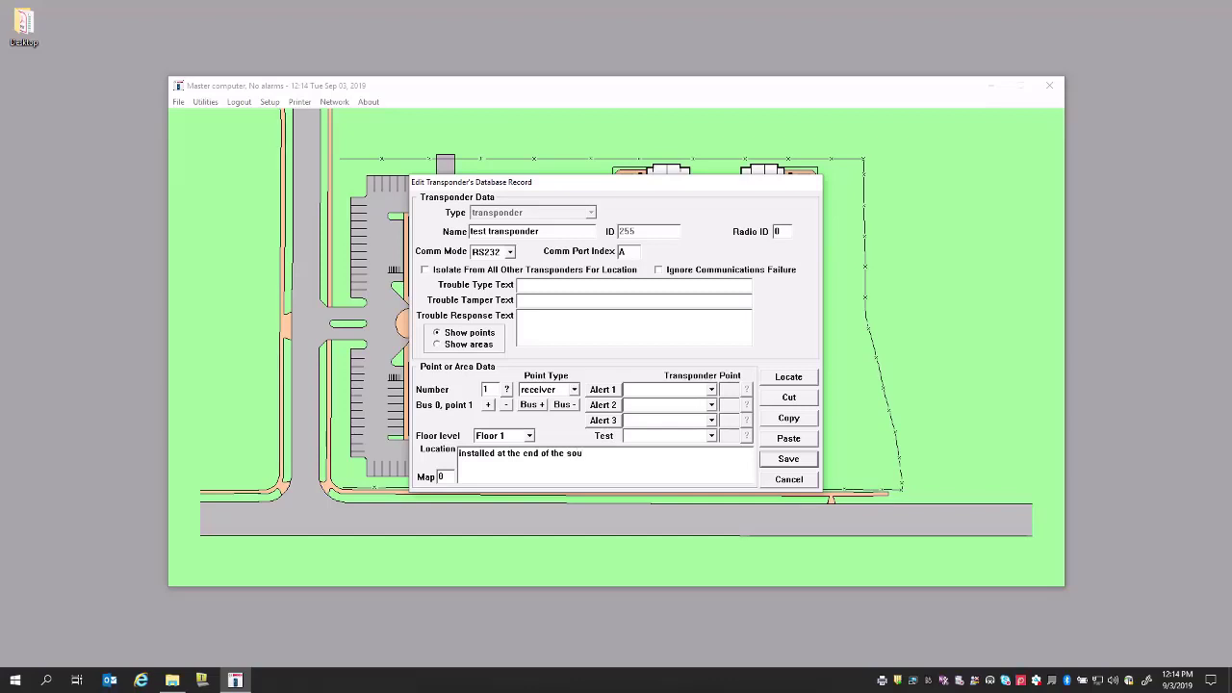
type("th wing")
- Locate point 1 on the site map at the south end of the main building and save the transponder record
left_click(789, 377)
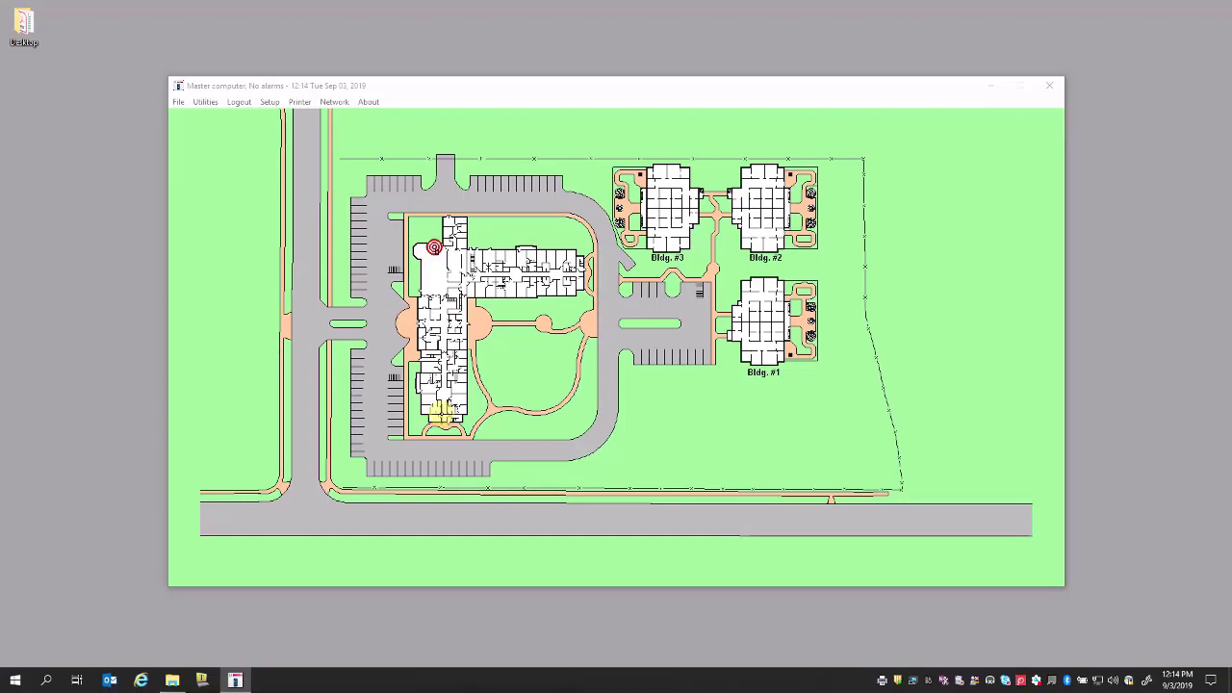
double_click(443, 414)
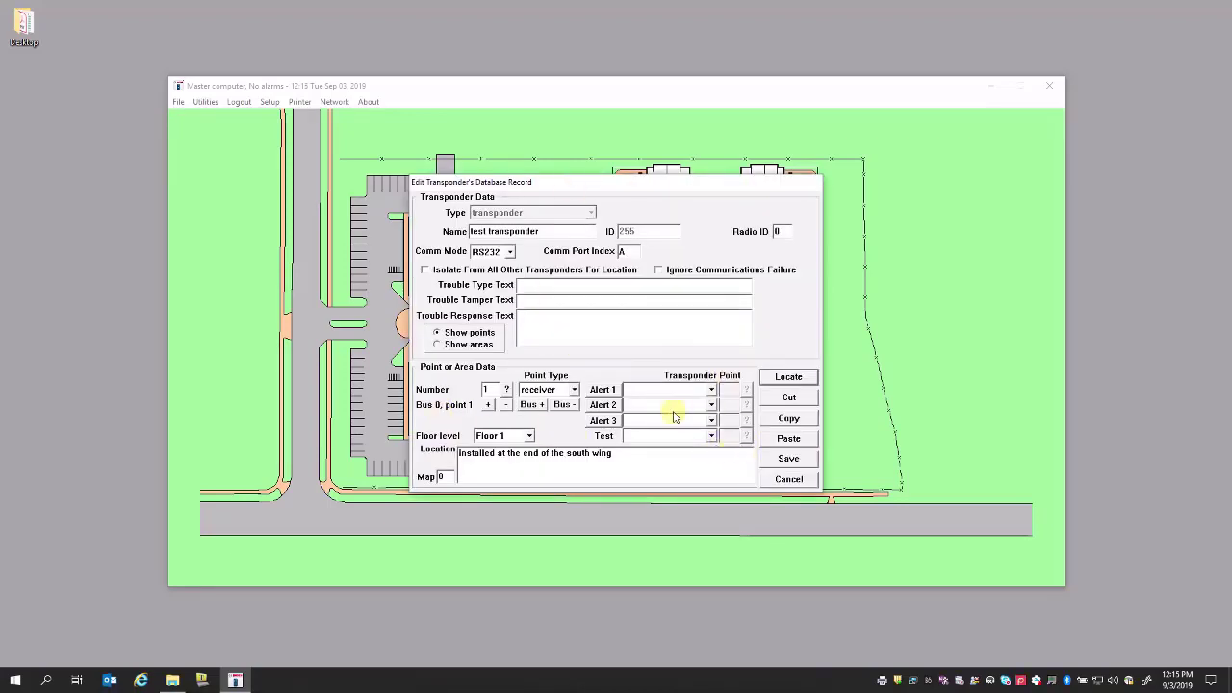
left_click(789, 459)
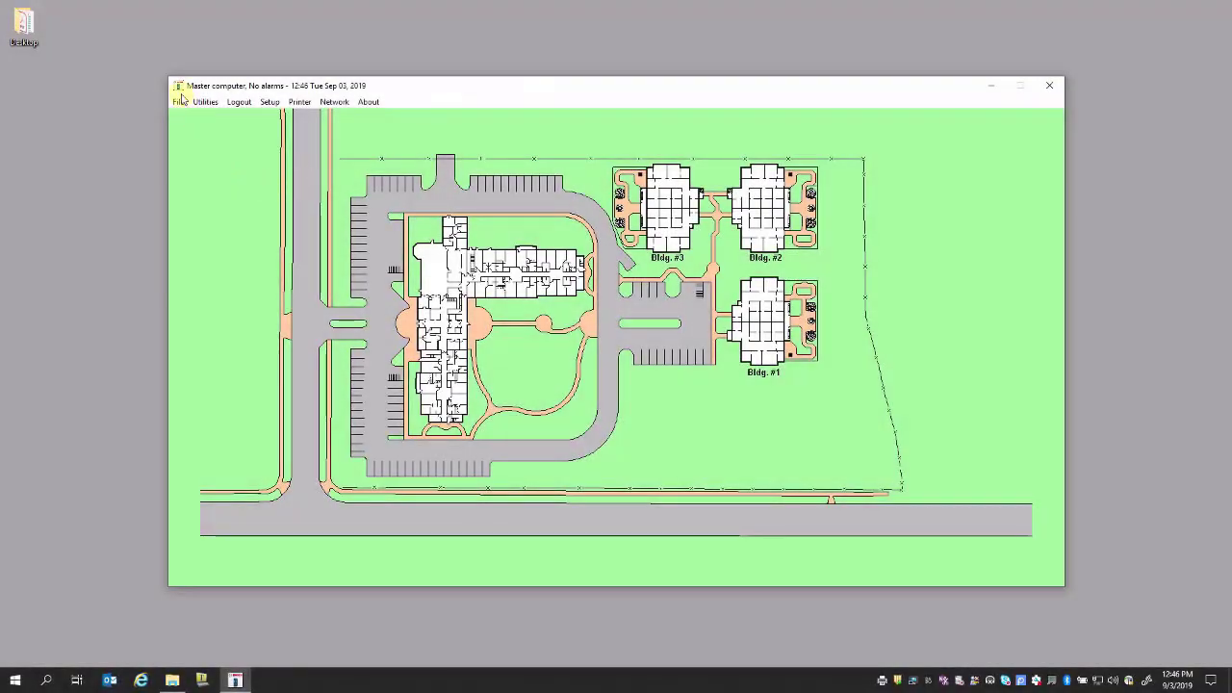
- Reopen the test transponder's database record for editing and switch it to showing areas
left_click(179, 102)
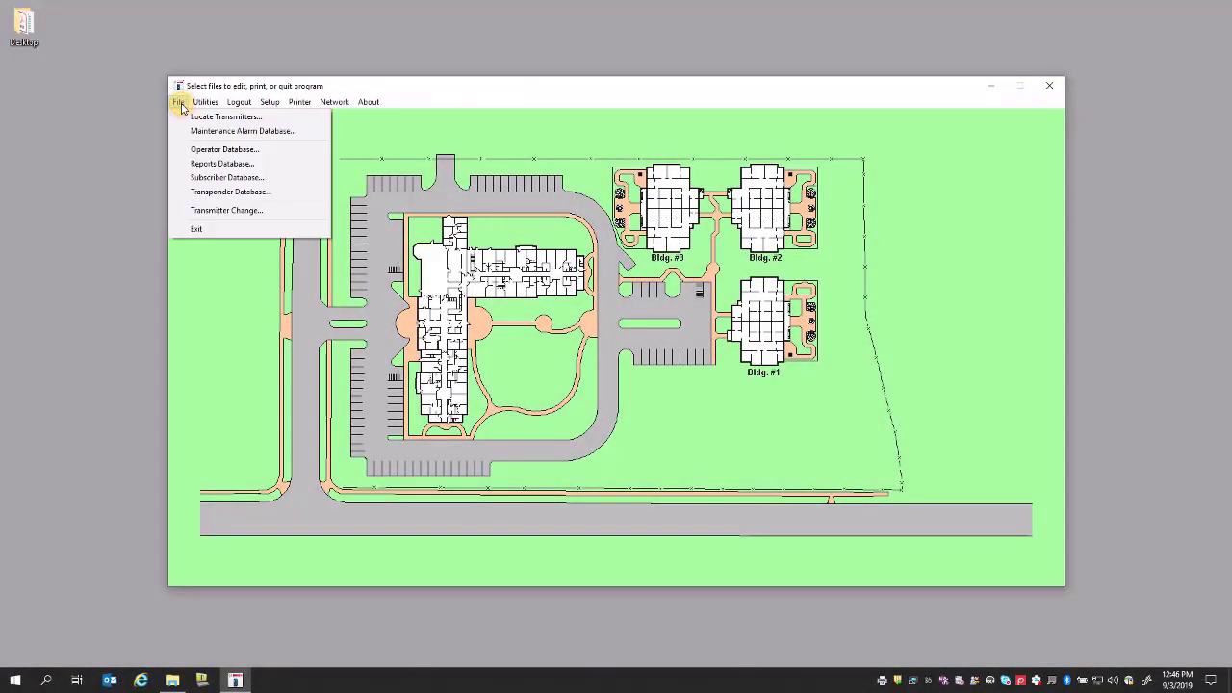
left_click(224, 191)
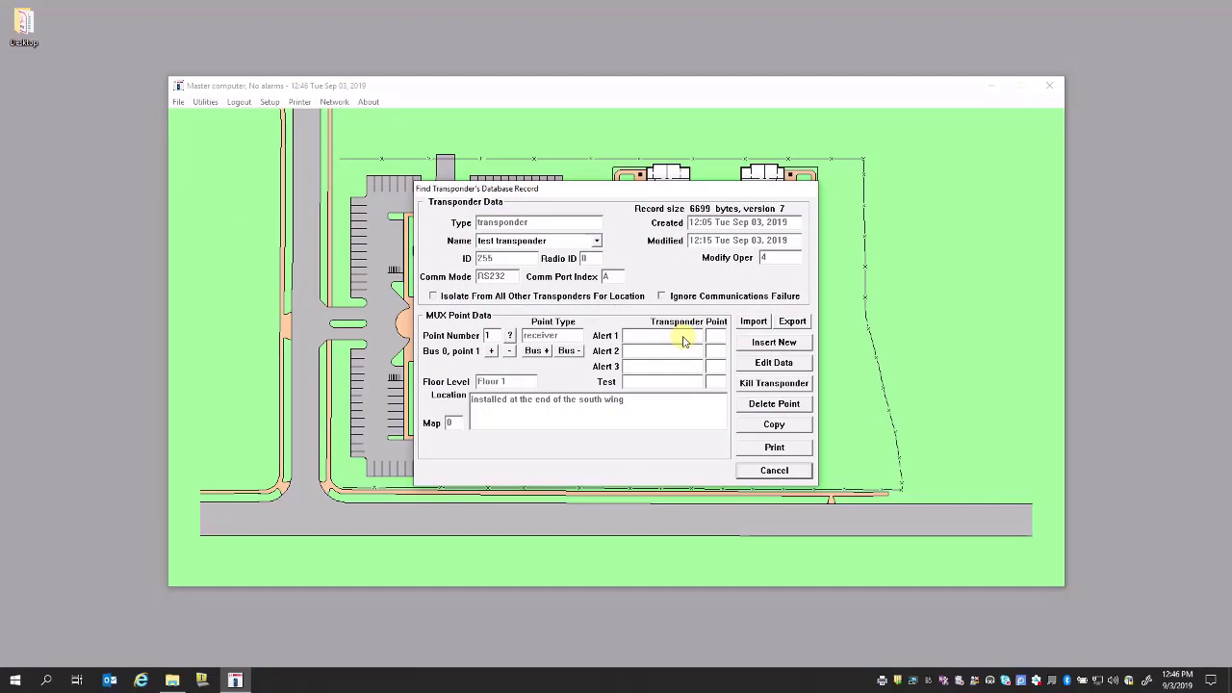
left_click(789, 363)
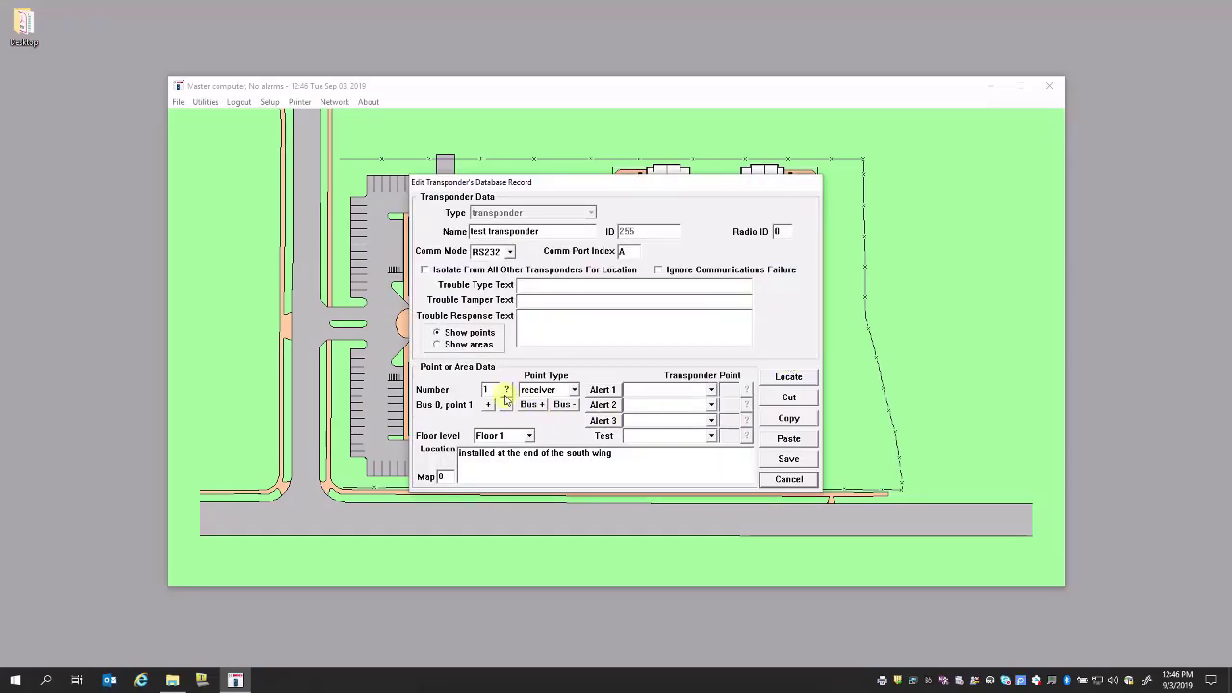
left_click(456, 347)
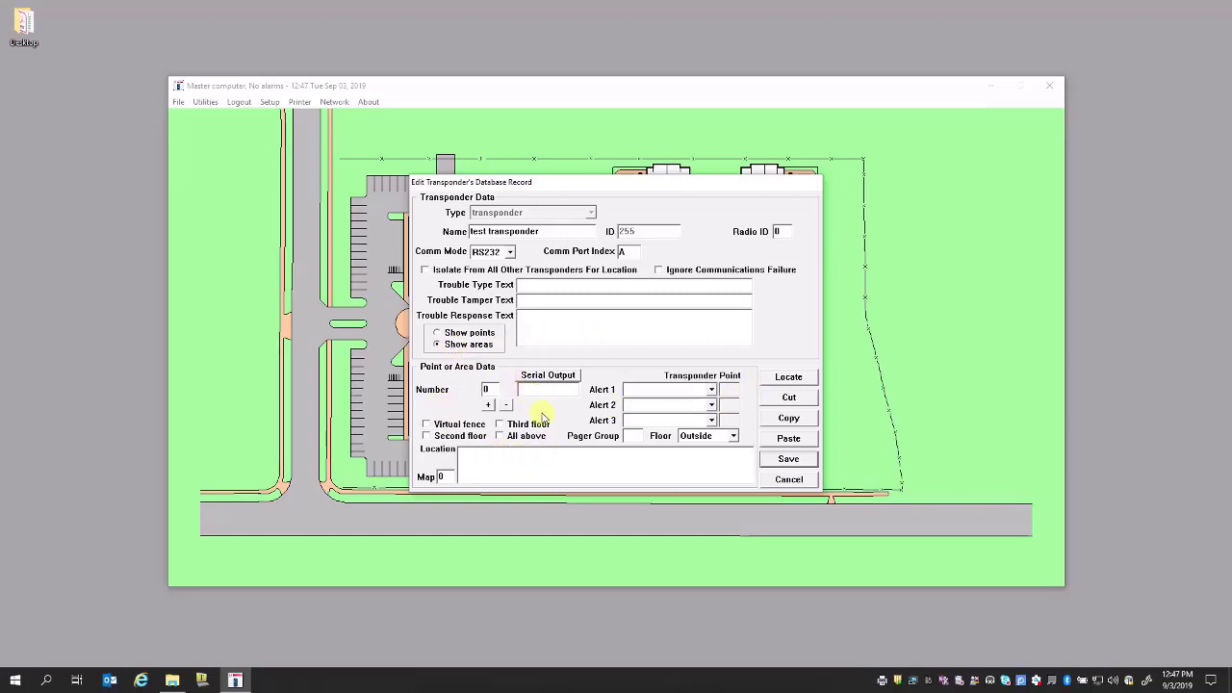
- Step forward and back through the area numbers to examine how areas are numbered
left_click(487, 405)
left_click(488, 405)
left_click(488, 405)
left_click(488, 405)
left_click(488, 405)
left_click(487, 405)
left_click(506, 406)
left_click(506, 406)
left_click(506, 407)
left_click(506, 406)
left_click(506, 406)
left_click(506, 406)
left_click(489, 404)
- Enter sample text "sldkj;lask" as area 0's serial output and clear it again
left_click(546, 391)
key("BackSpace")
key("BackSpace")
key("BackSpace")
type("sldkj;lask")
left_click(557, 375)
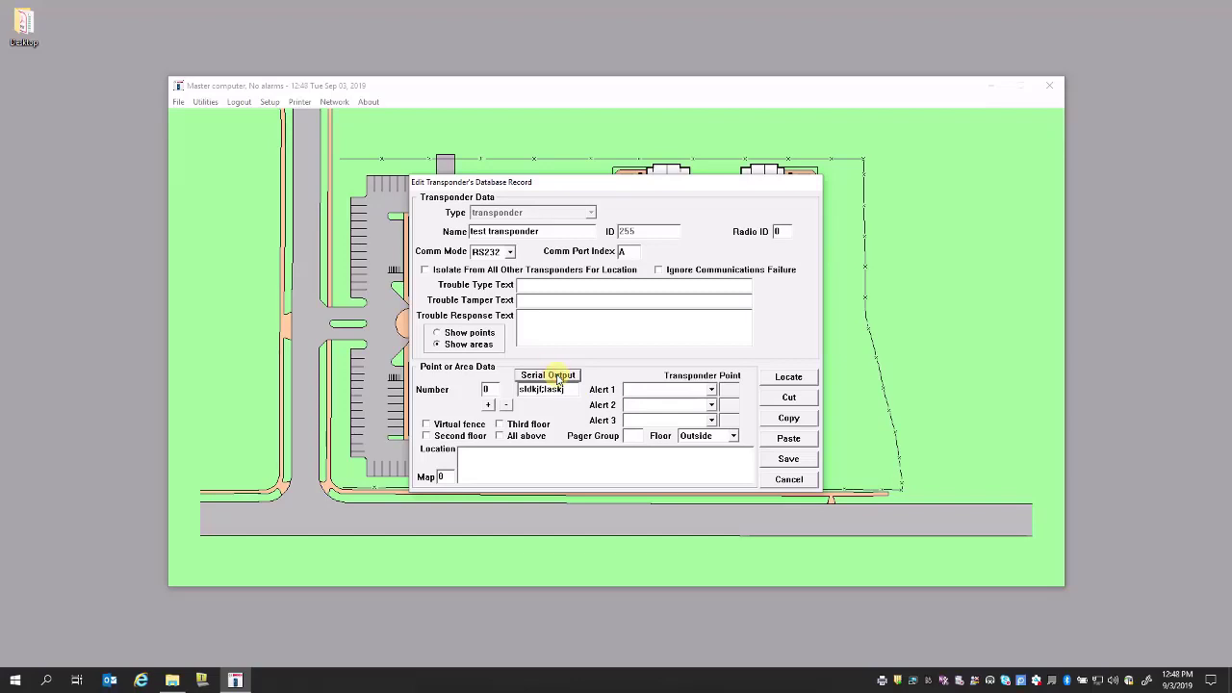
double_click(564, 388)
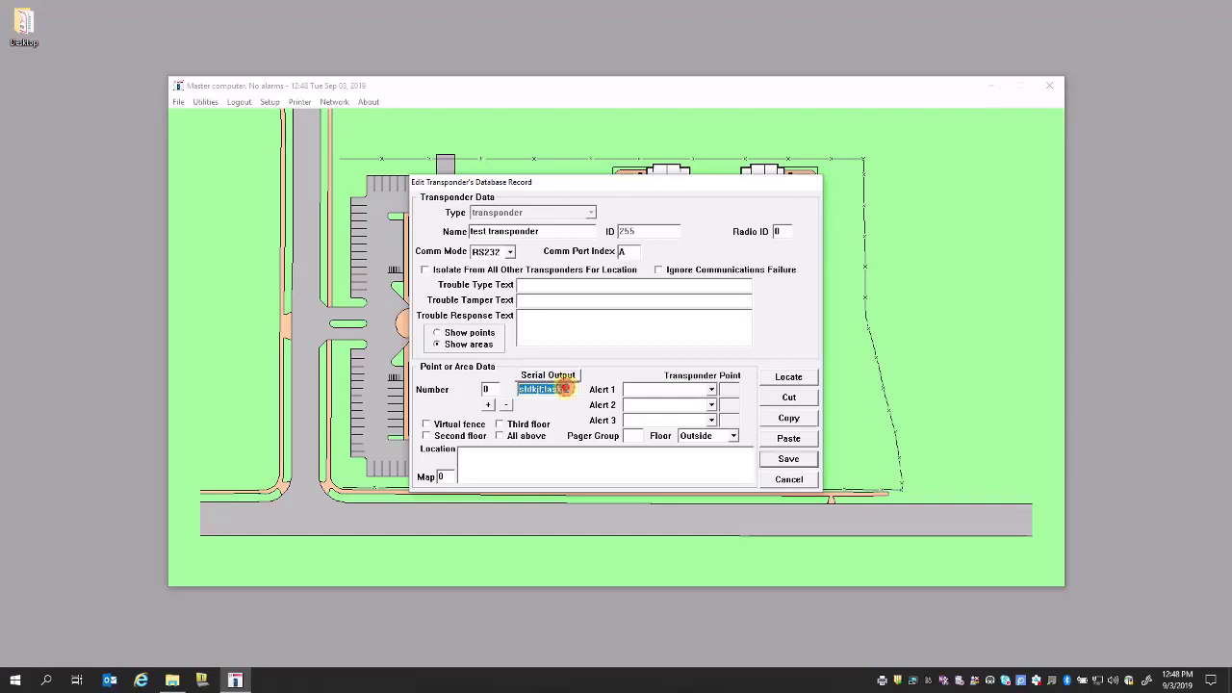
key("BackSpace")
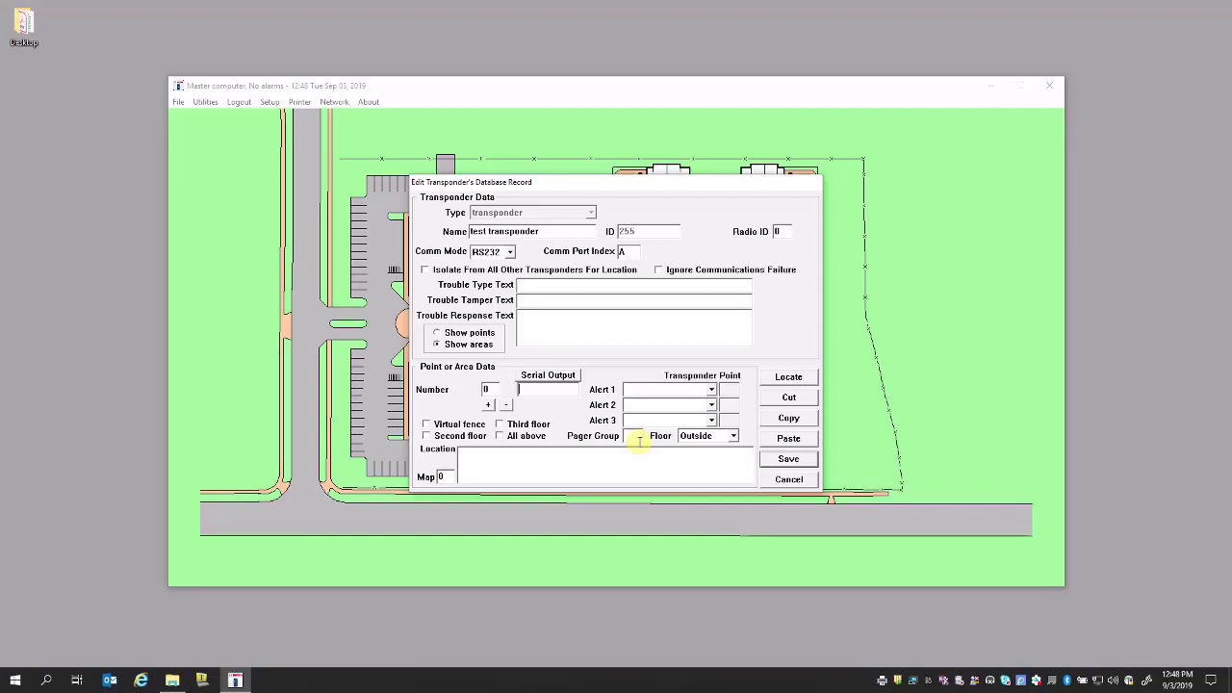
- Set area 0's floor to Floor 1 and enter "lobby" as its location text
left_click(733, 437)
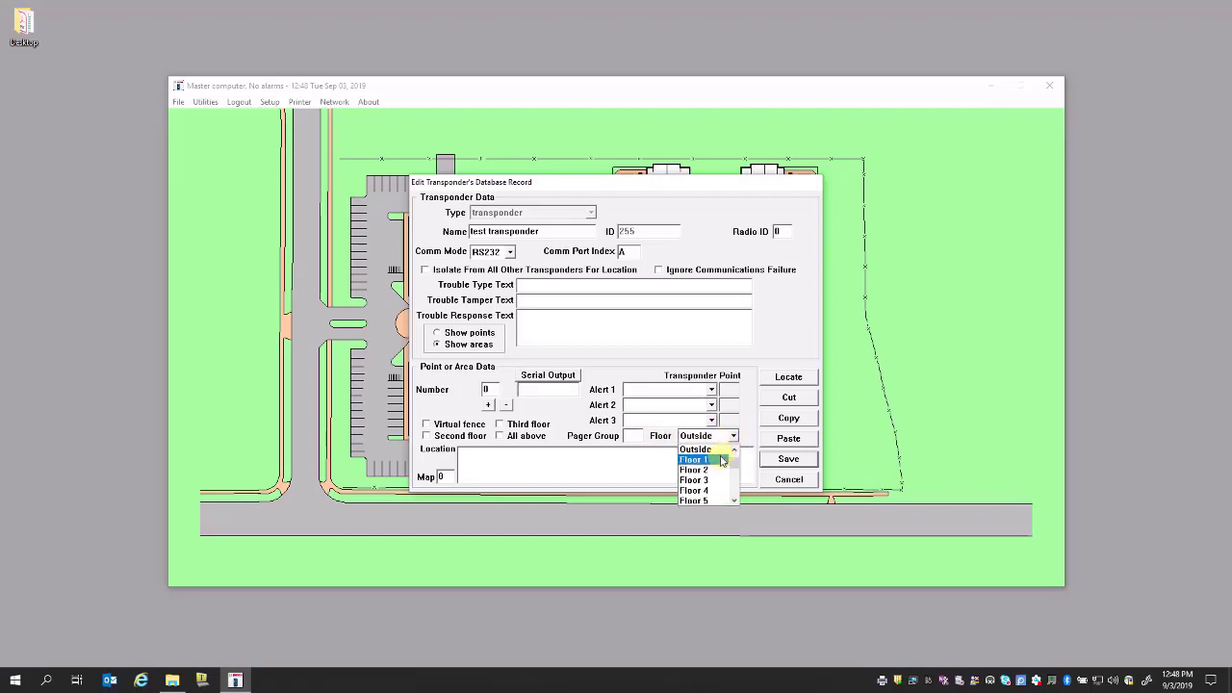
left_click(710, 460)
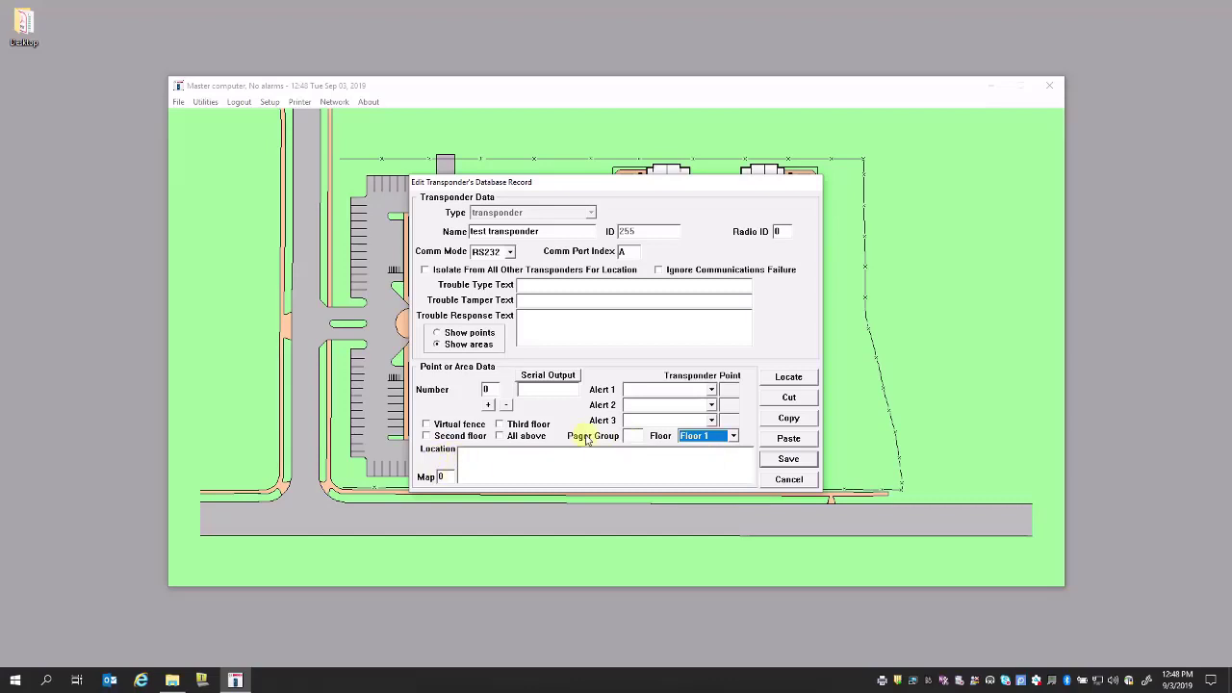
left_click(489, 460)
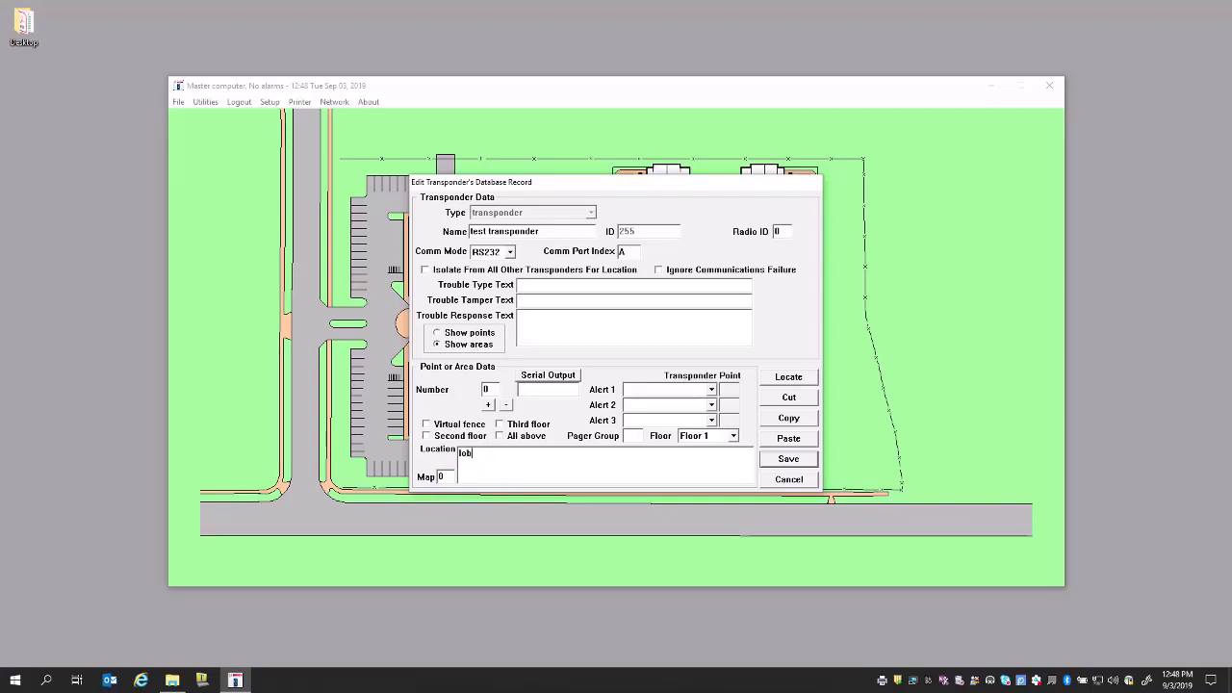
type("by")
- Locate area 0 on the map and outline it around the lobby section of the main building
left_click(791, 379)
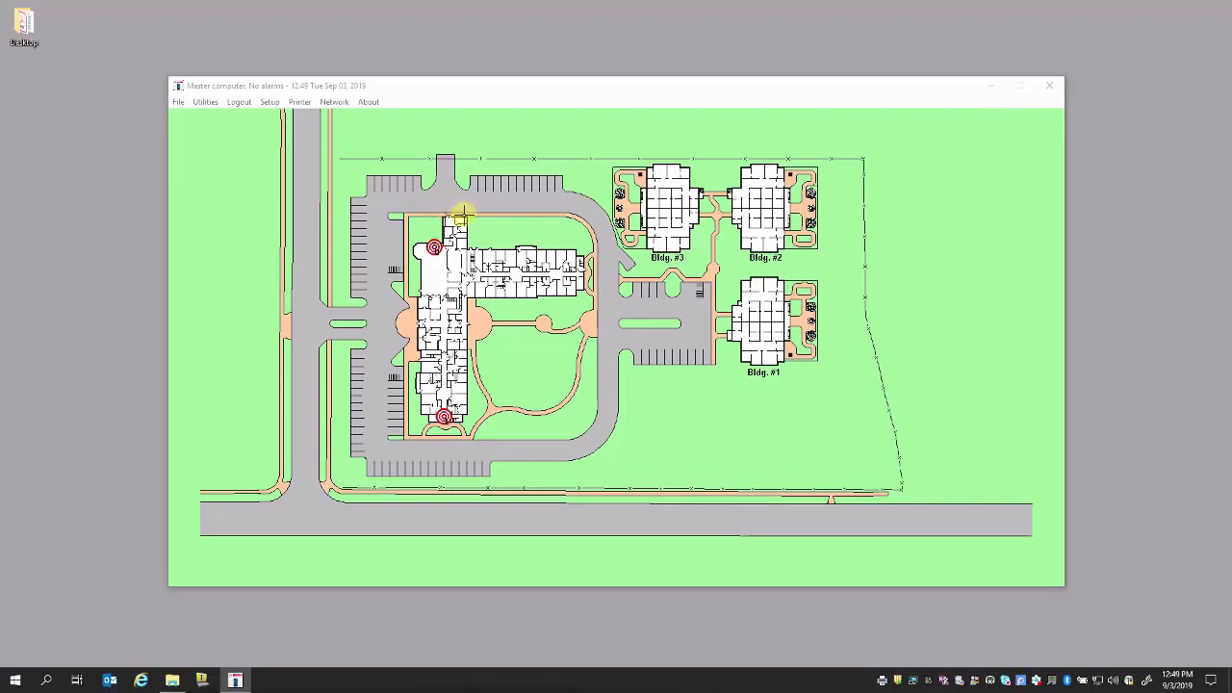
left_click(420, 243)
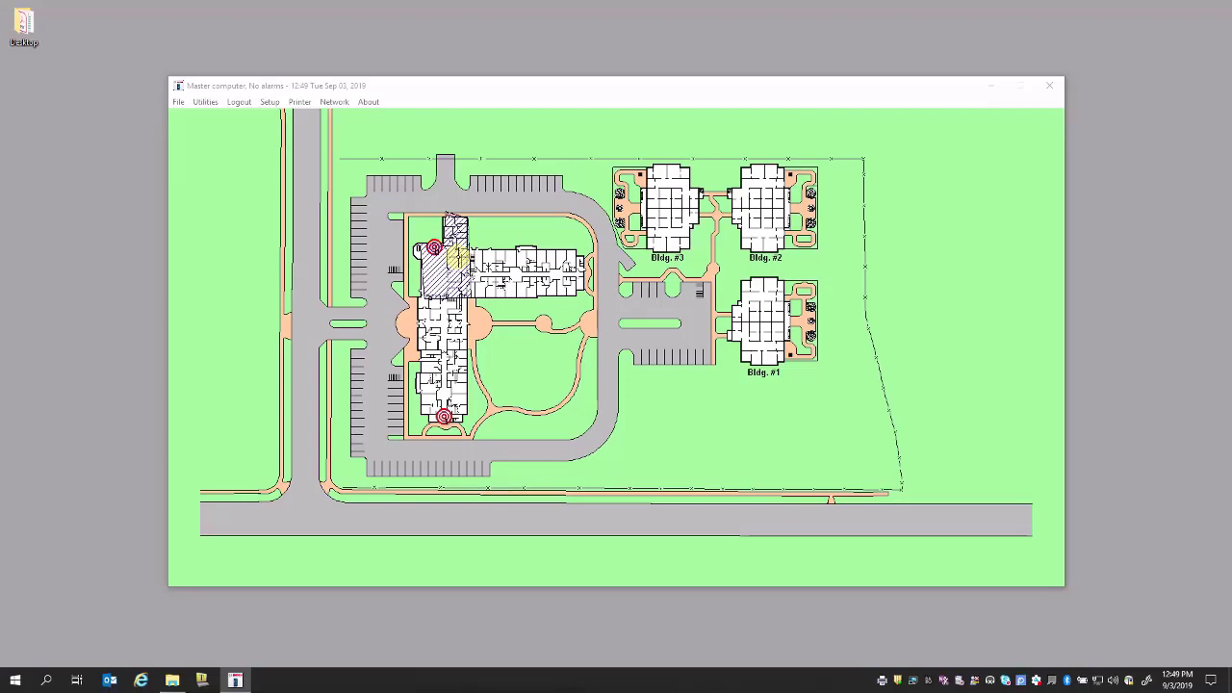
double_click(456, 257)
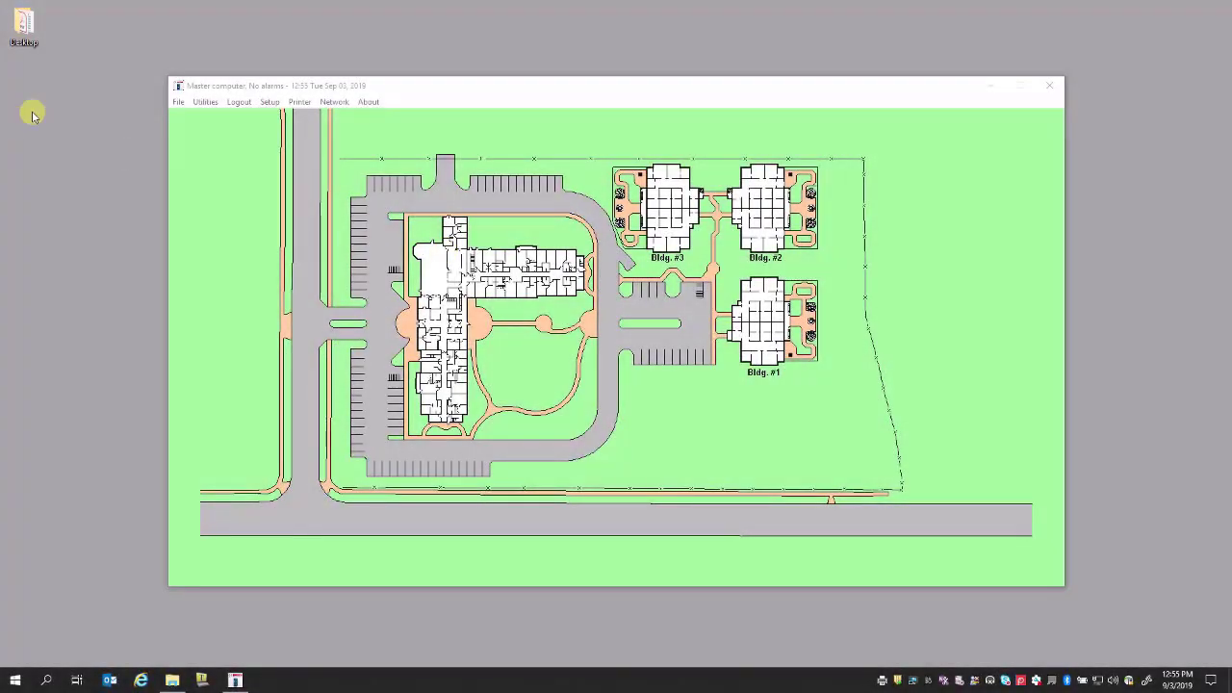
- Open the test transponder's record from the transponder database for editing and show its areas
left_click(178, 101)
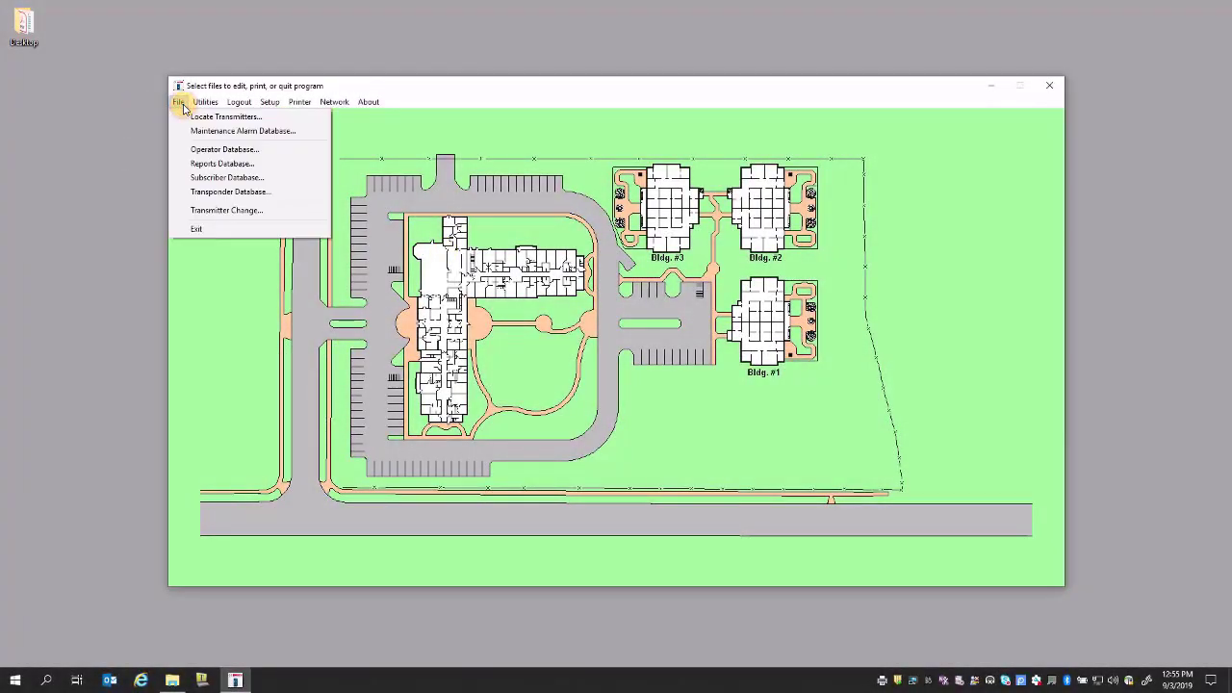
left_click(209, 192)
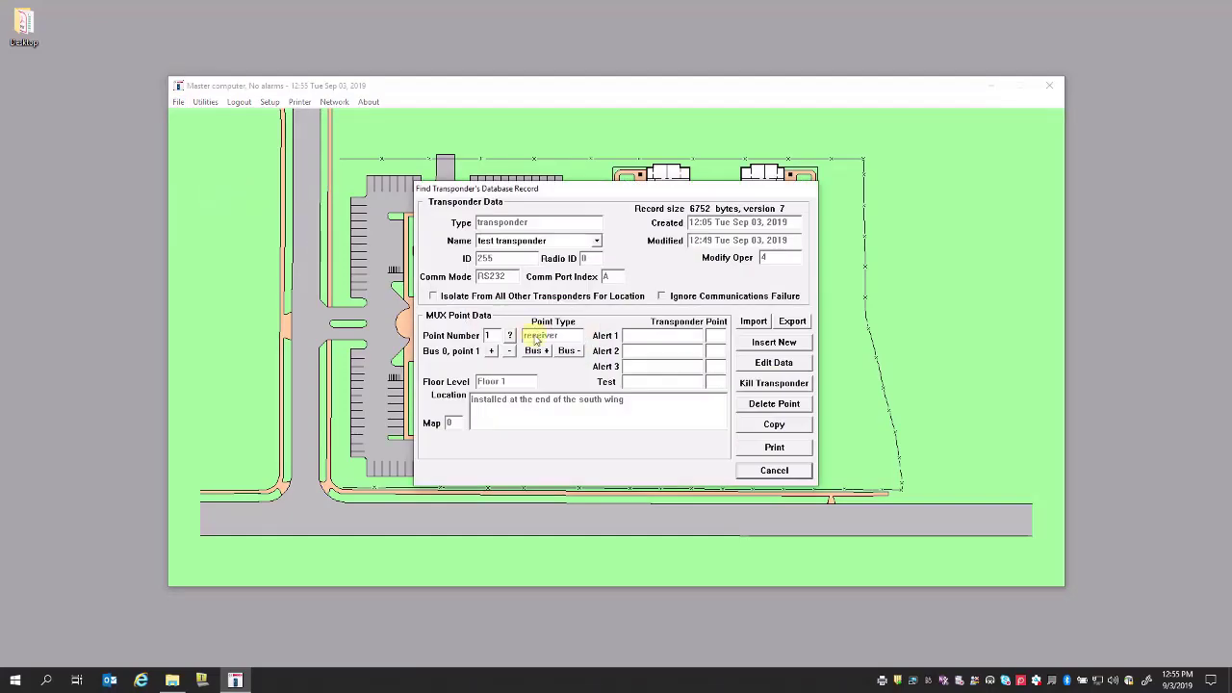
left_click(776, 367)
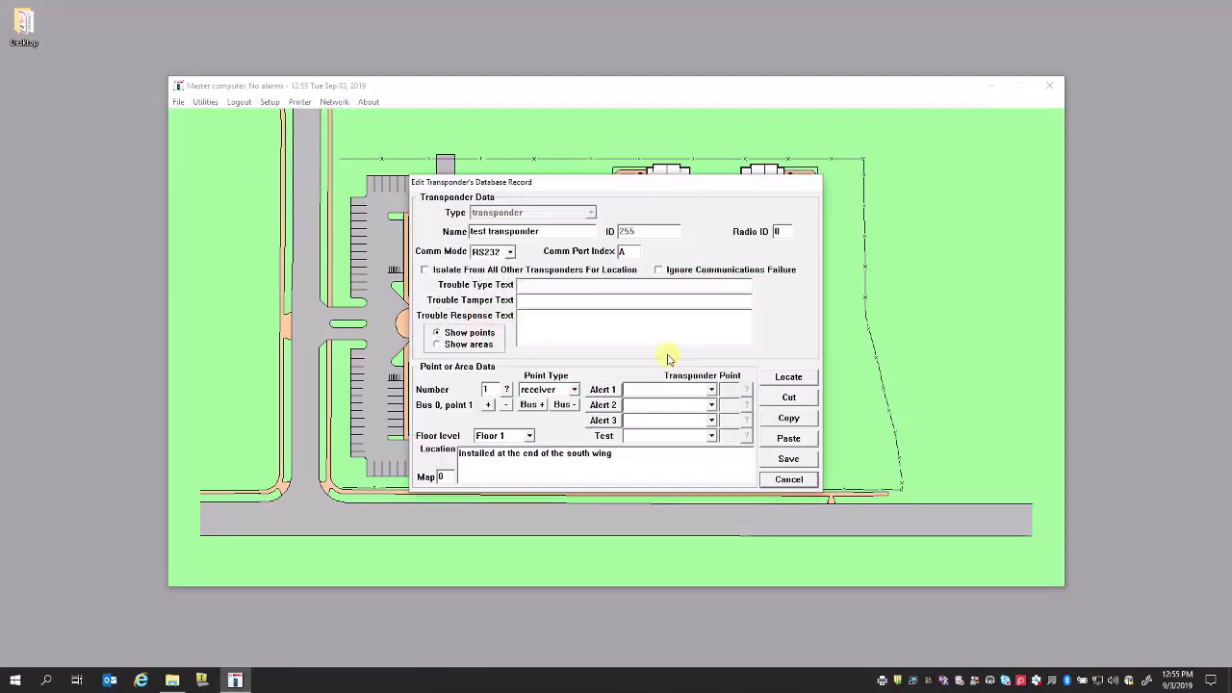
left_click(458, 346)
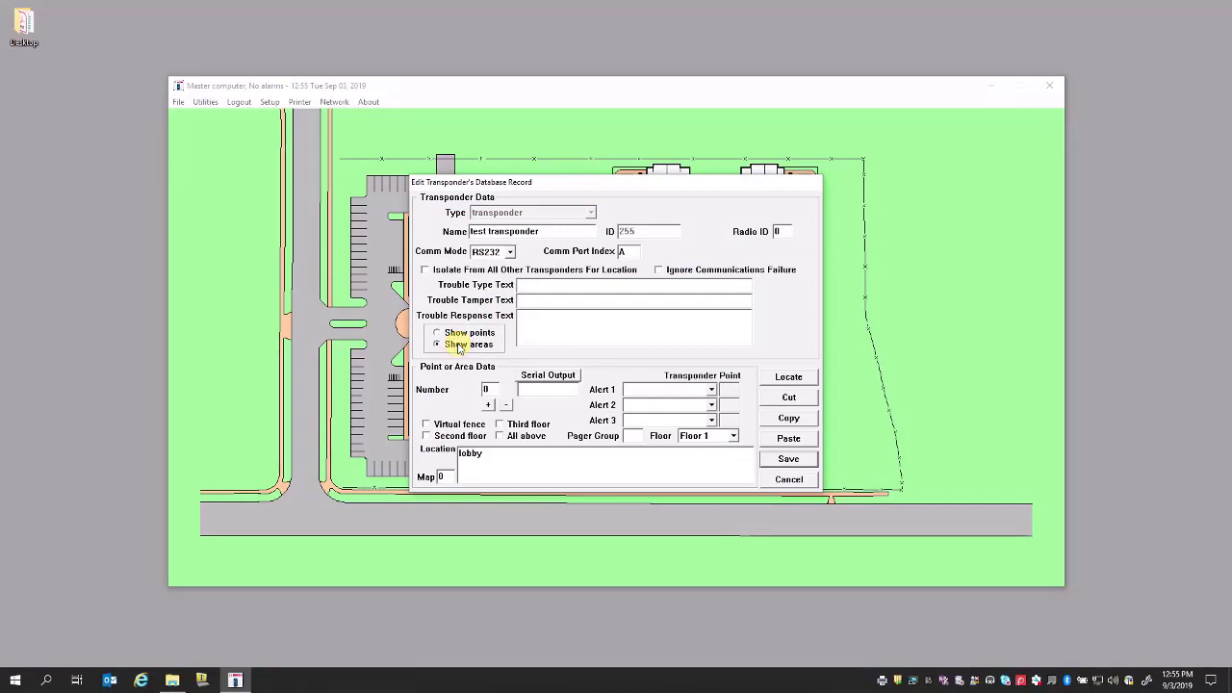
- Set area 1's floor to Floor 1 and enter "middle of the hall in the south wing" as its location text
left_click(489, 406)
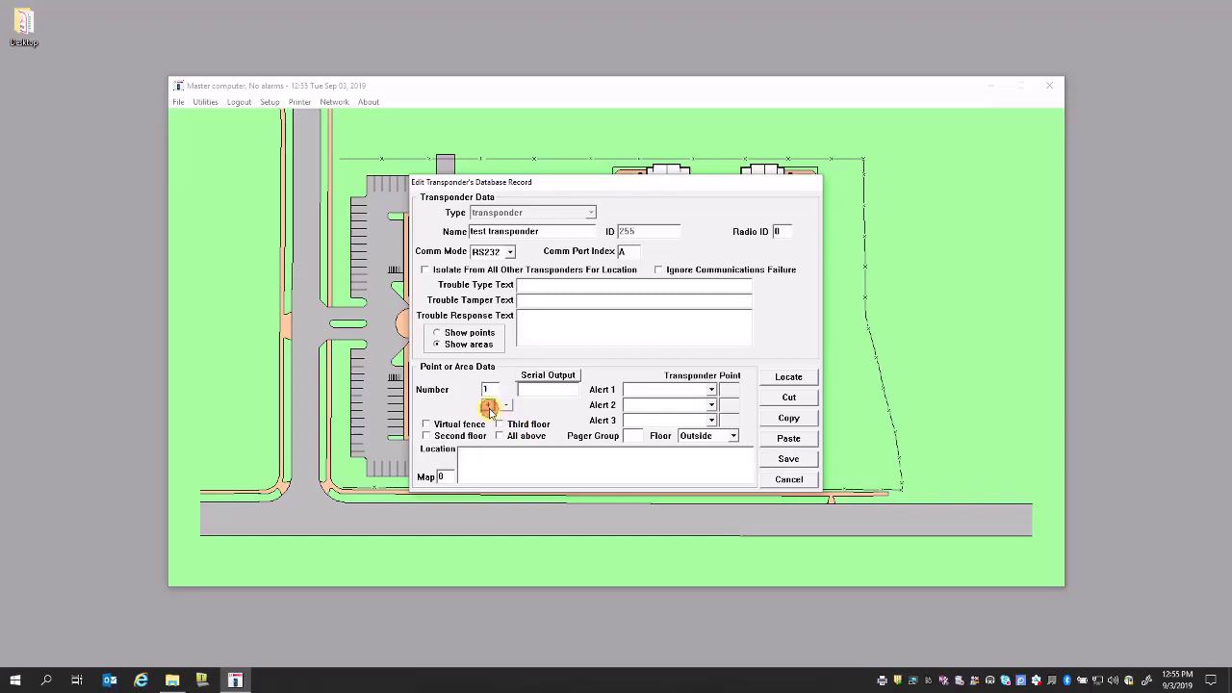
left_click(702, 442)
left_click(701, 454)
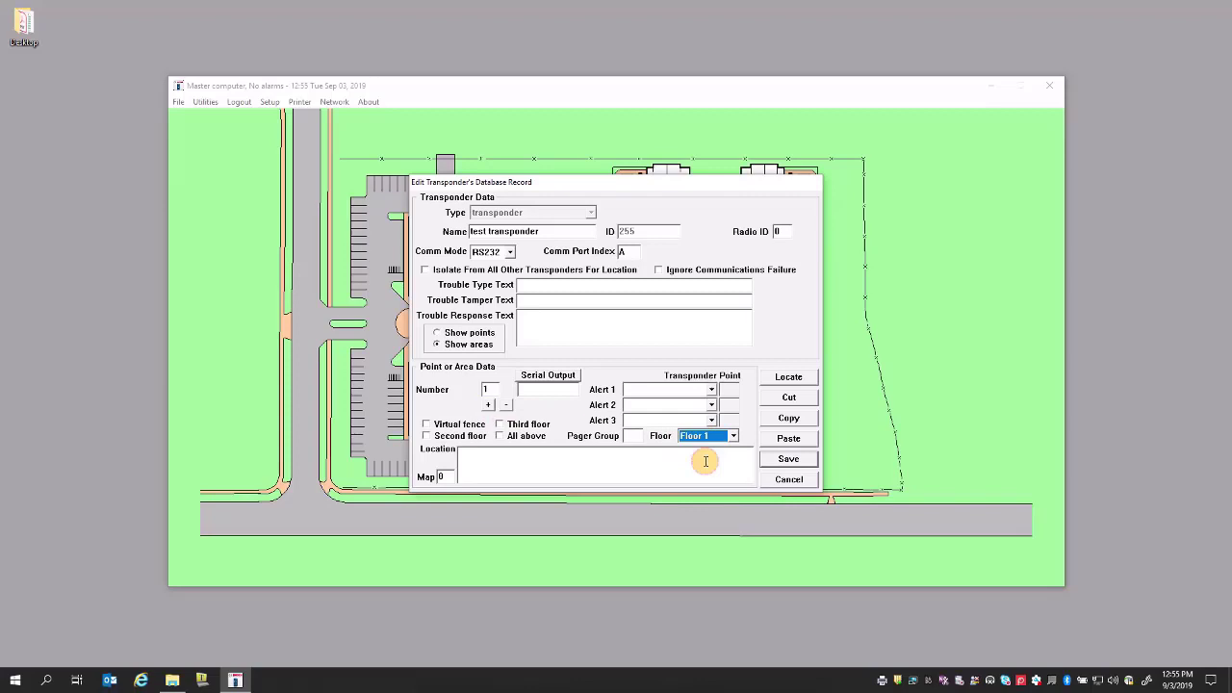
left_click(470, 463)
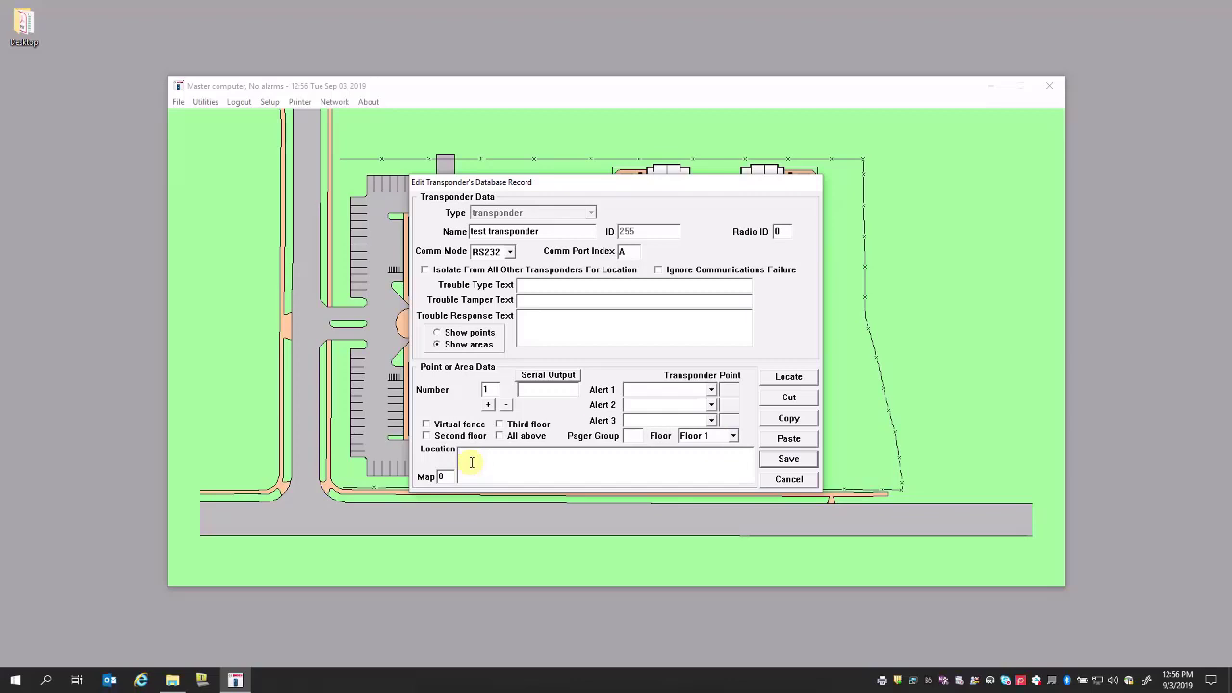
type("middle of the ha")
key("BackSpace")
key("BackSpace")
type("ll o")
type("n the ")
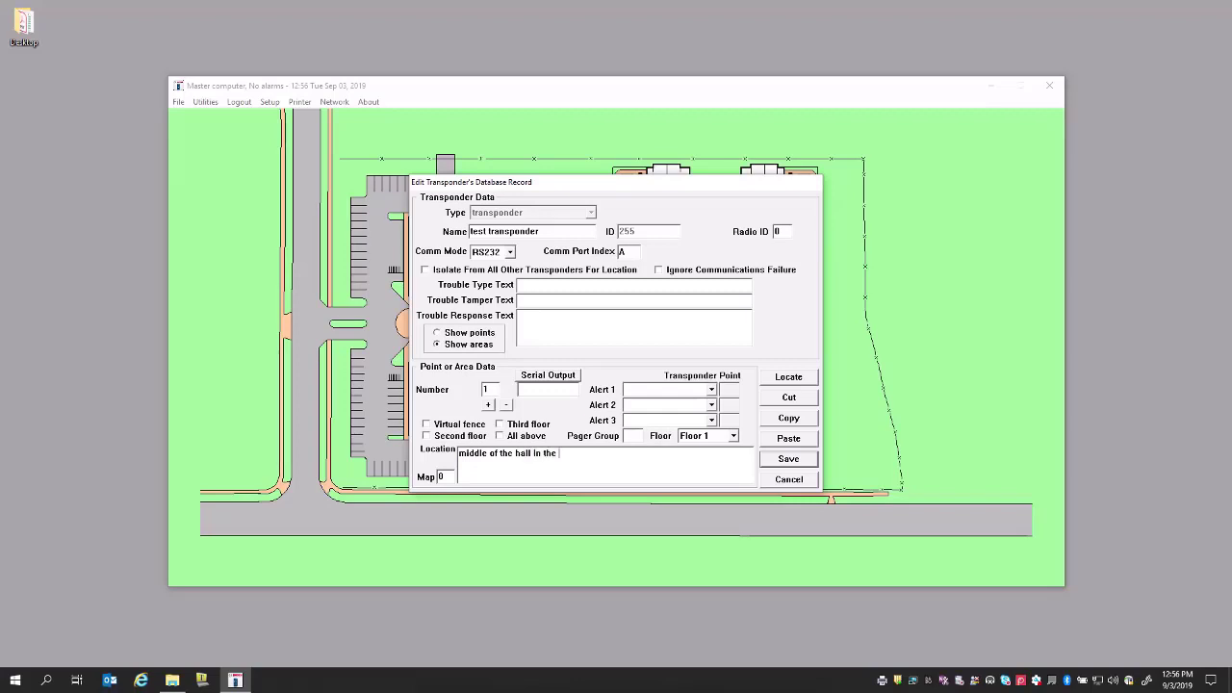
type("south wing")
- Locate area 1 on the map and outline it around the middle of the south wing, just below the lobby area
left_click(789, 377)
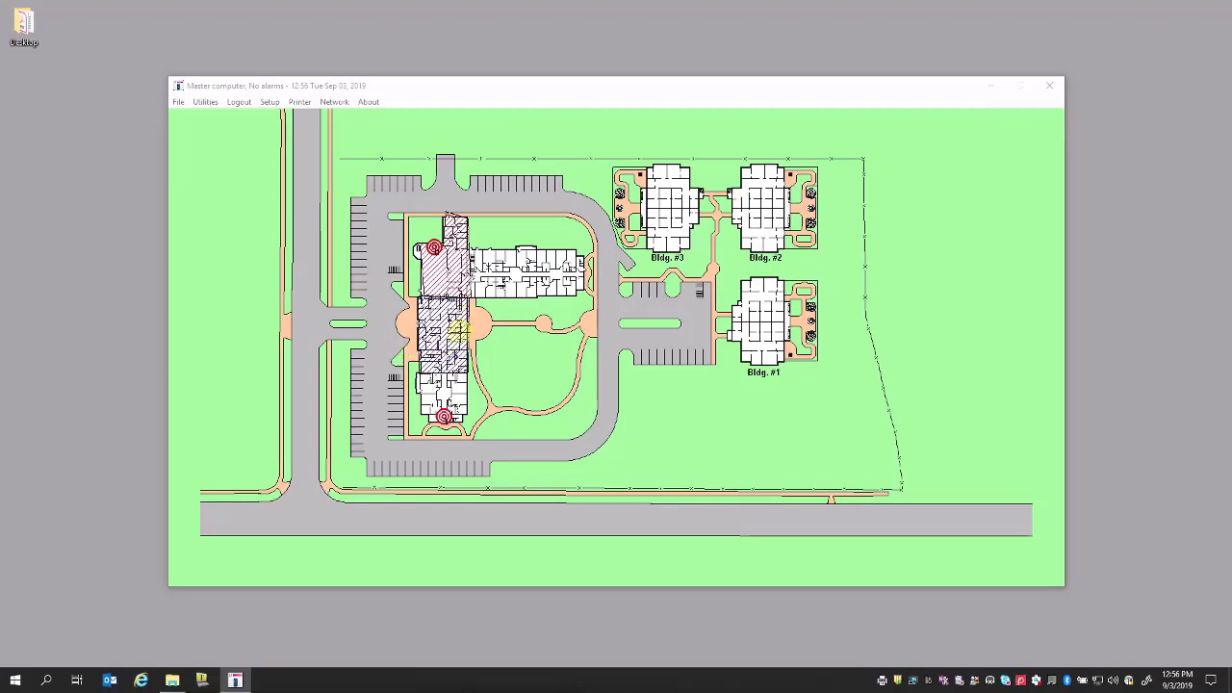
double_click(460, 335)
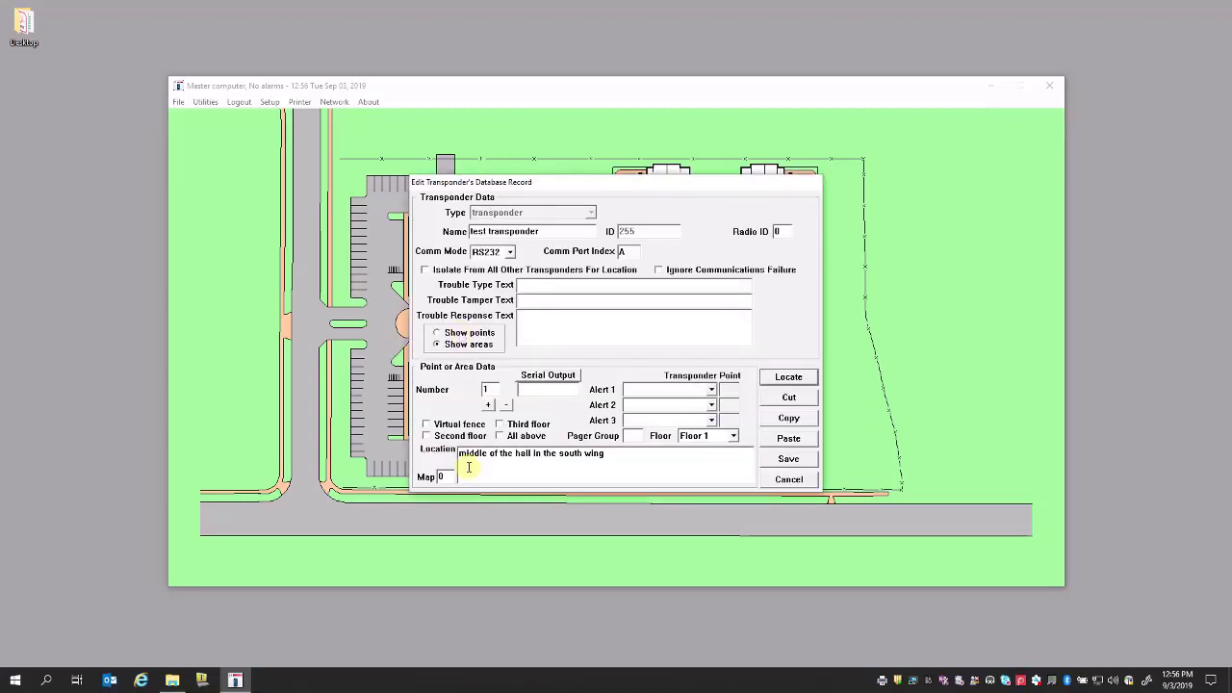
- Set area 2's floor to Floor 1 and enter "end of hall in south wing" as its location text
left_click(489, 405)
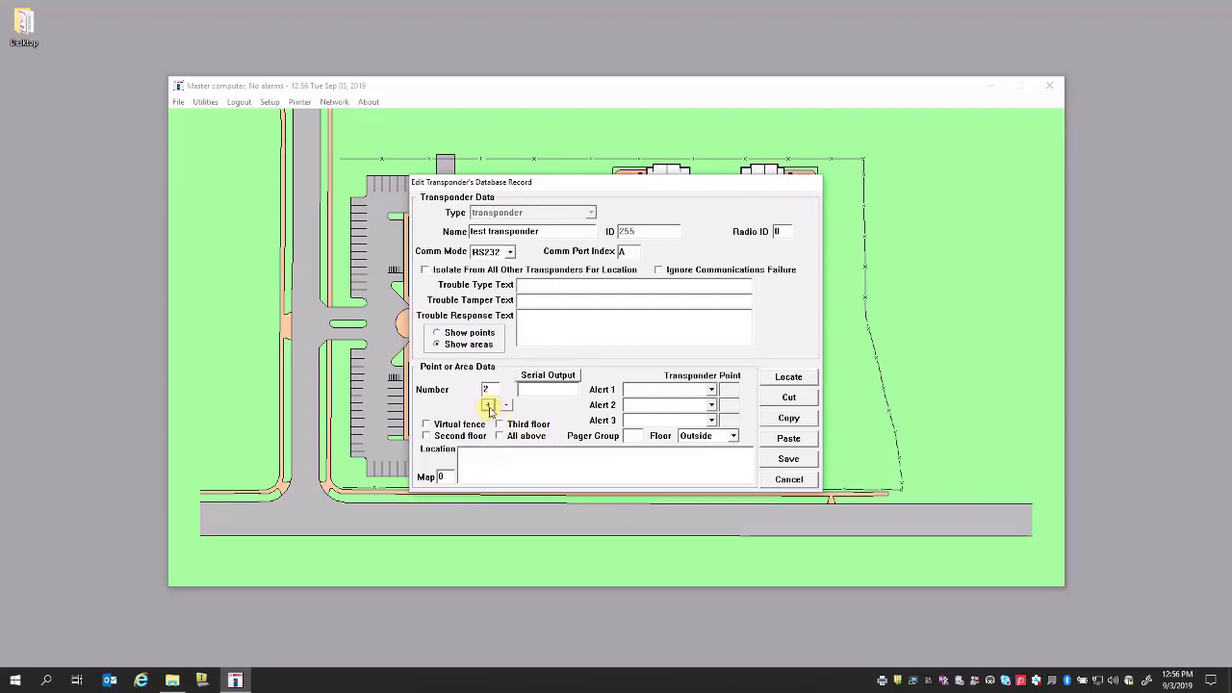
left_click(696, 436)
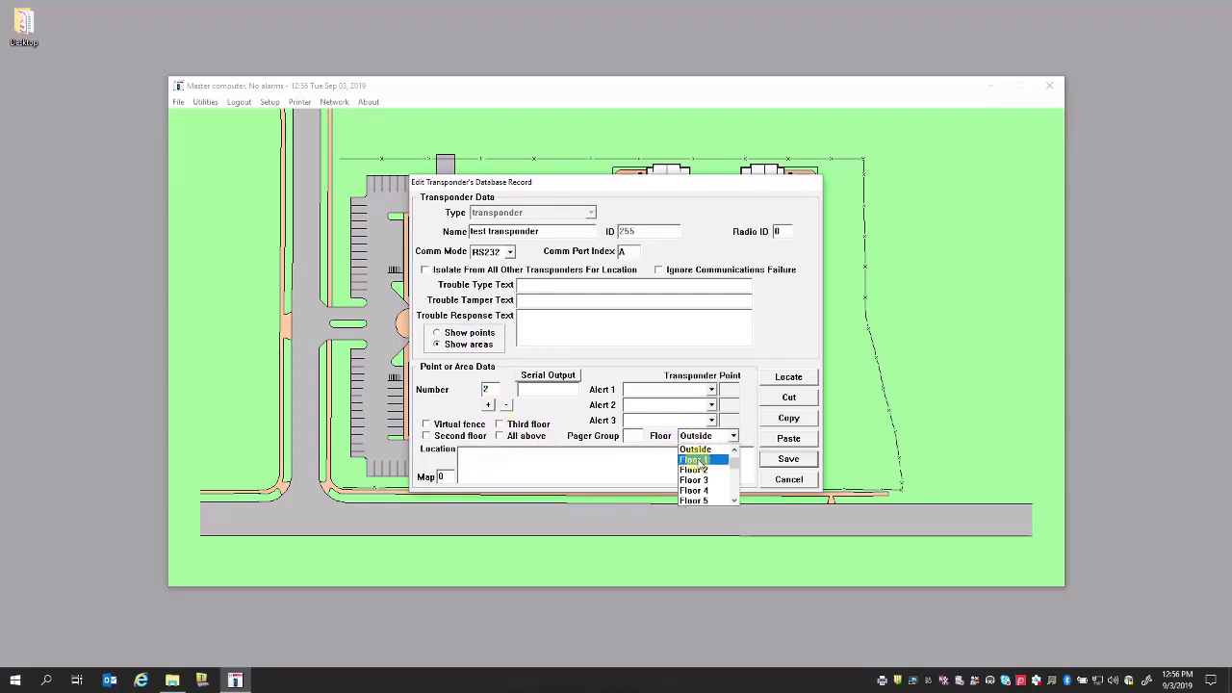
left_click(693, 460)
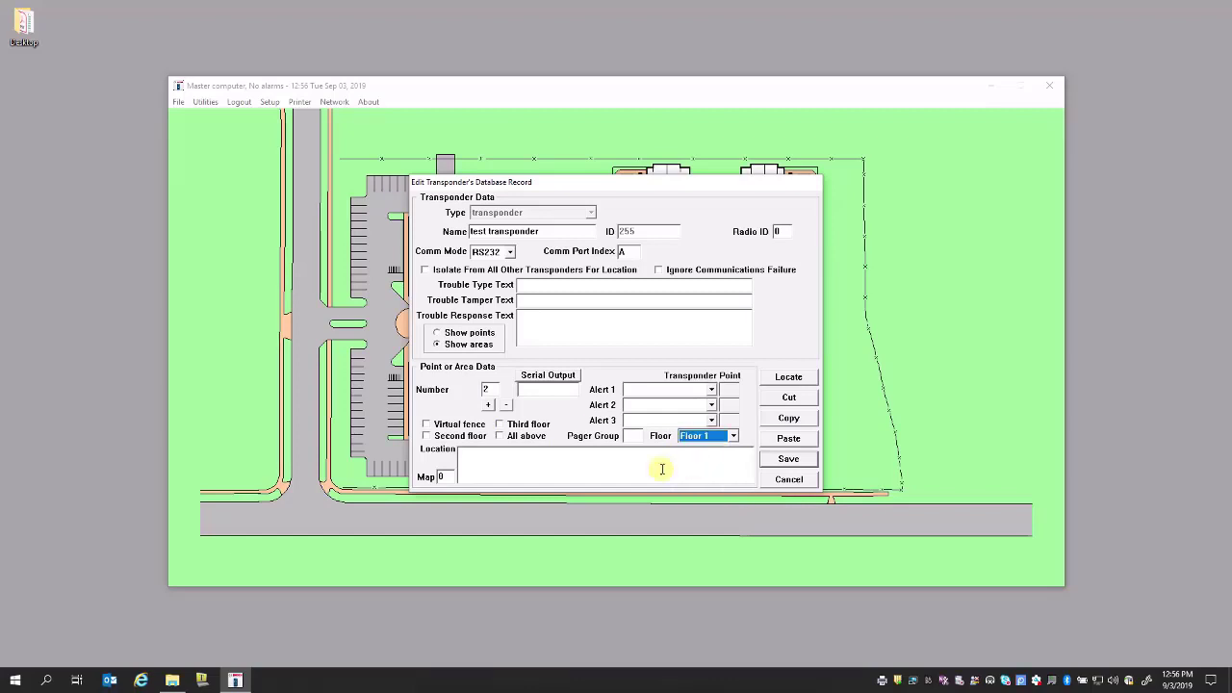
left_click(473, 462)
type("end of ha")
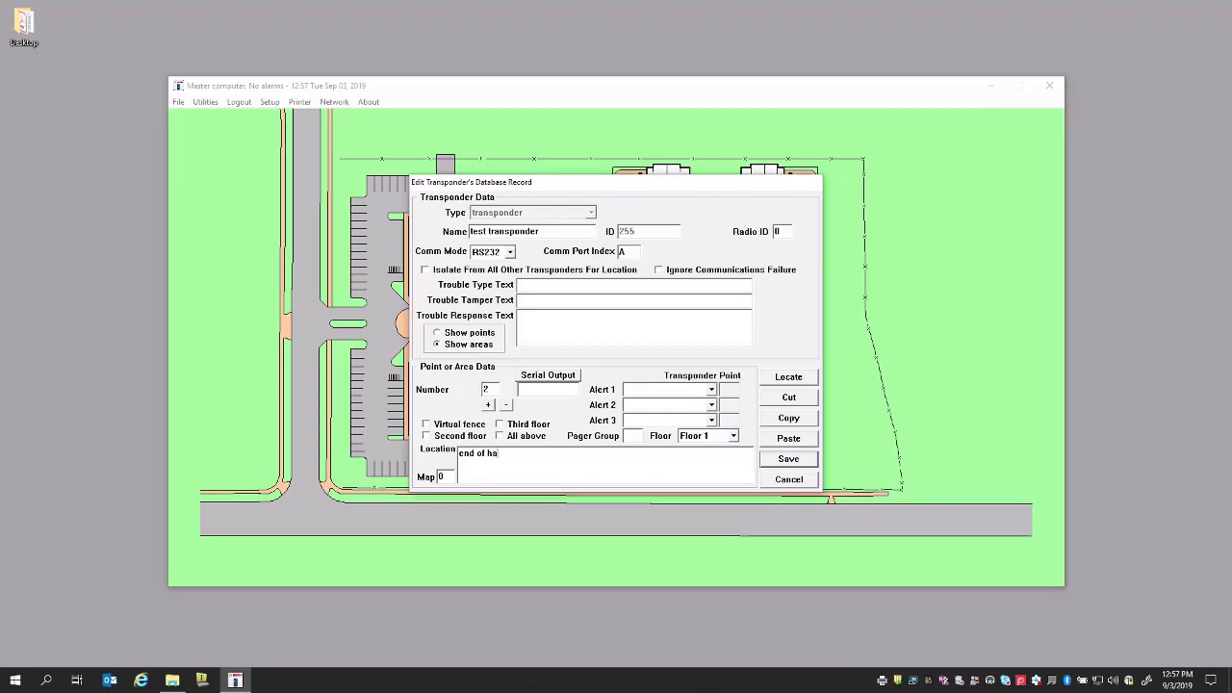
type("ll in south wing")
- Draw trial outlines for area 2 beyond the building on the map, and finish with an outline around the end of the south wing
left_click(787, 380)
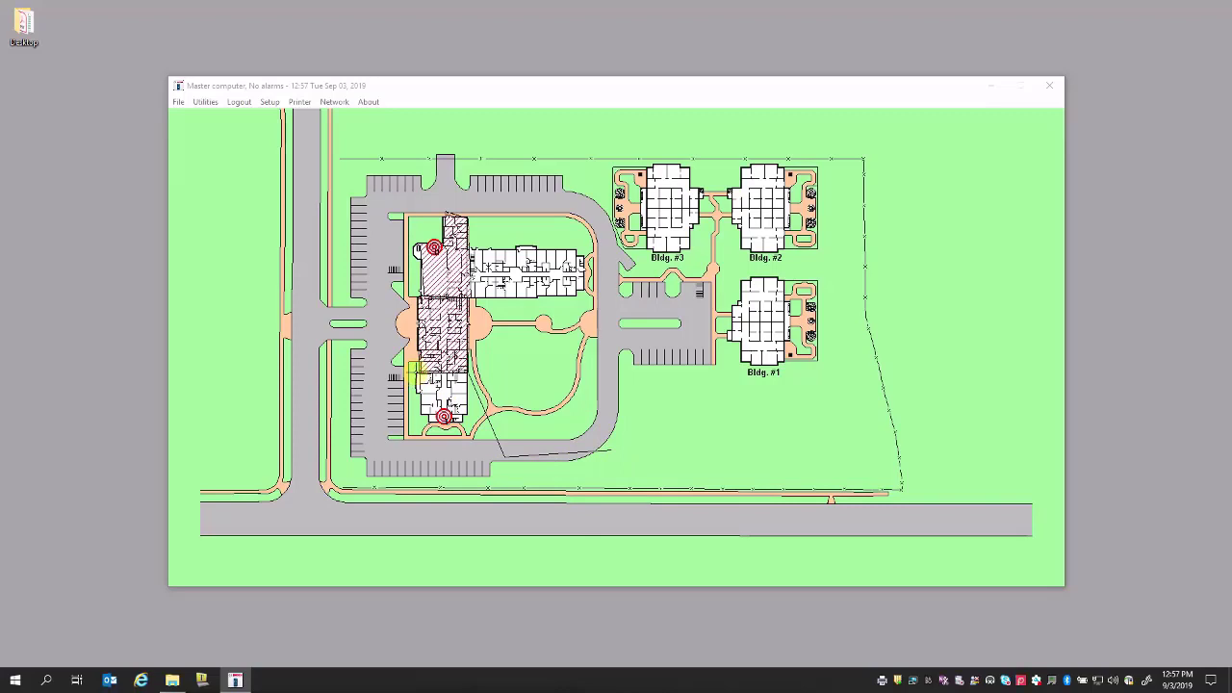
left_click(416, 373)
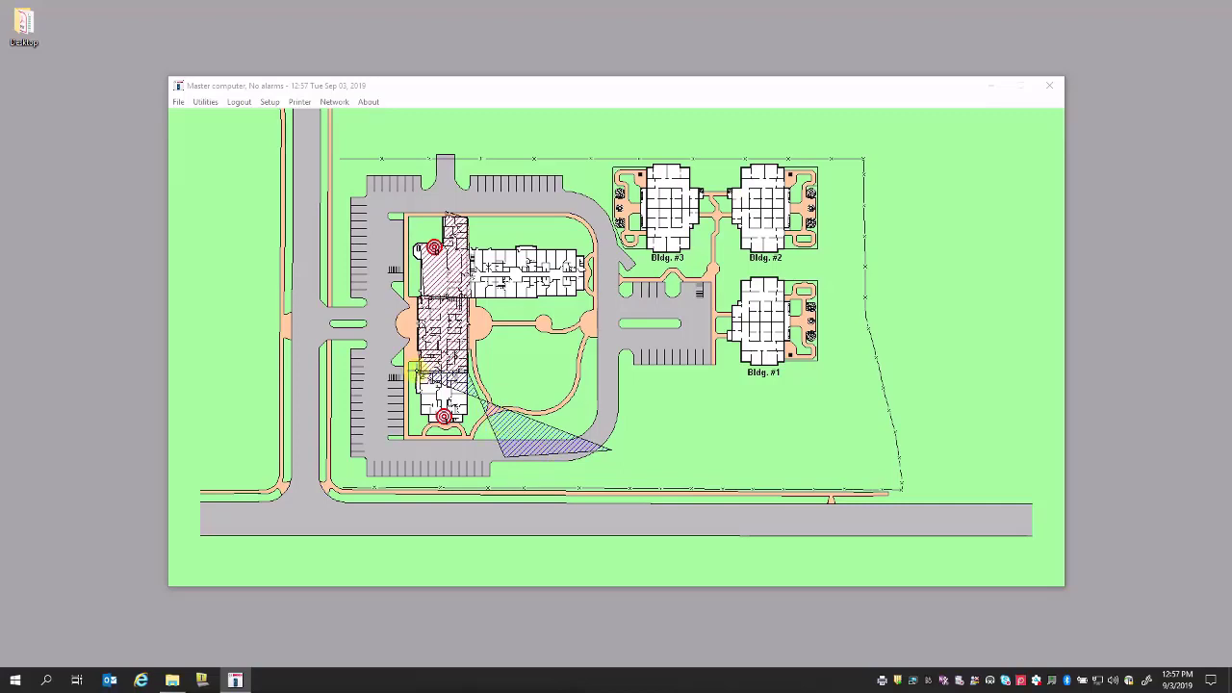
left_click(416, 370)
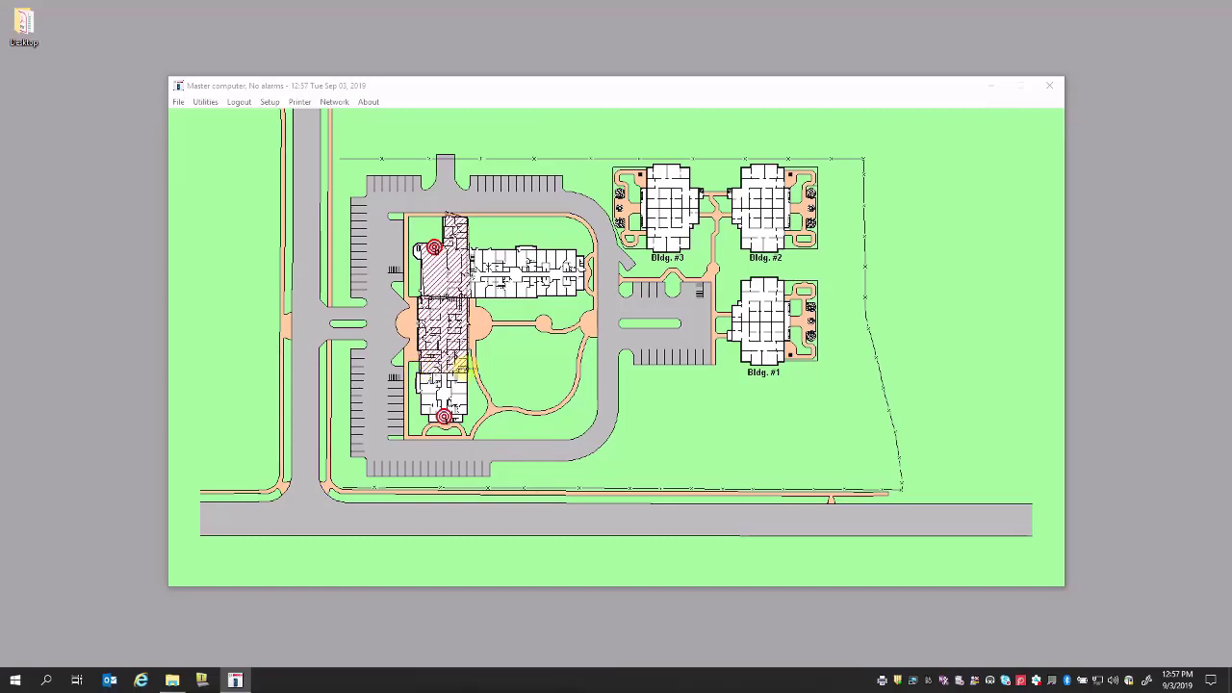
left_click(681, 437)
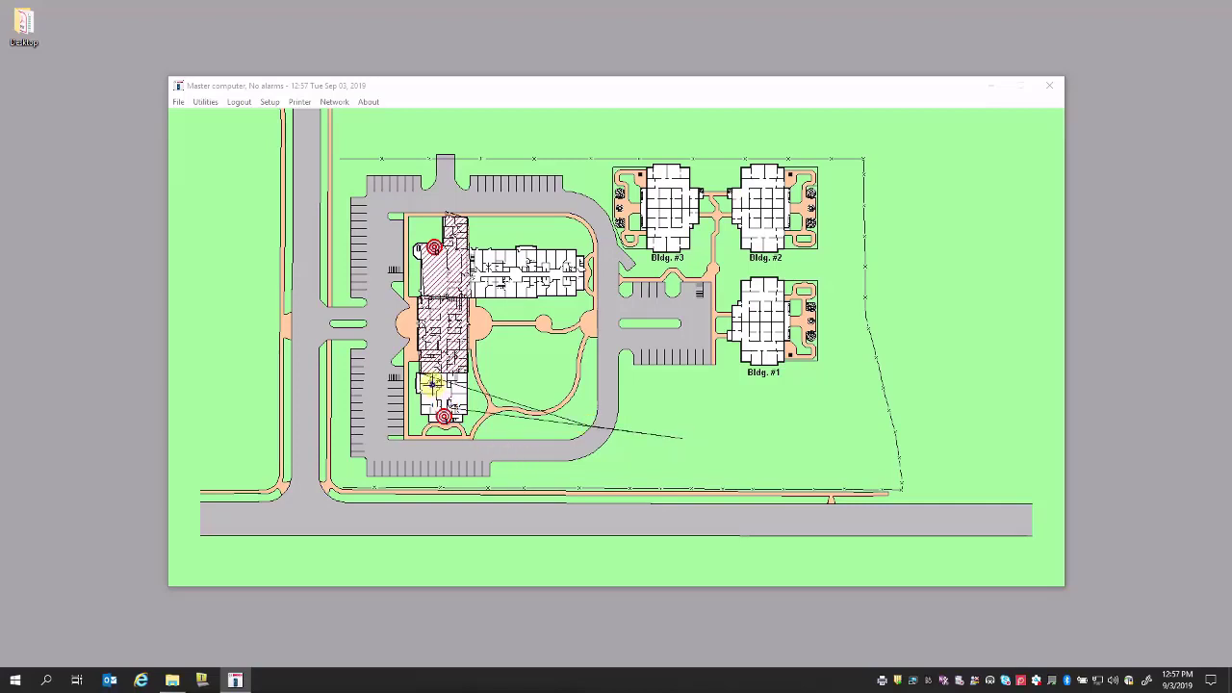
left_click(584, 376)
left_click(429, 374)
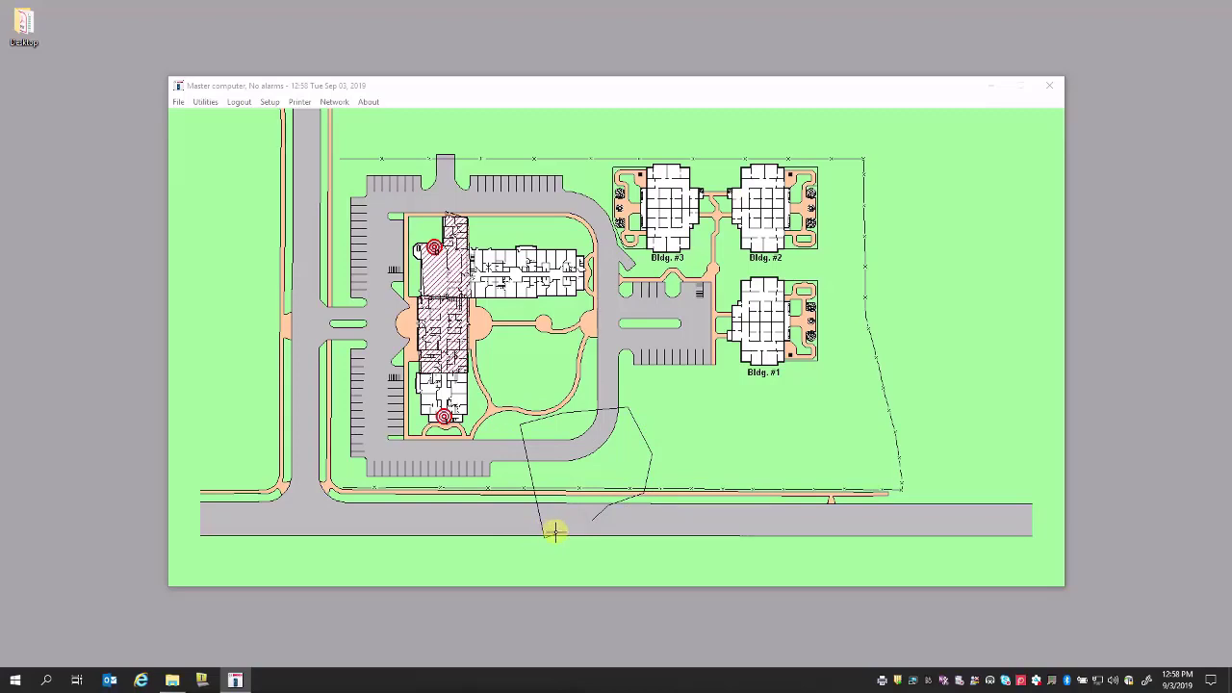
left_click(555, 532)
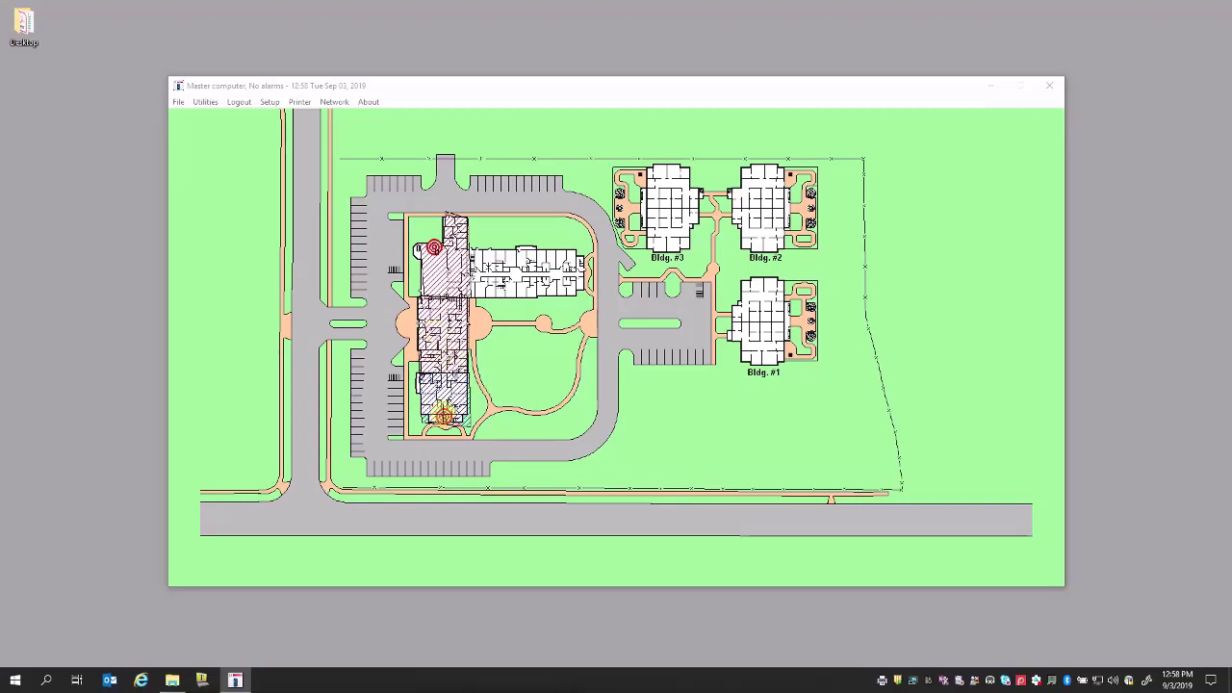
double_click(442, 414)
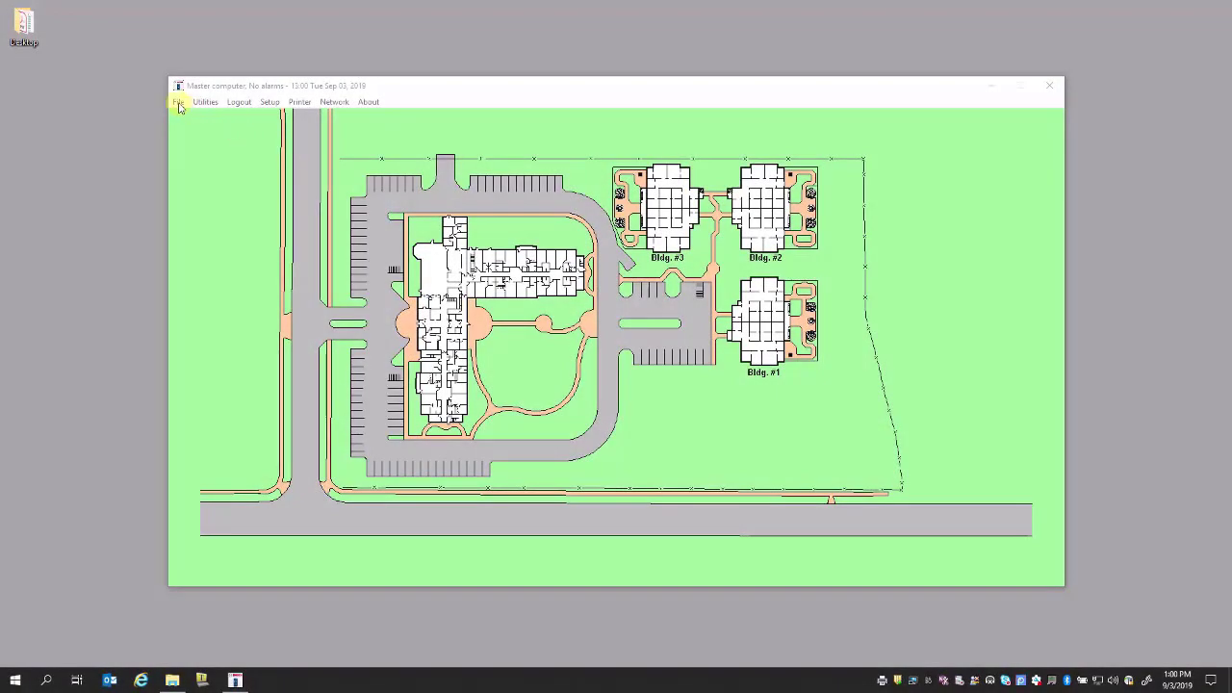
- Open the test transponder's record in the transponder database, request its deletion and decline it to keep the record
left_click(178, 102)
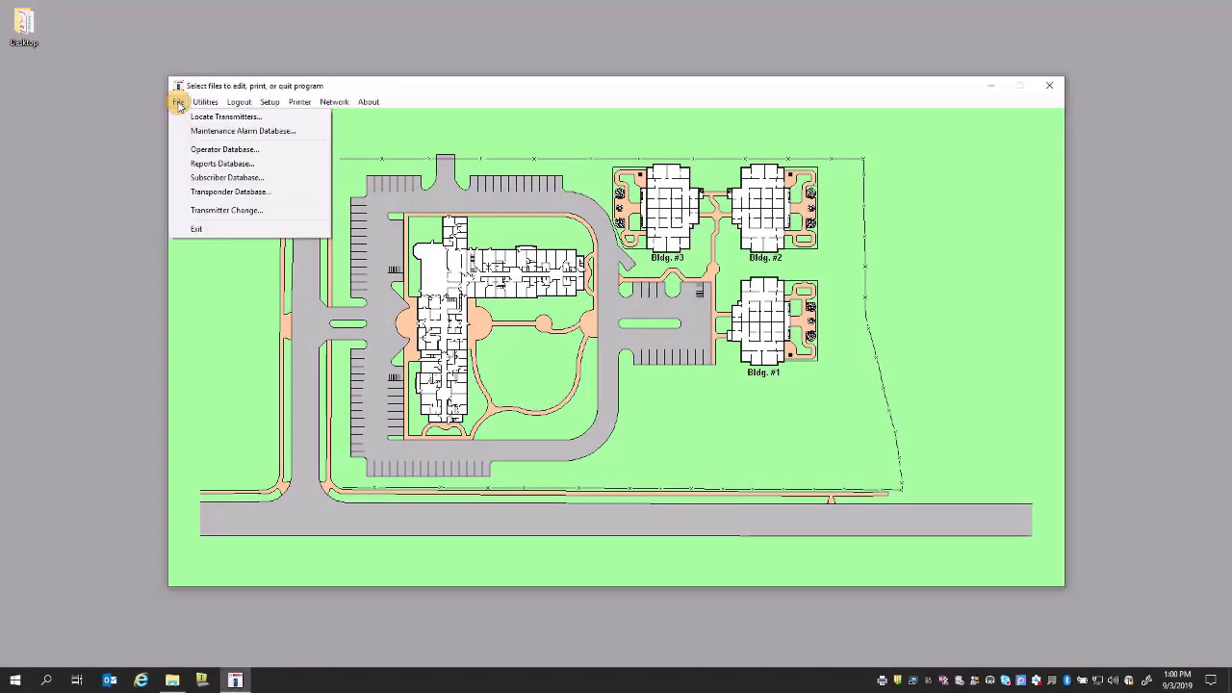
left_click(199, 193)
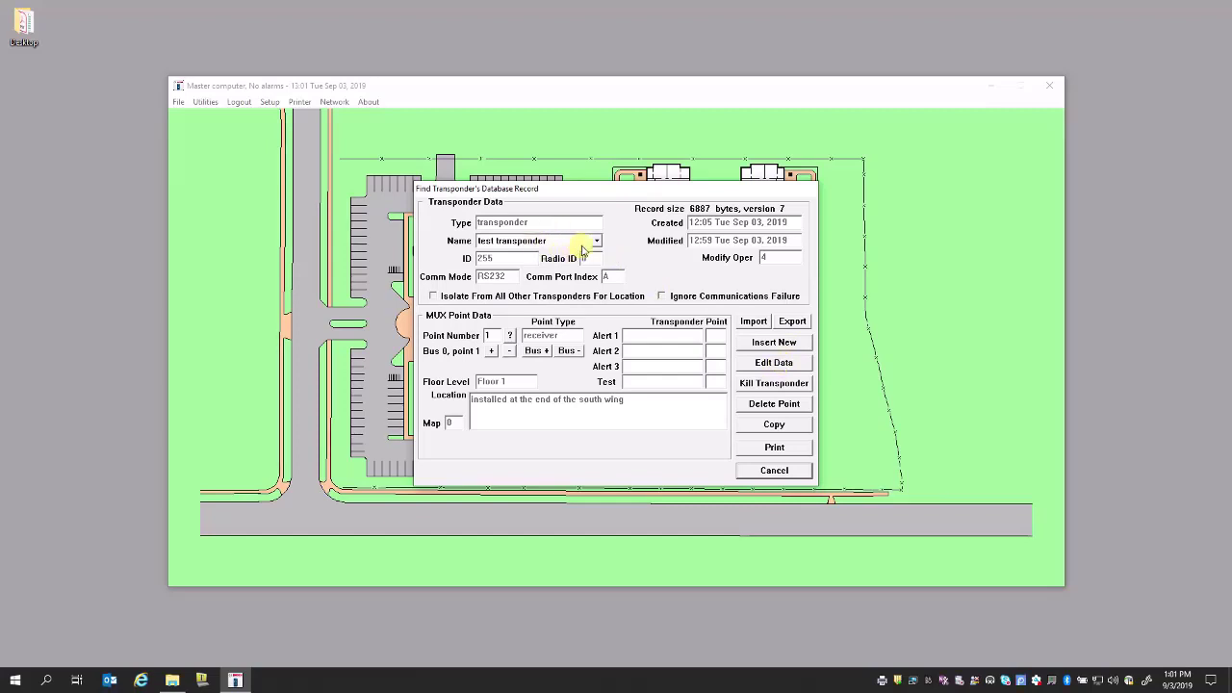
left_click(776, 384)
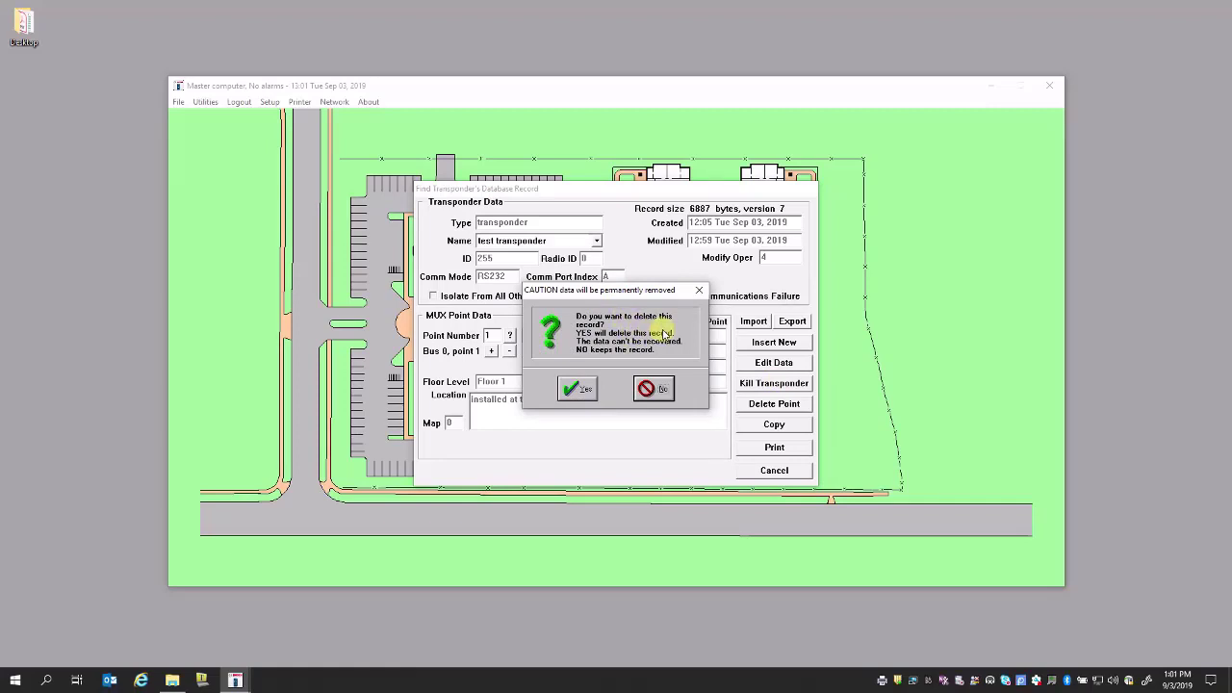
left_click(664, 388)
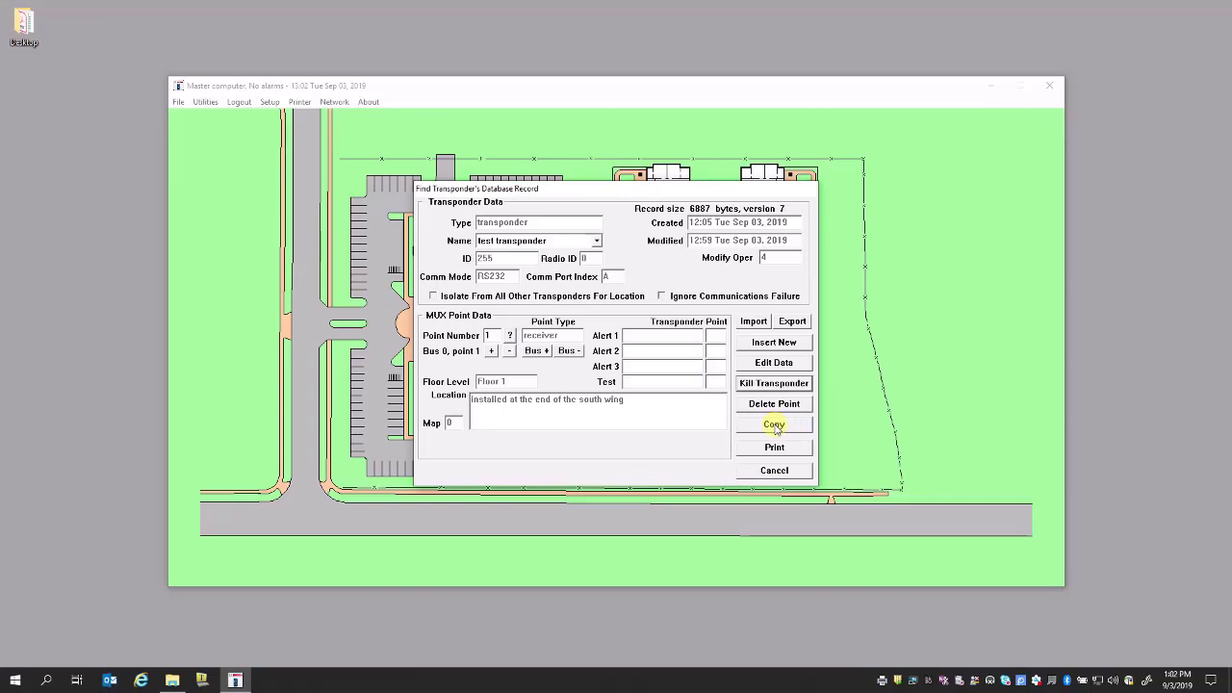
- Copy the test transponder's record, naming the copy "test transponder2" with ID 254
left_click(775, 426)
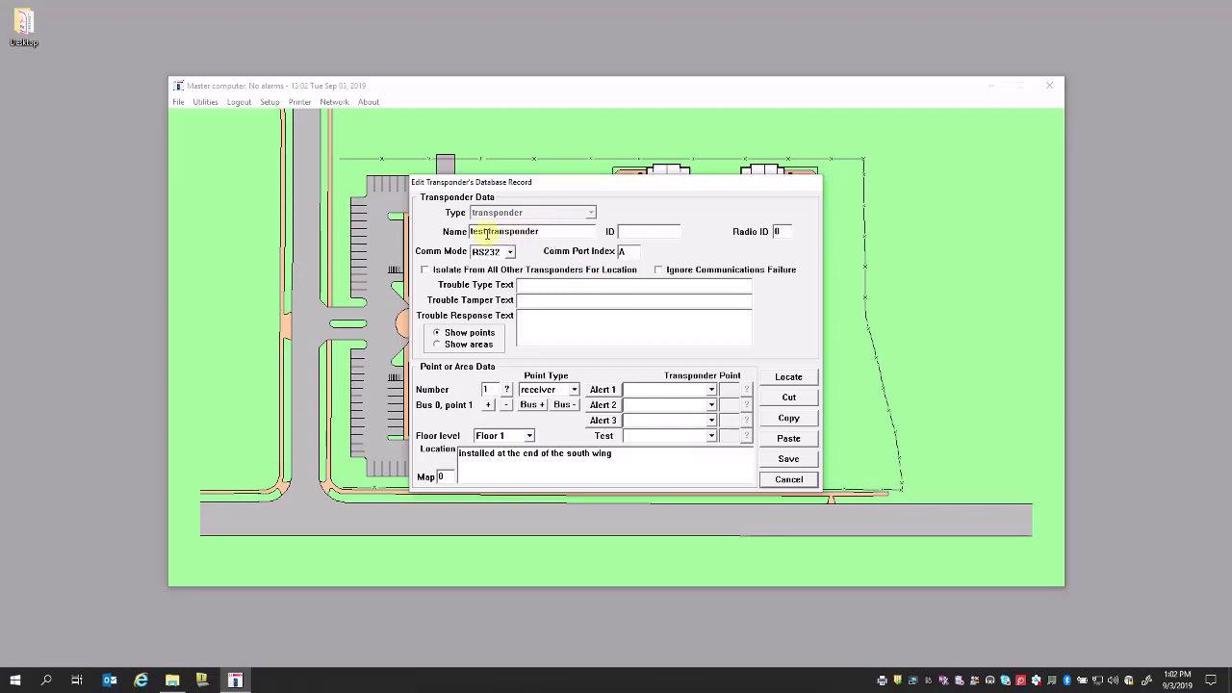
double_click(555, 227)
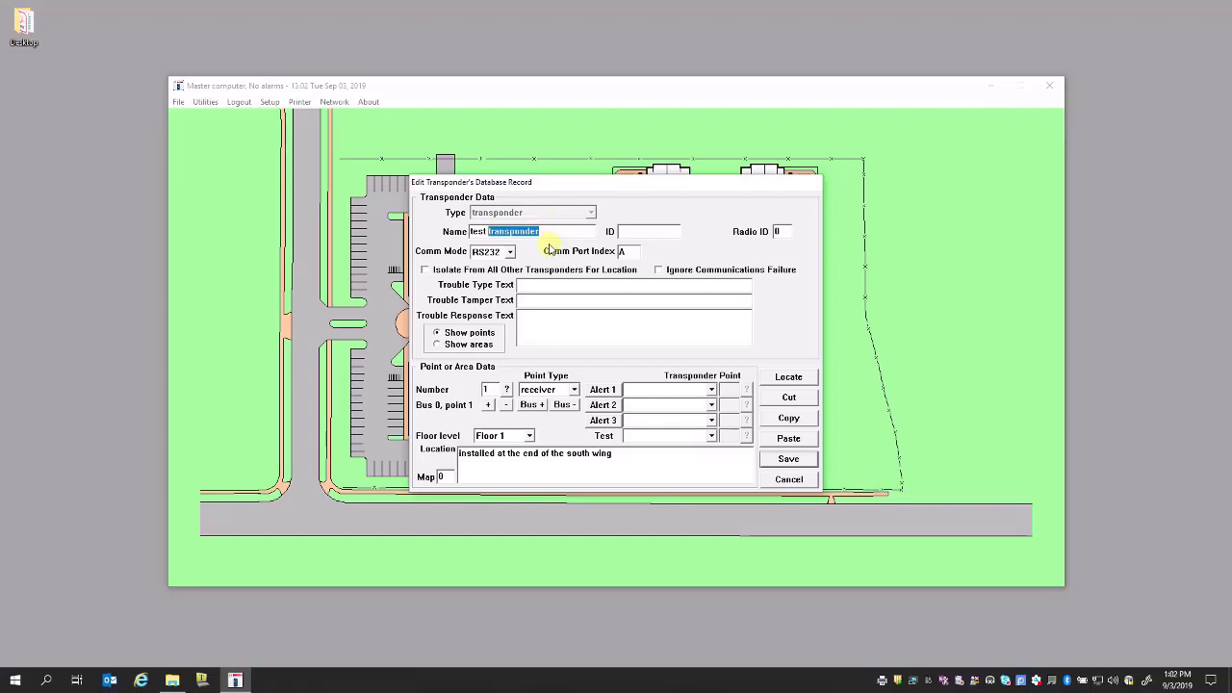
left_click(554, 231)
type("2")
left_click(651, 236)
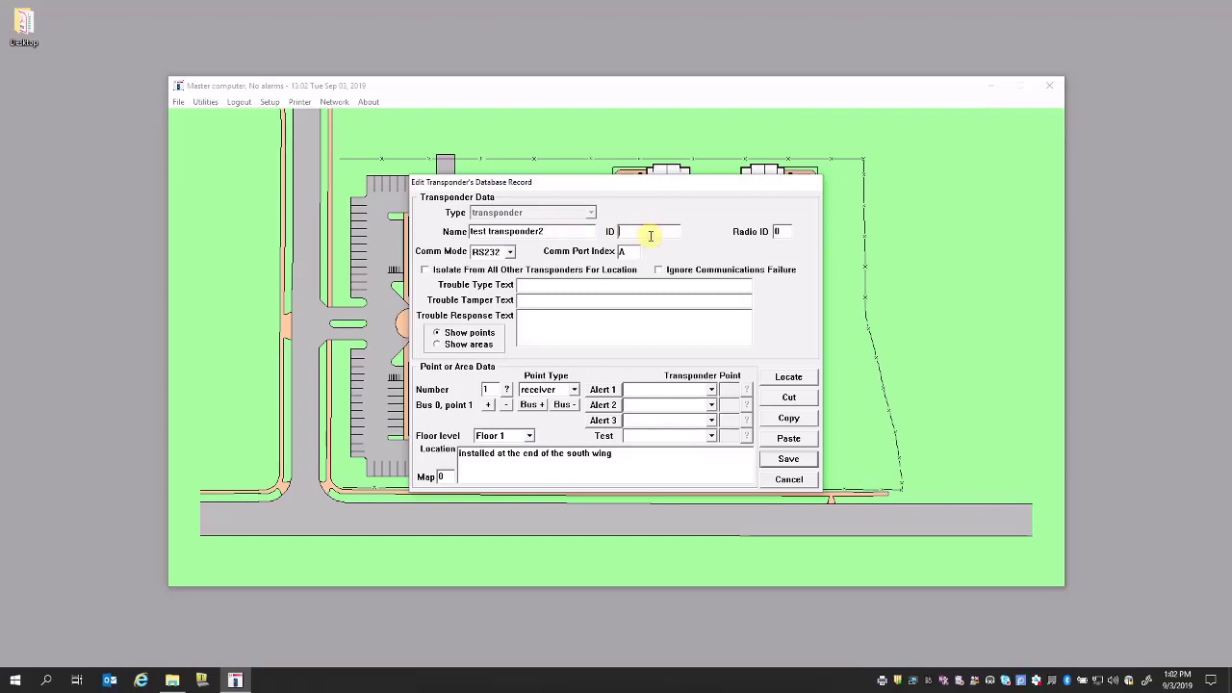
type("254")
- Go to point 0 of the copied transponder and set its floor level to Floor 2 and its map to 1
left_click(507, 404)
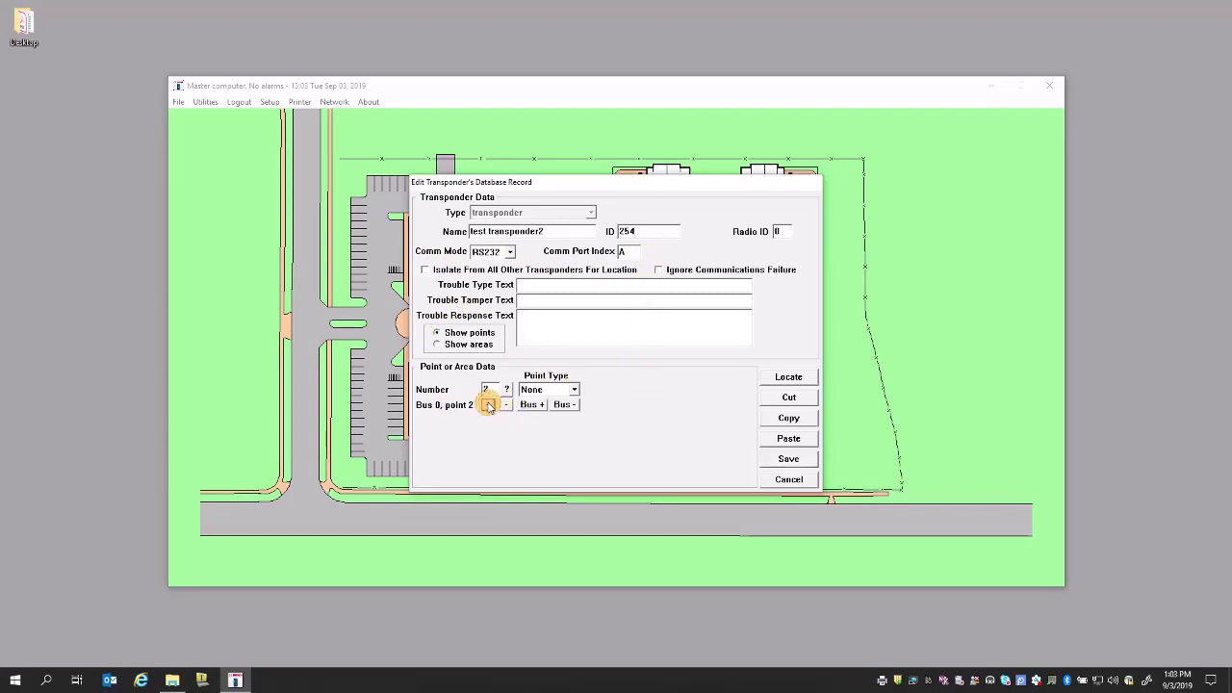
left_click(488, 404)
left_click(508, 404)
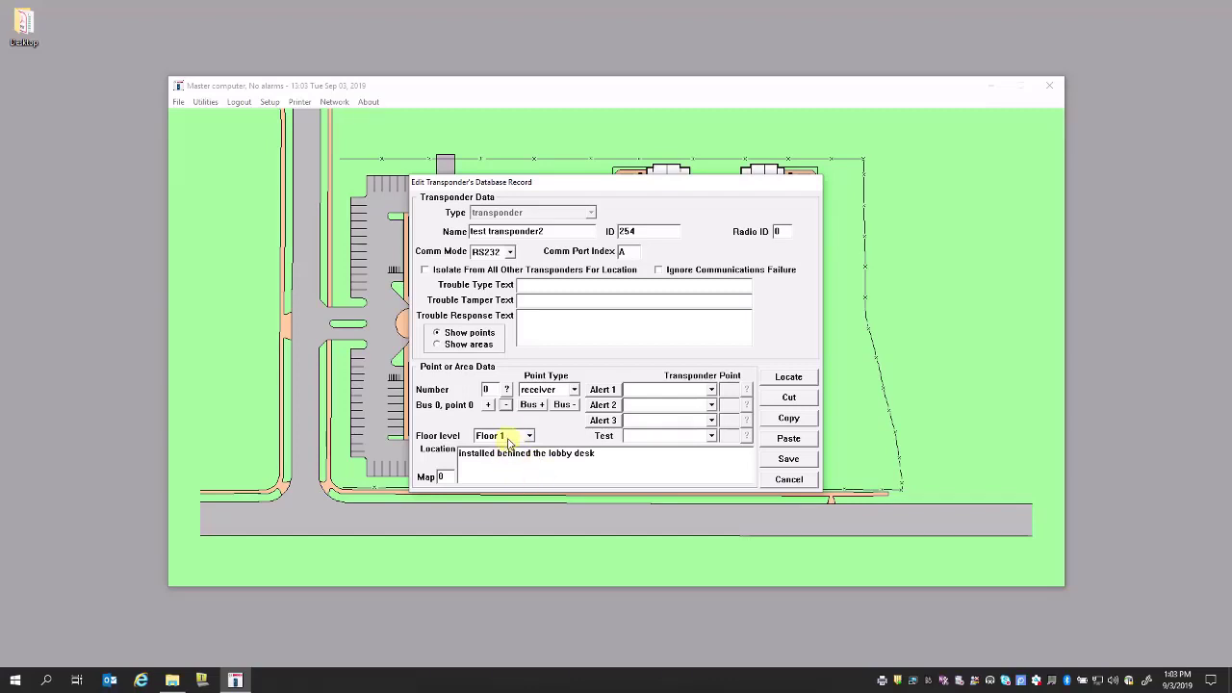
left_click(513, 439)
left_click(514, 460)
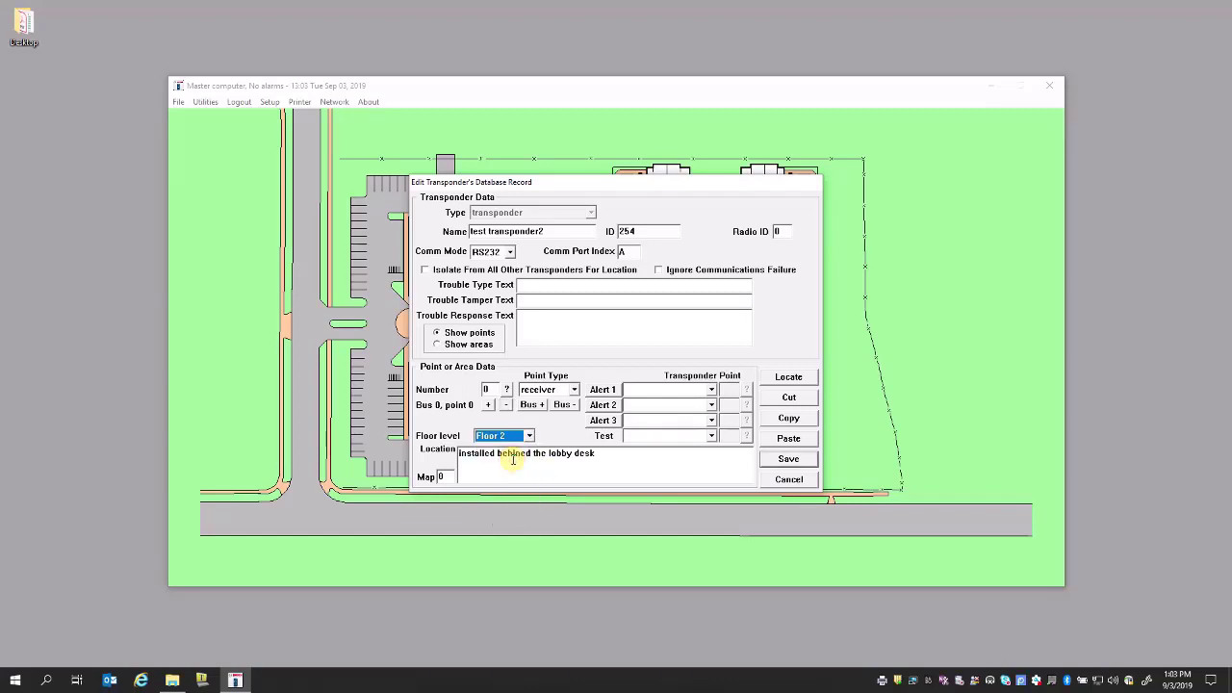
double_click(449, 476)
type("1")
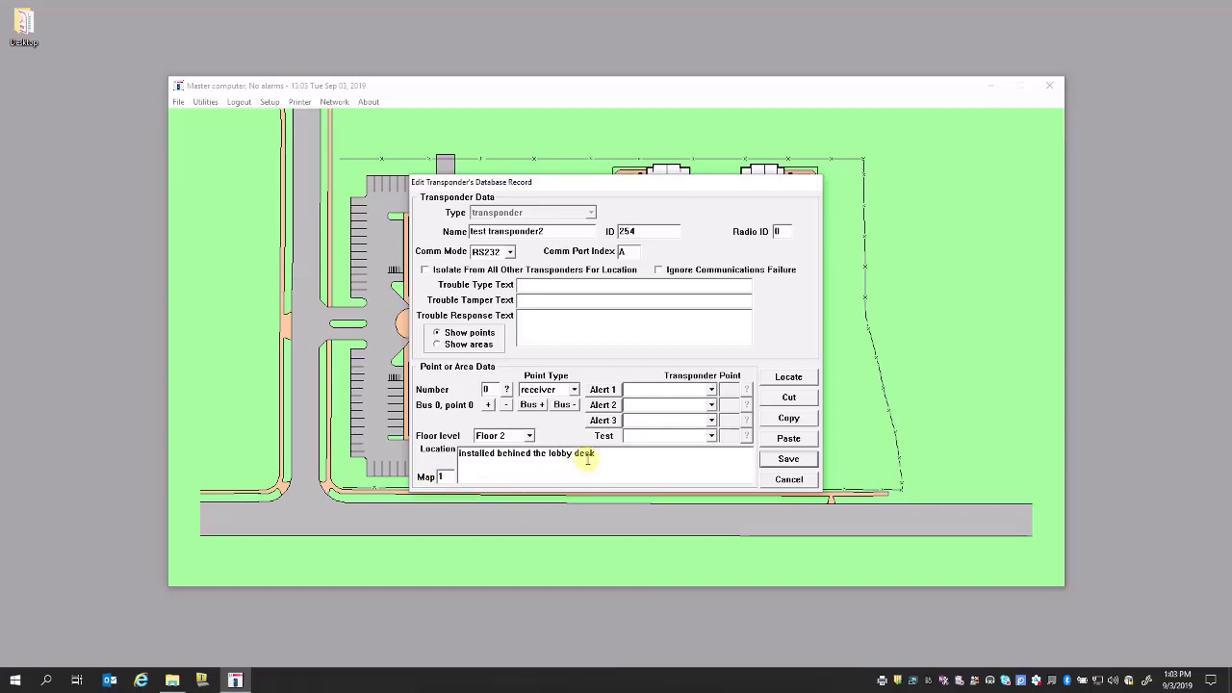
- Change the location text of point 0 to "installed top of the wing"
left_click_drag(597, 451, 600, 430)
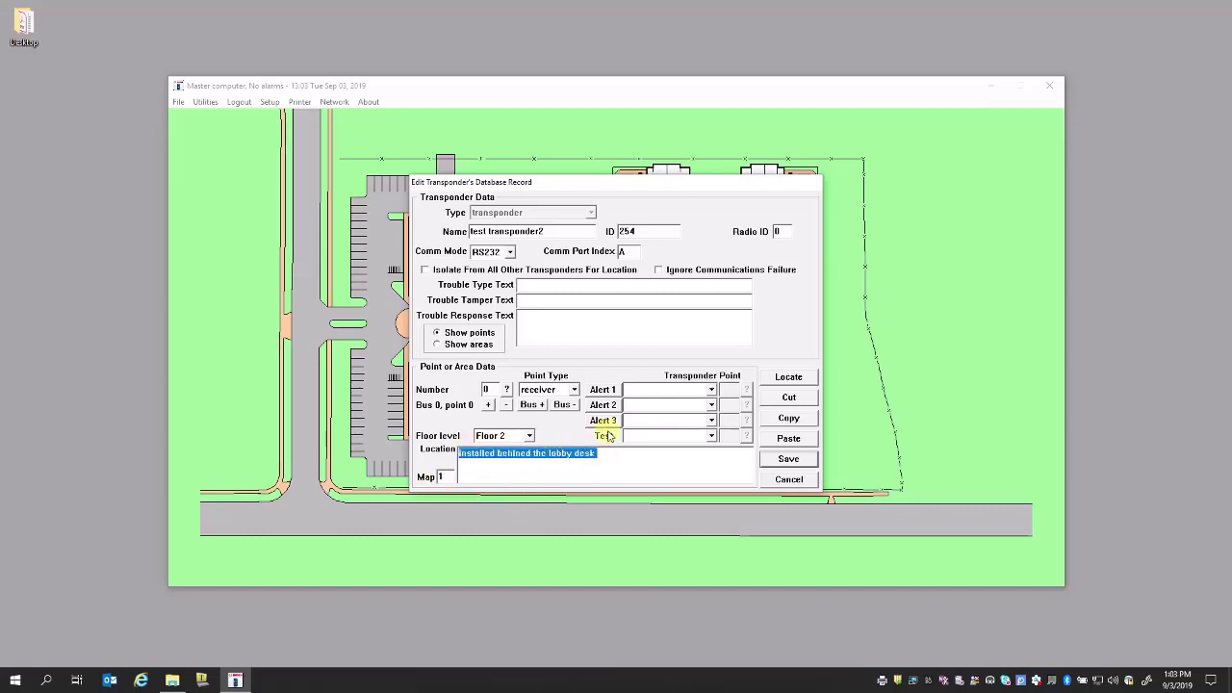
key("End")
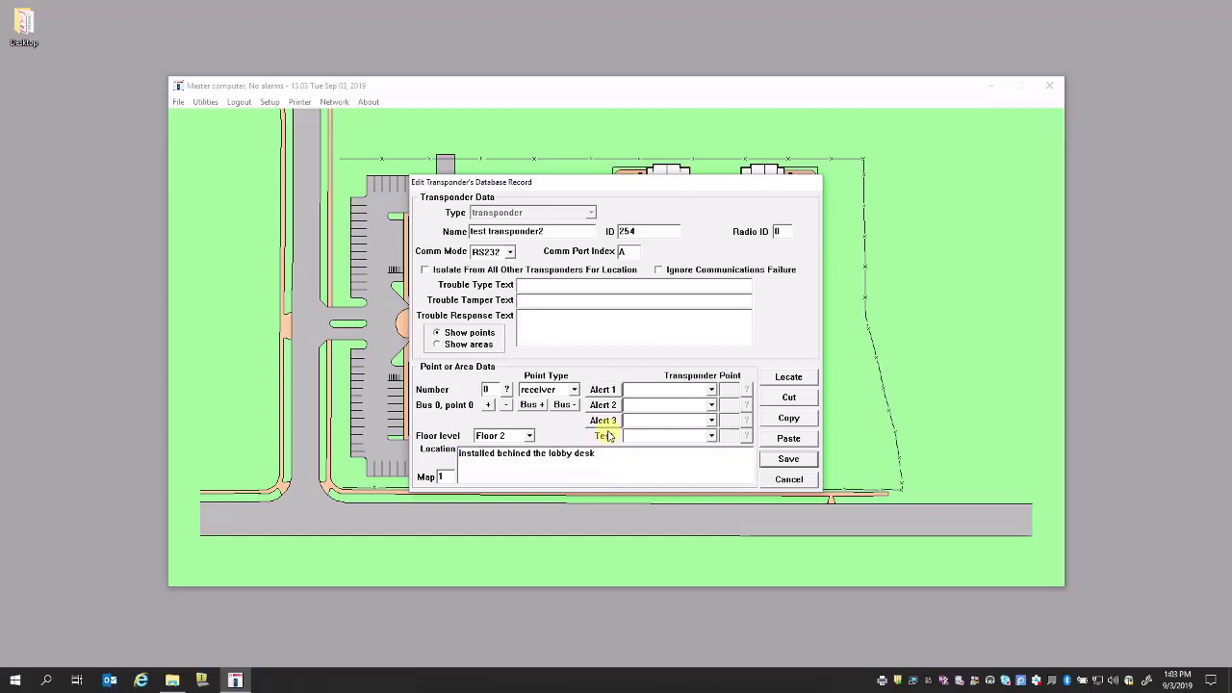
key("BackSpace")
key("BackSpace")
key("BackSpace")
key("BackSpace")
key("BackSpace")
key("BackSpace")
key("BackSpace")
key("BackSpace")
key("BackSpace")
key("BackSpace")
key("BackSpace")
key("BackSpace")
key("BackSpace")
key("BackSpace")
key("BackSpace")
key("BackSpace")
key("BackSpace")
key("BackSpace")
key("BackSpace")
key("BackSpace")
type("top of the wing")
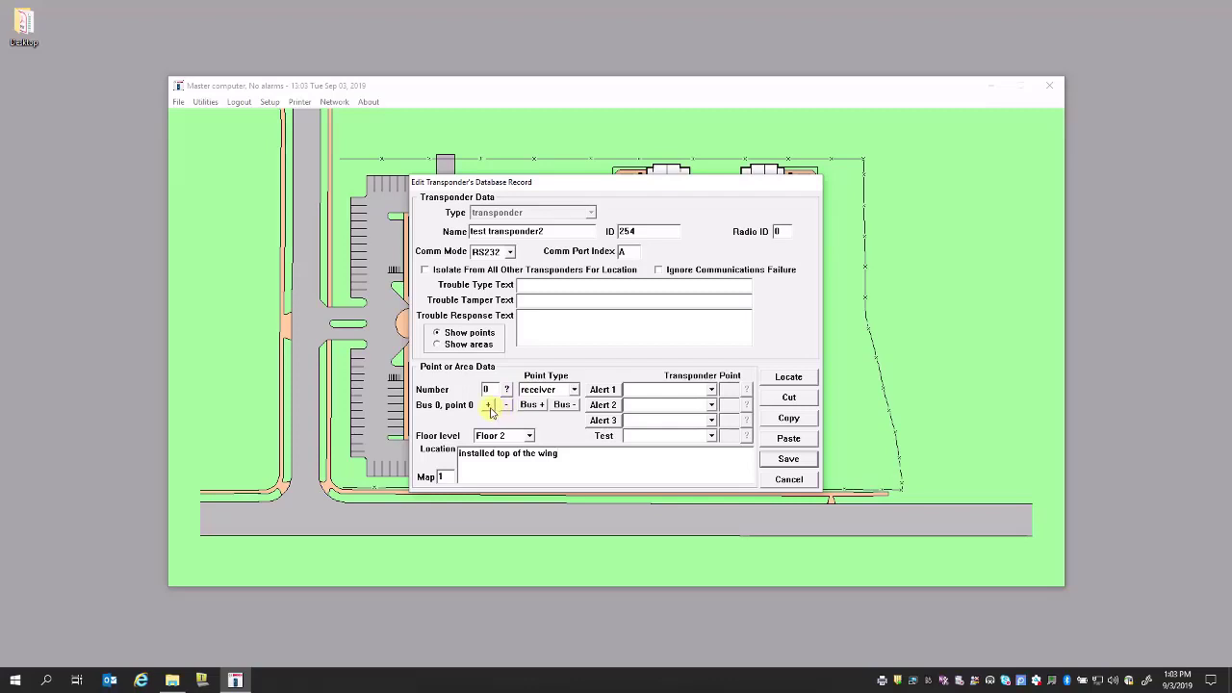
- Go to point 1 of the copied transponder and set its floor level to Floor 2 and its map to 1
left_click(488, 405)
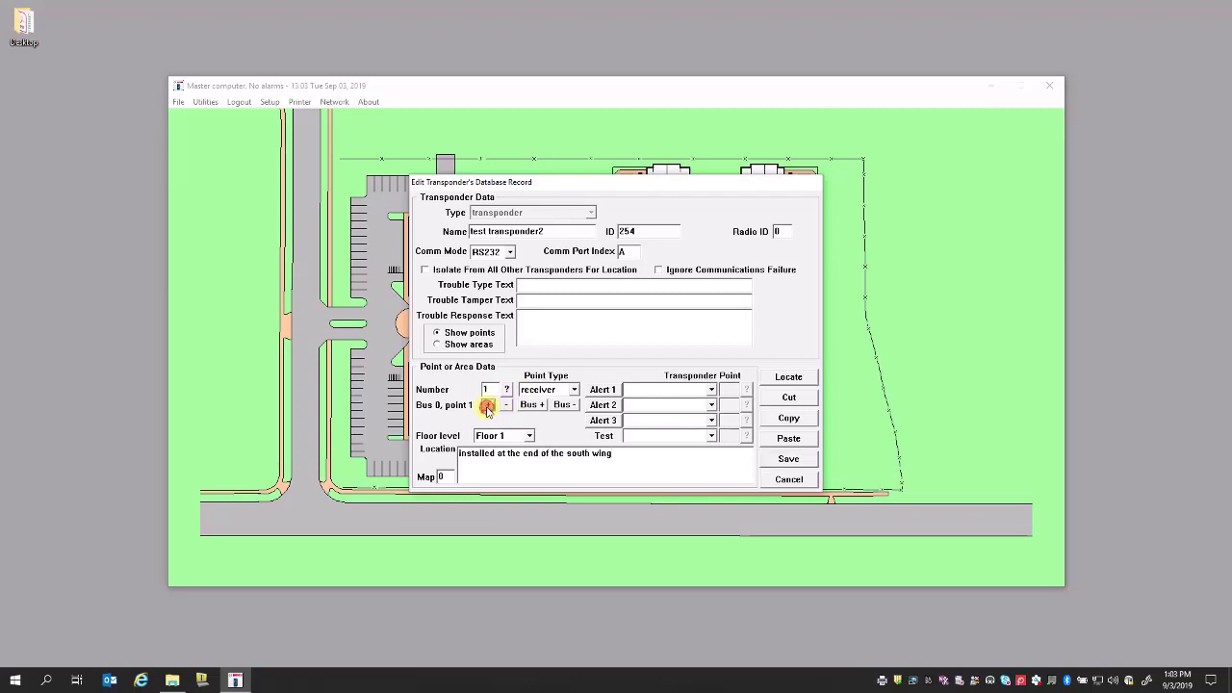
left_click(528, 435)
left_click(521, 461)
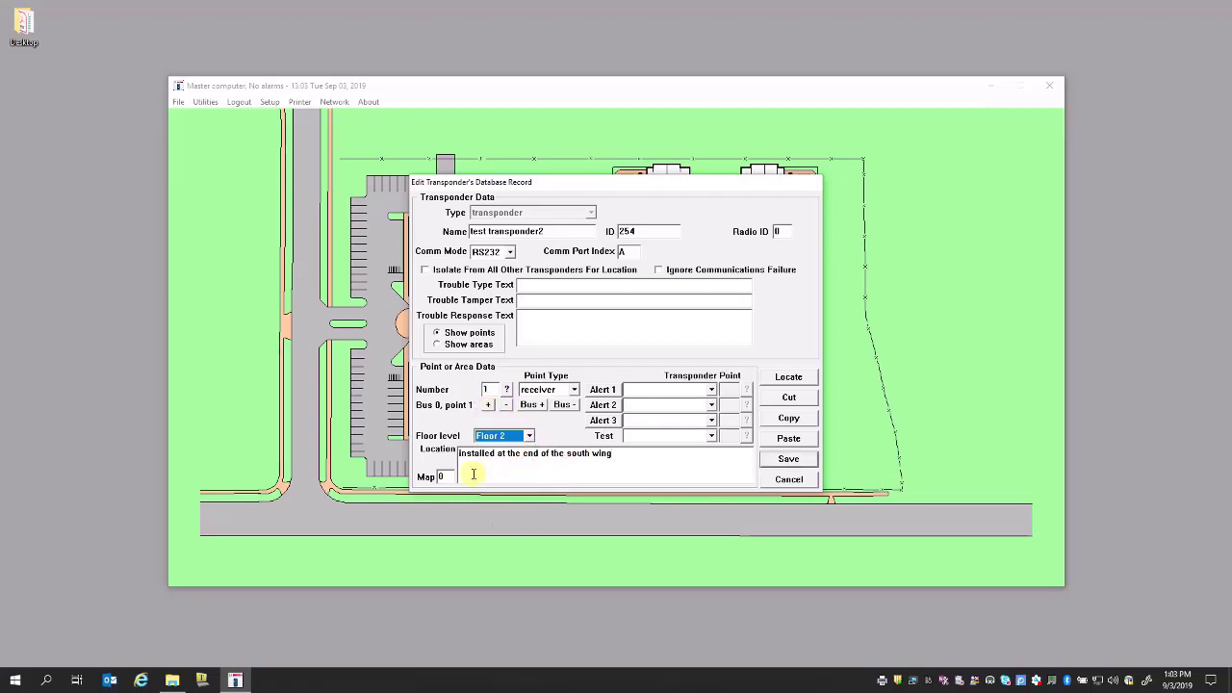
left_click(441, 476)
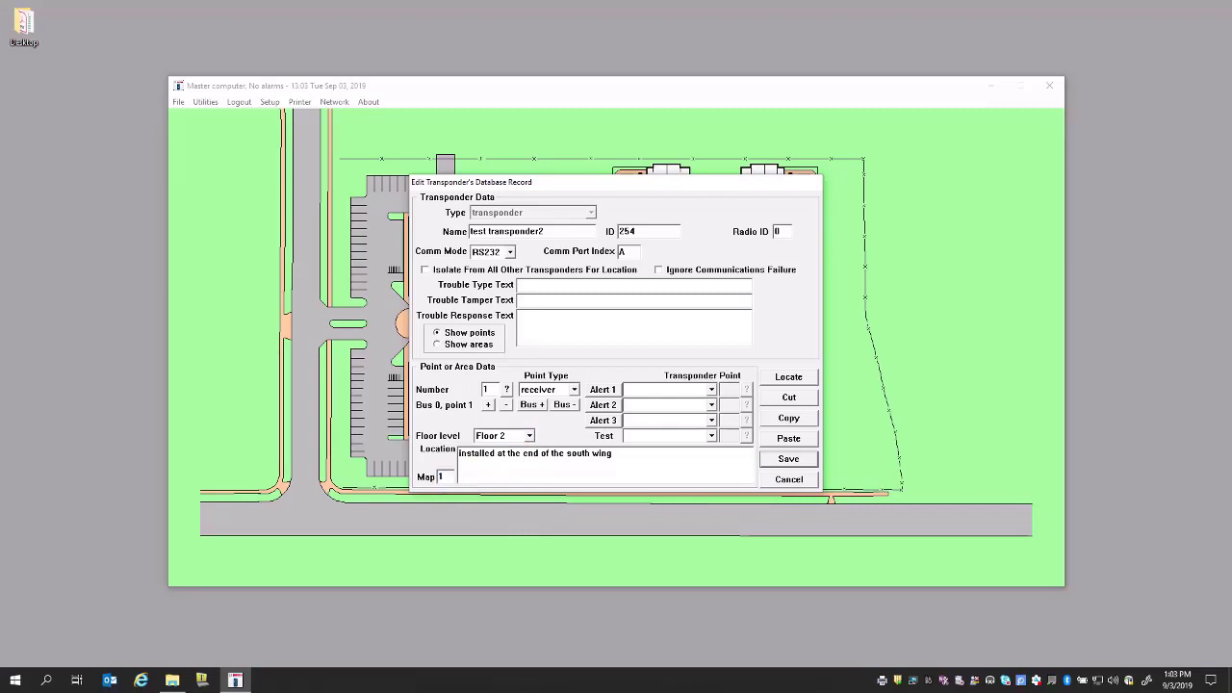
type("1")
- Append "second floor" to point 1's location text and locate the point at the south end of the building on the 2nd Floor map
left_click(621, 457)
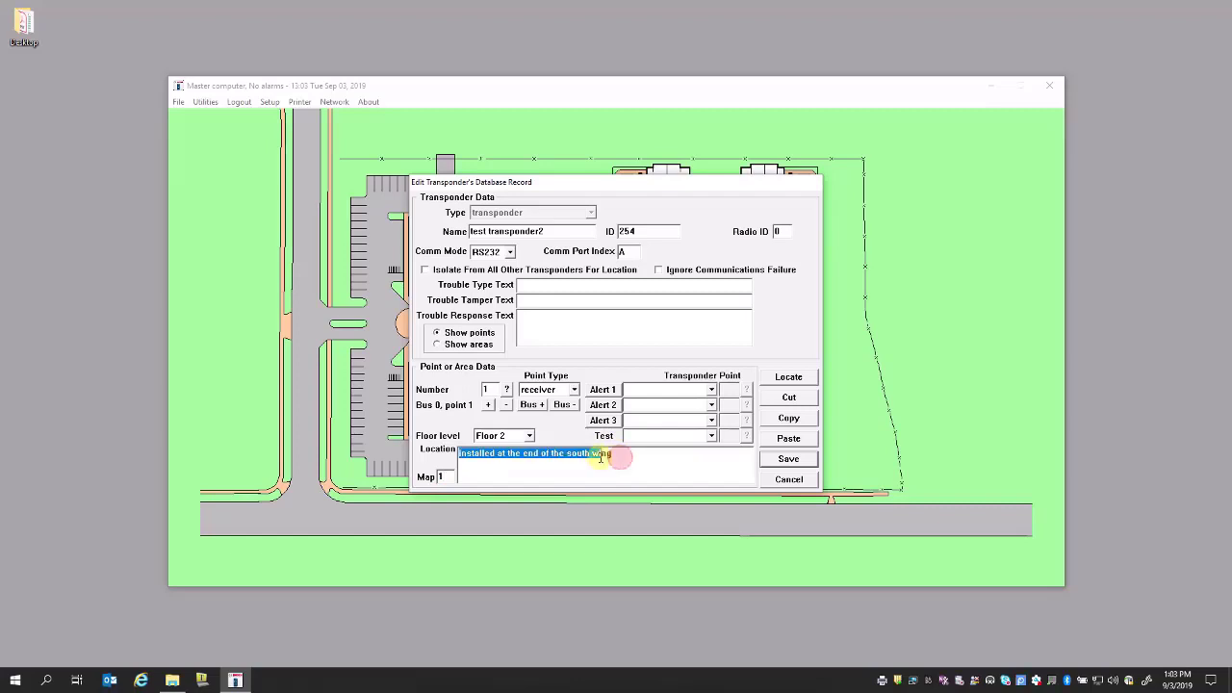
left_click(624, 453)
mouse_move(625, 451)
left_mouse_down()
mouse_move(539, 456)
mouse_move(597, 472)
mouse_move(610, 462)
left_mouse_up()
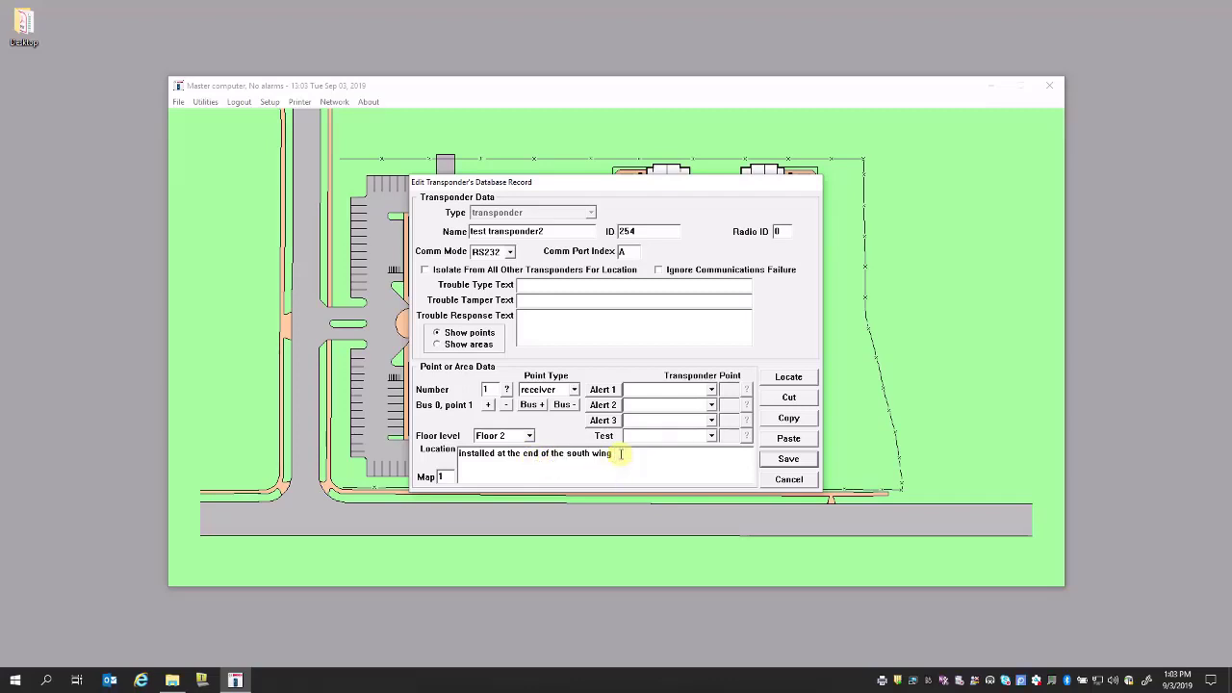
type("second floor")
left_click(787, 375)
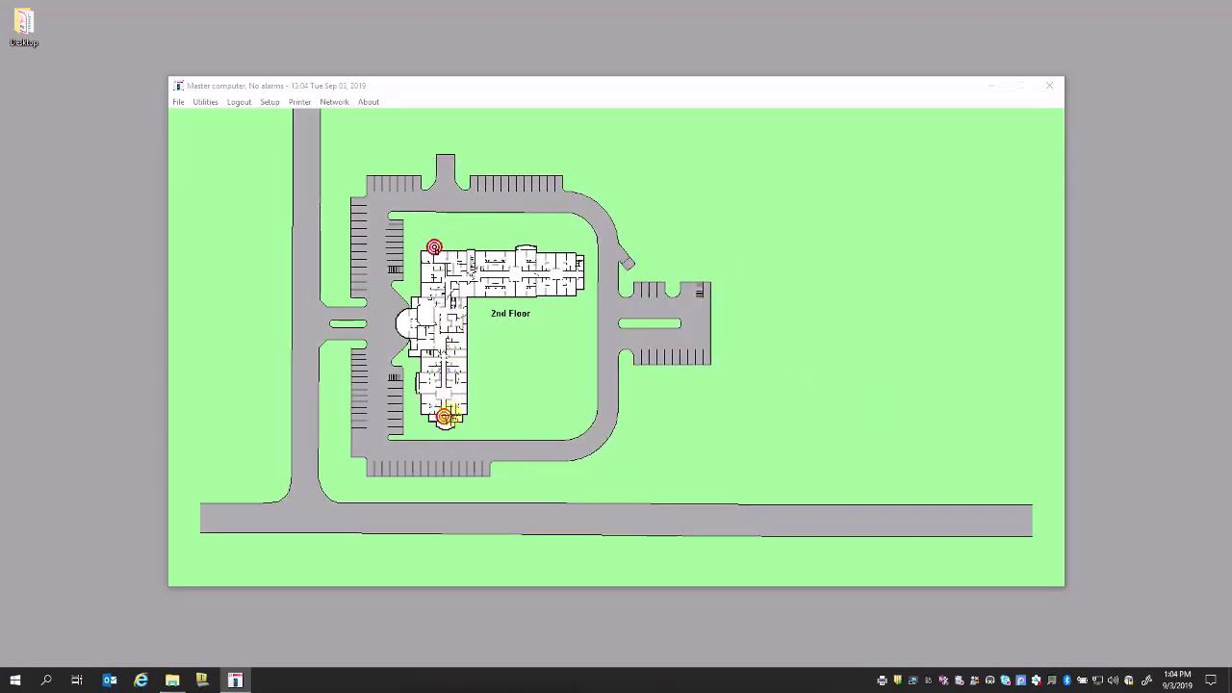
double_click(445, 415)
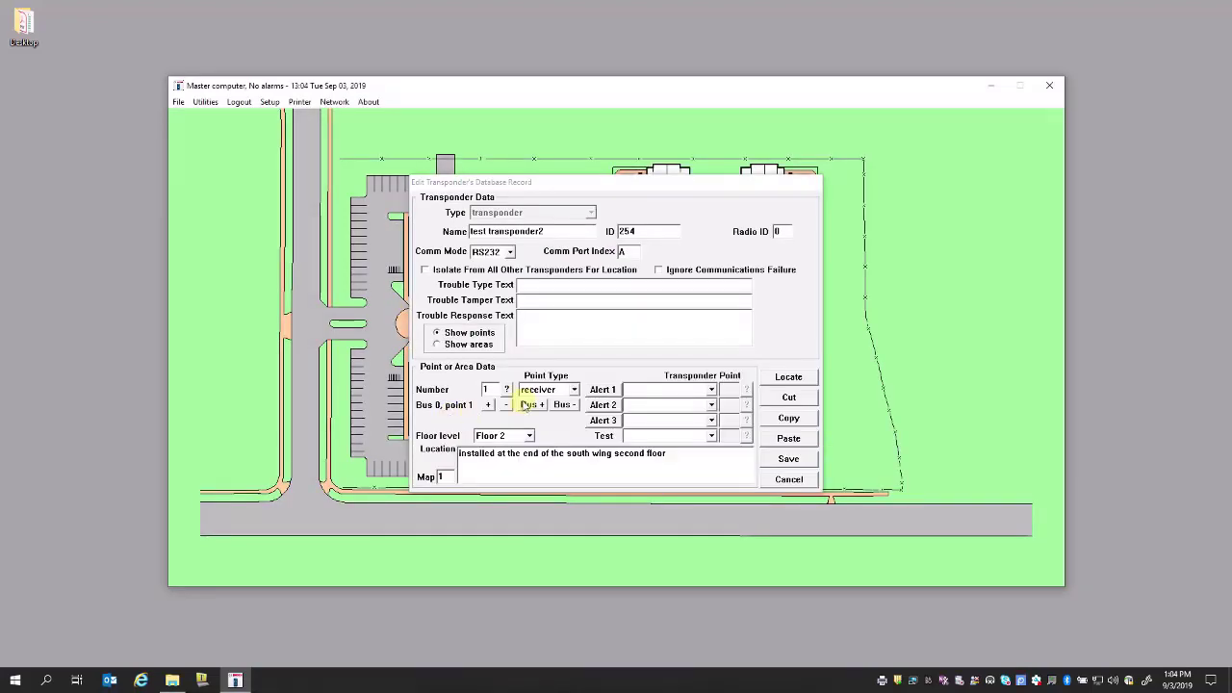
- Switch to the copied transponder's areas, view area 0 on the map, and set its floor to Floor 2 and its map to 1
left_click(445, 344)
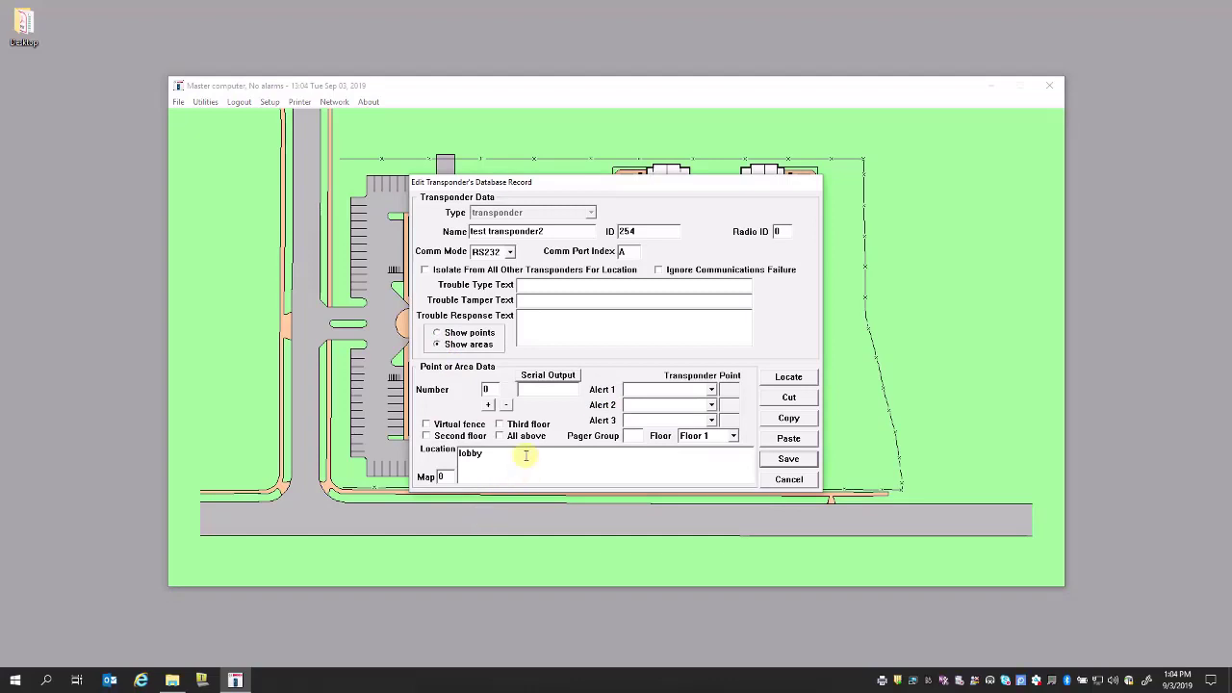
left_click(788, 376)
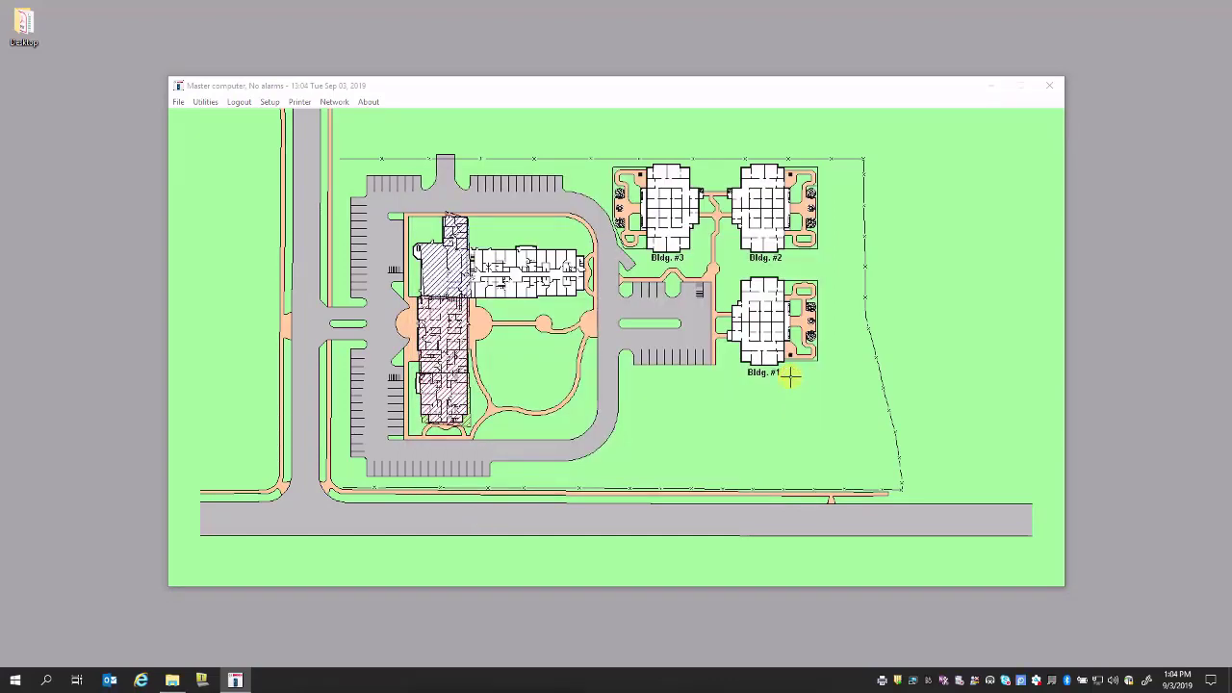
left_click(789, 378)
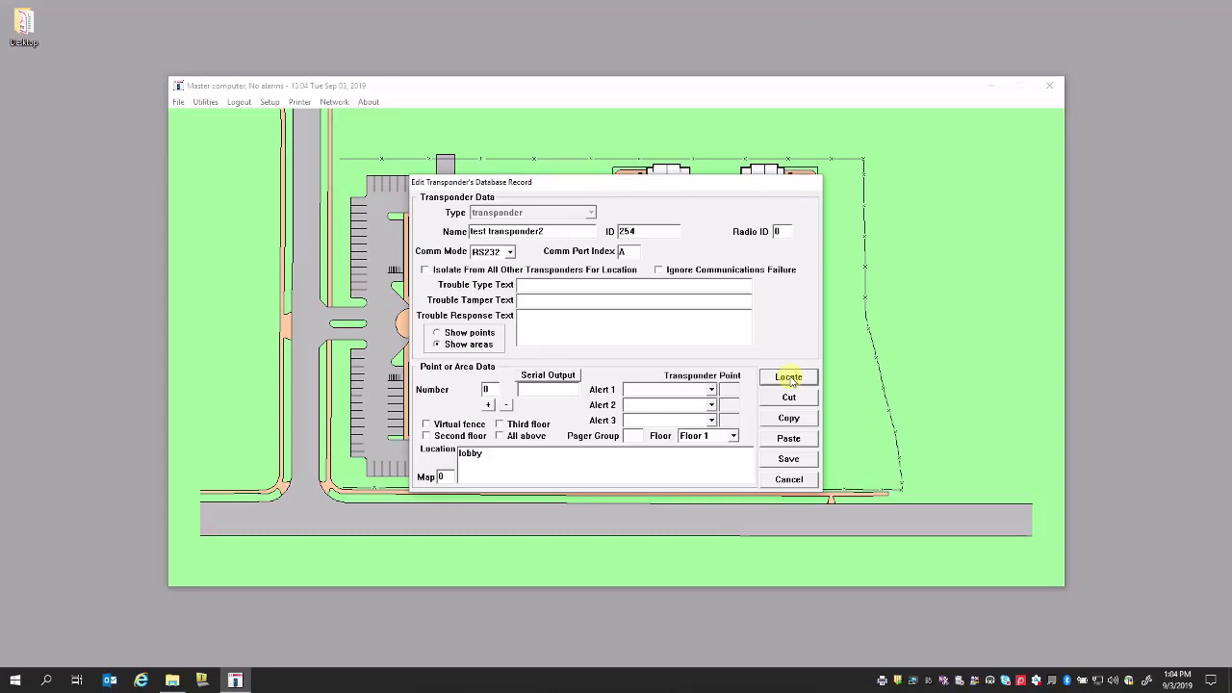
left_click(730, 437)
left_click(707, 459)
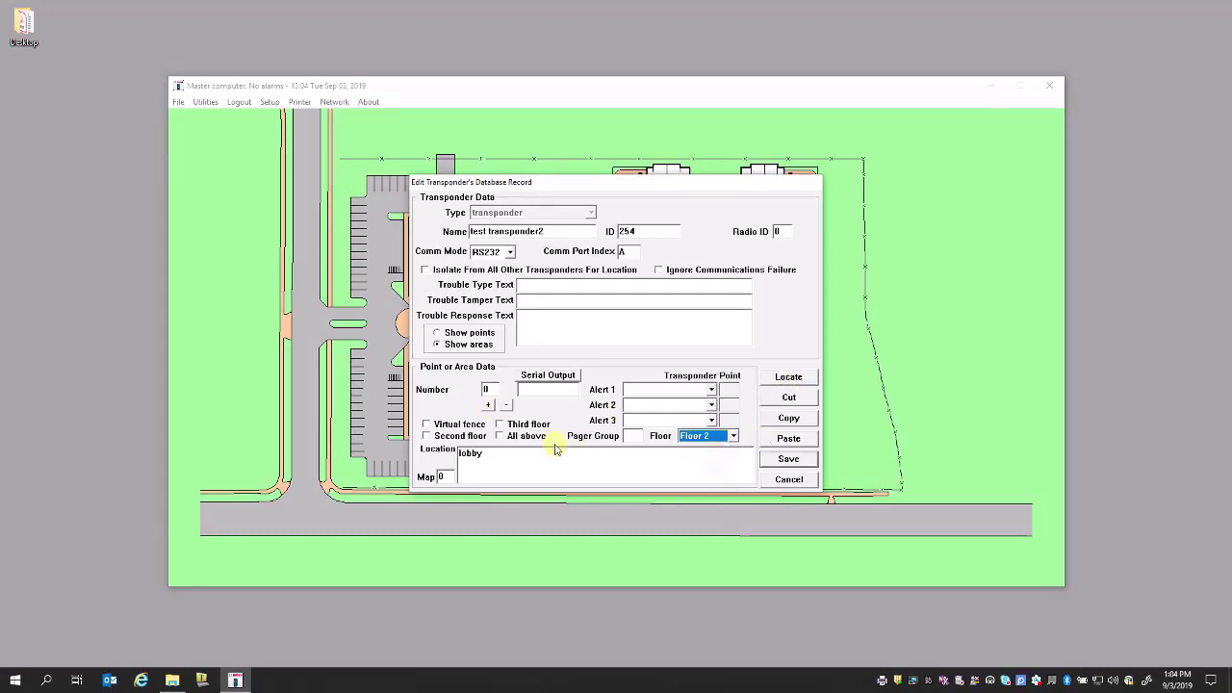
double_click(441, 477)
type("1")
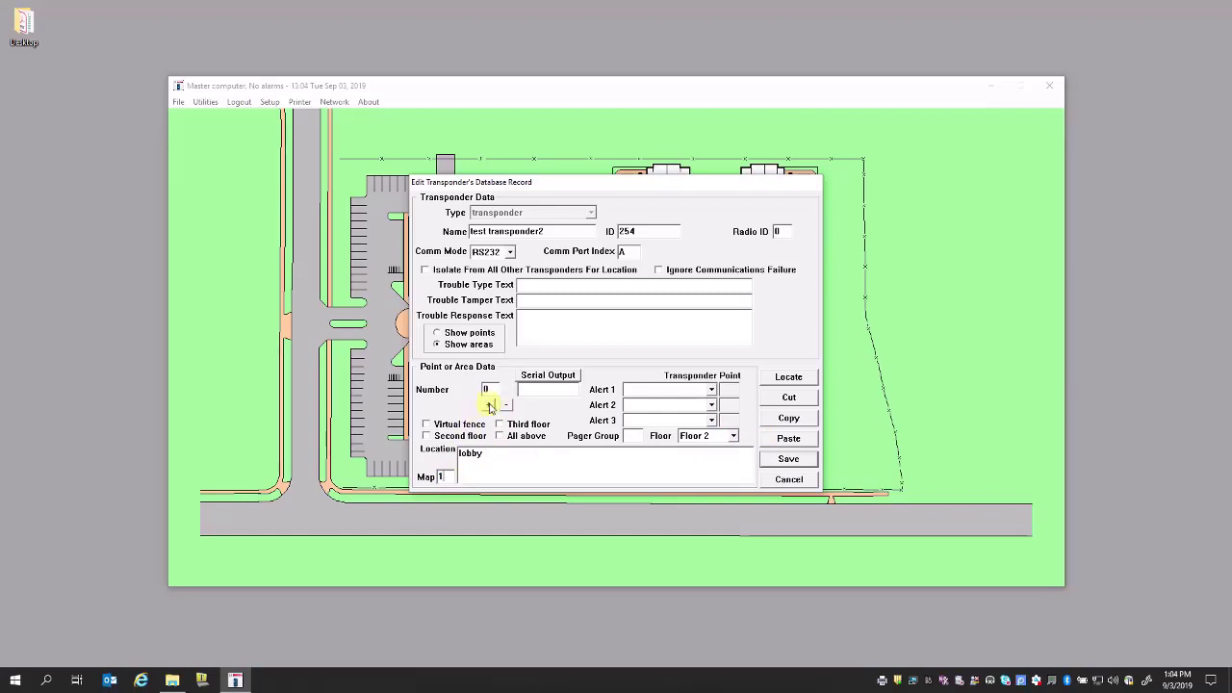
- Go to area 1, the middle of the south wing hall, and set its map to 1 and its floor to Floor 1
left_click(489, 406)
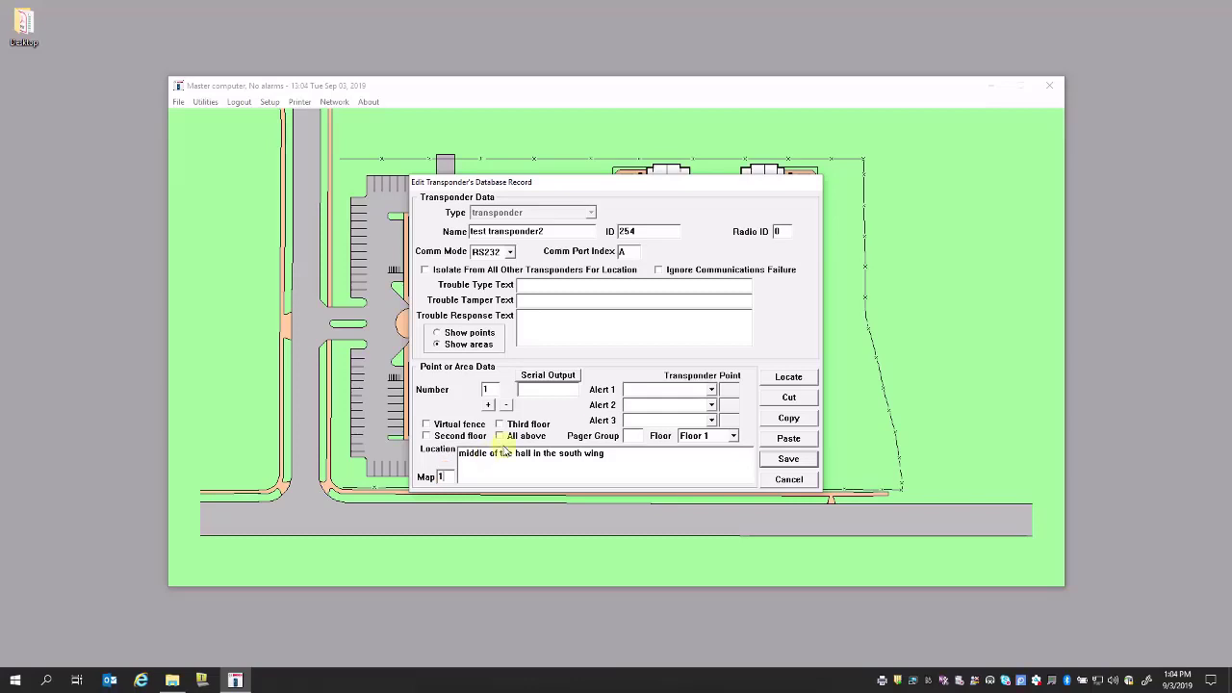
left_click(693, 436)
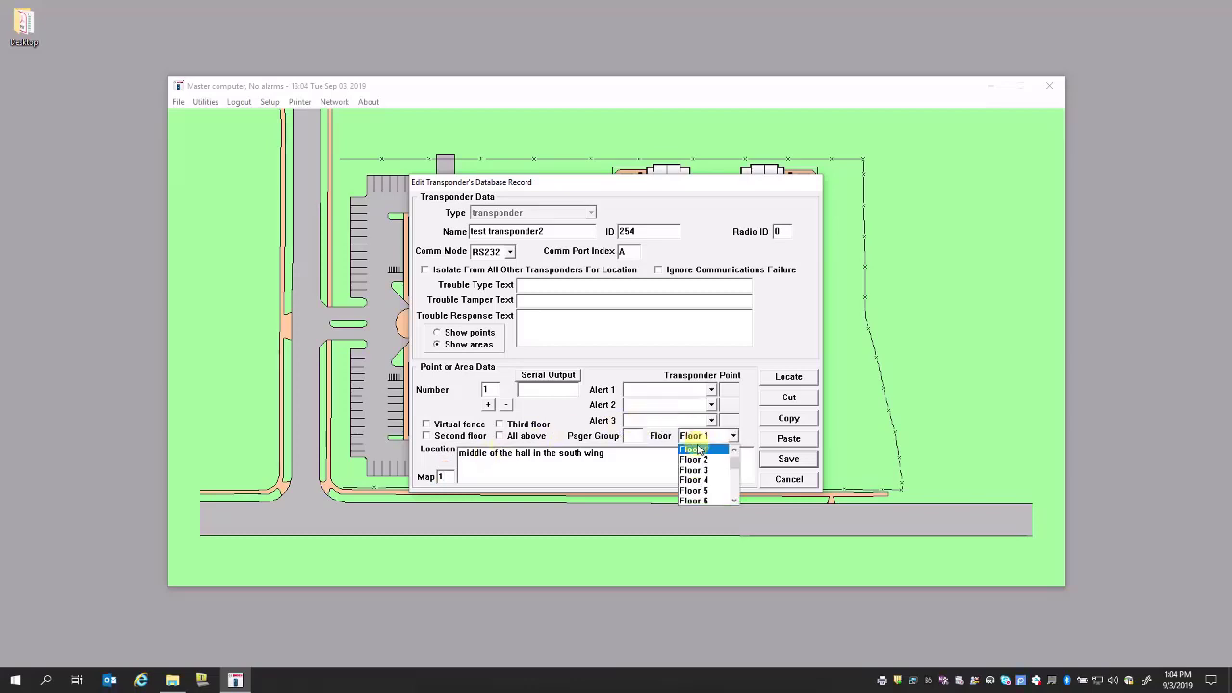
left_click(698, 449)
- Go to area 2, set its map to 1 and its floor to Floor 2, and view the area outlines on the 2nd Floor map
left_click(487, 404)
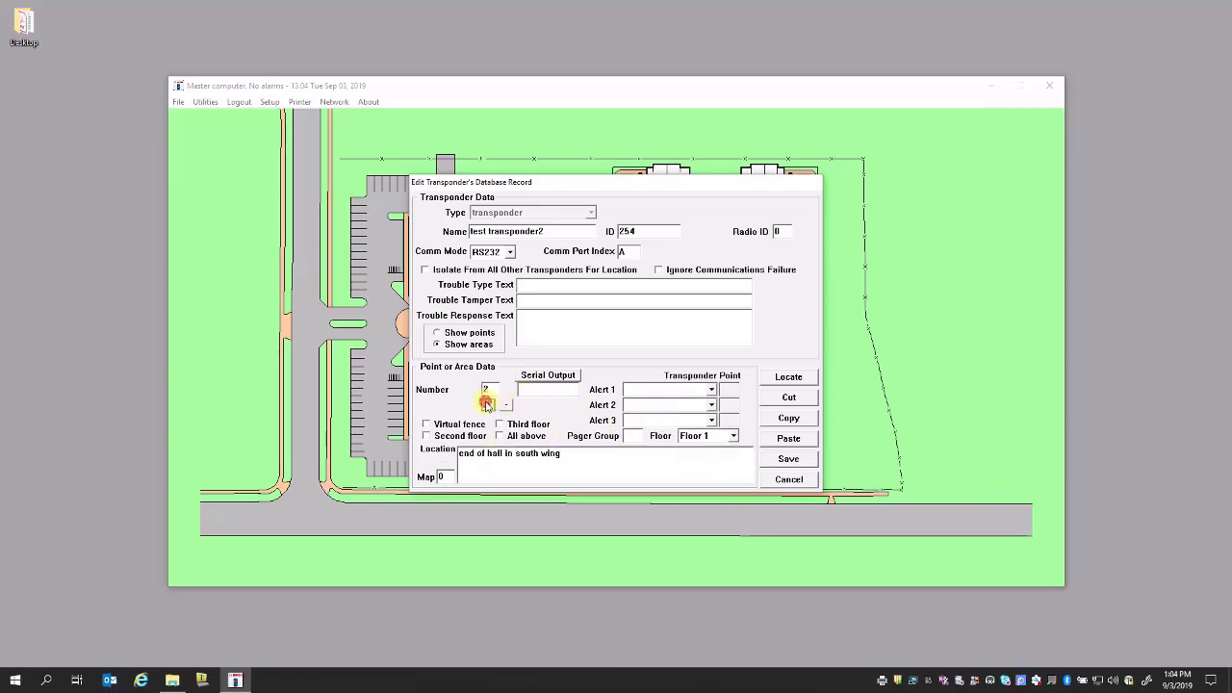
double_click(441, 476)
type("1")
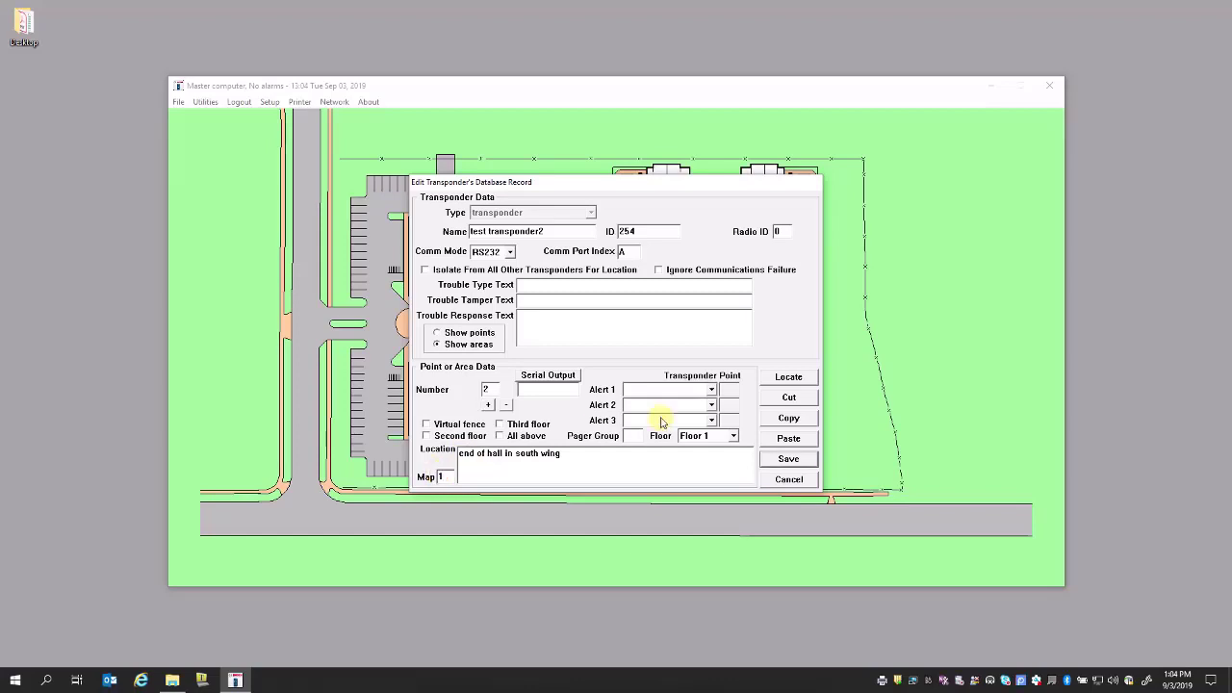
left_click(690, 436)
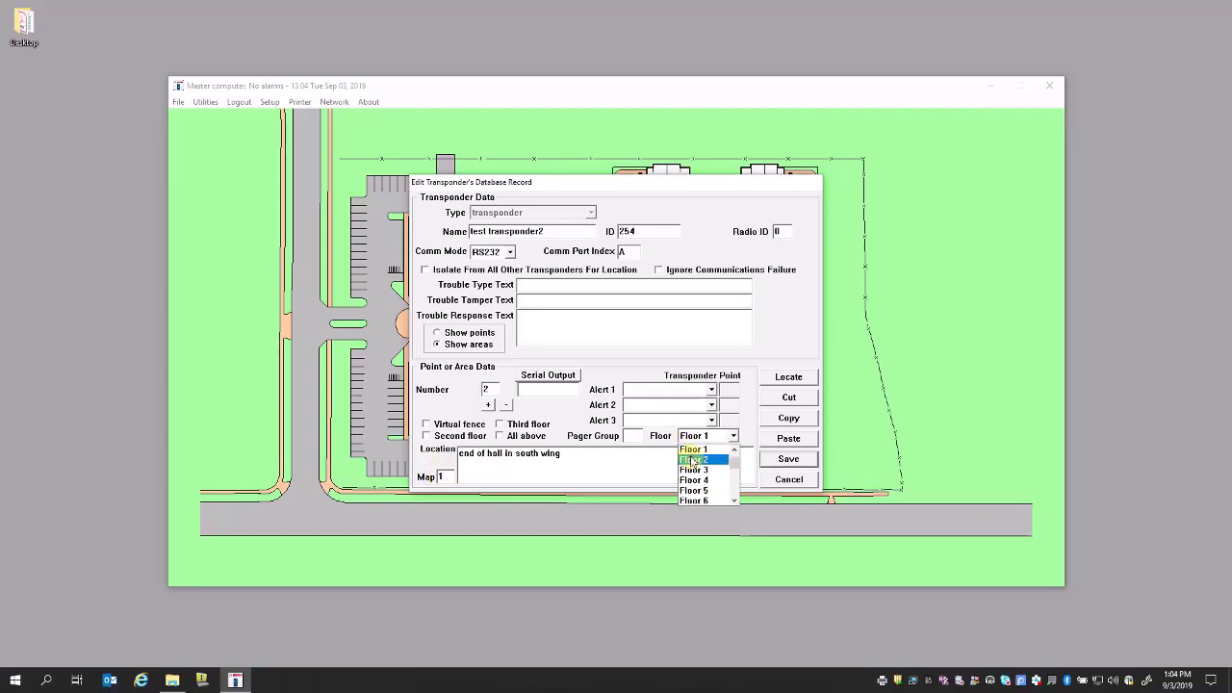
left_click(693, 460)
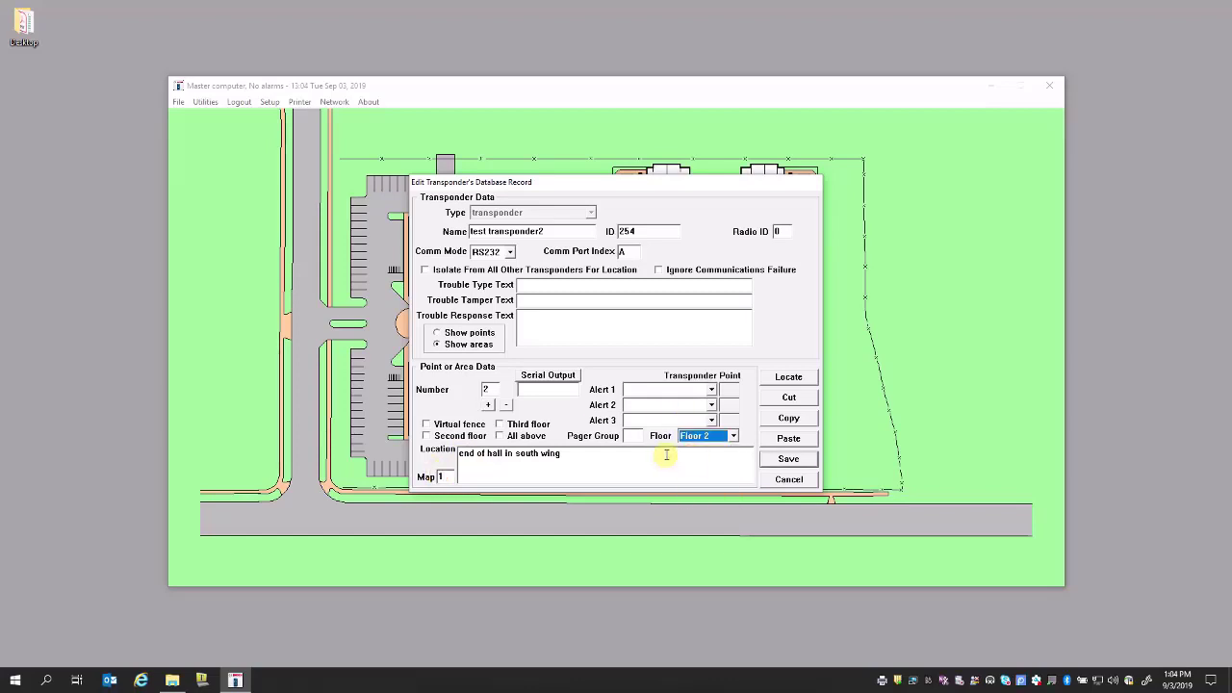
left_click(798, 380)
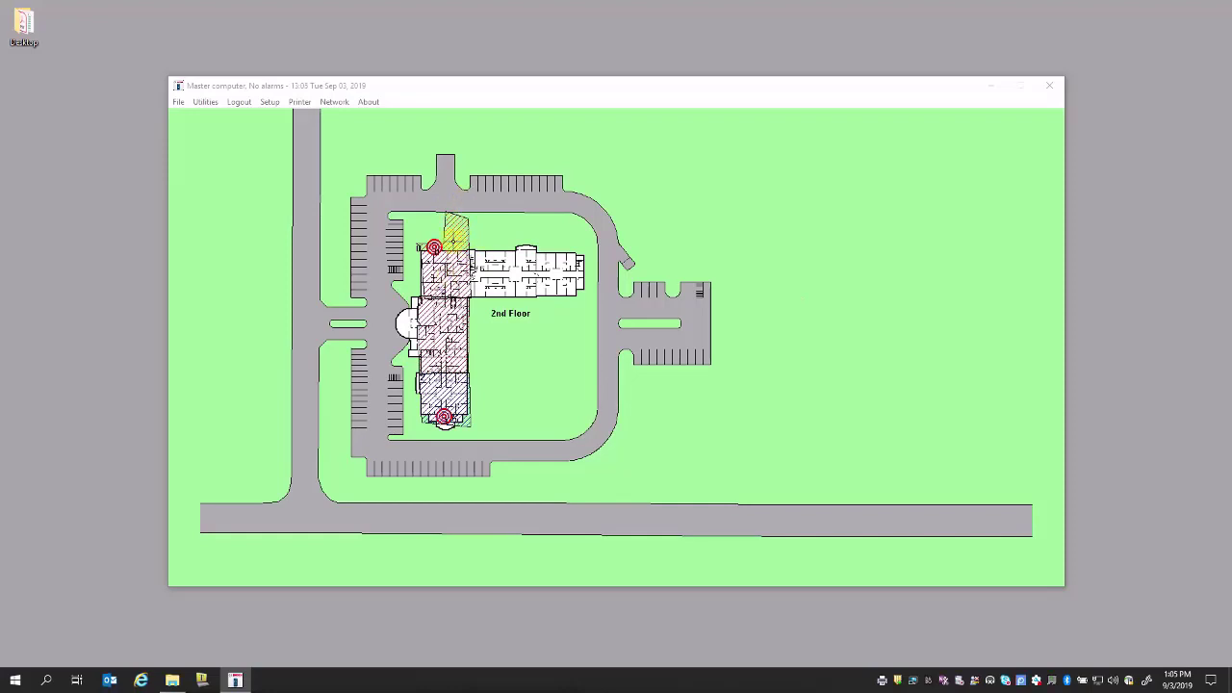
double_click(453, 242)
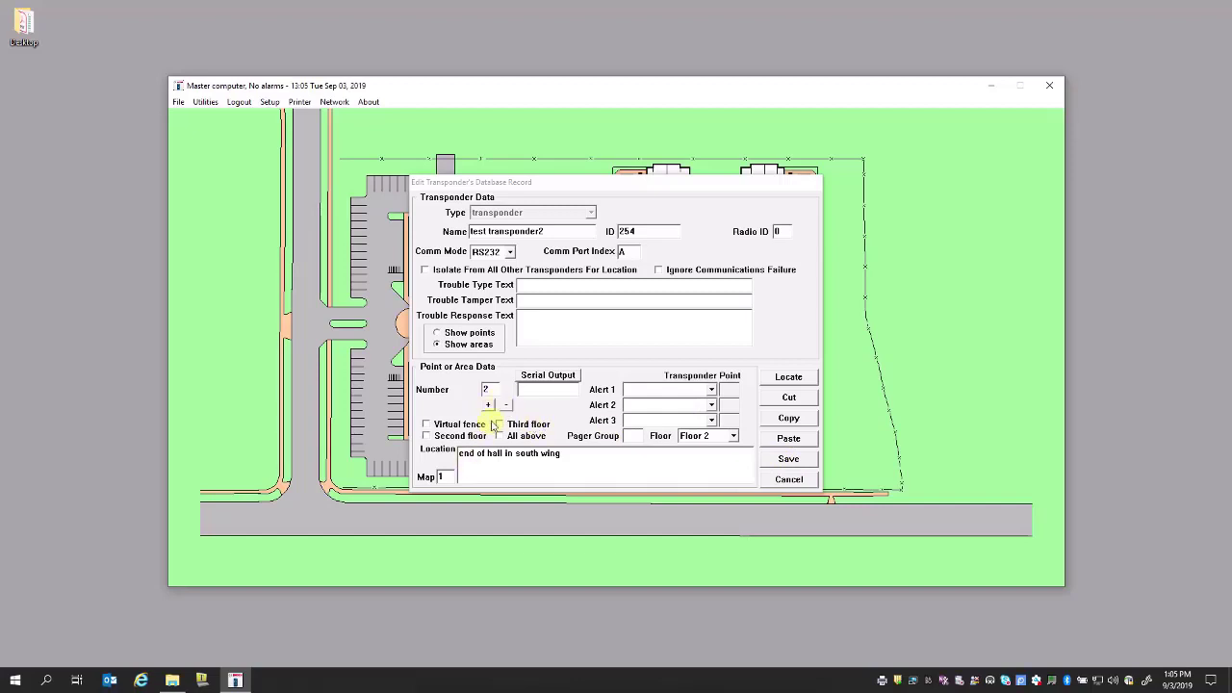
- Return to area 0 and replace its location text with "end of wing second floor"
left_click(506, 405)
left_click(506, 405)
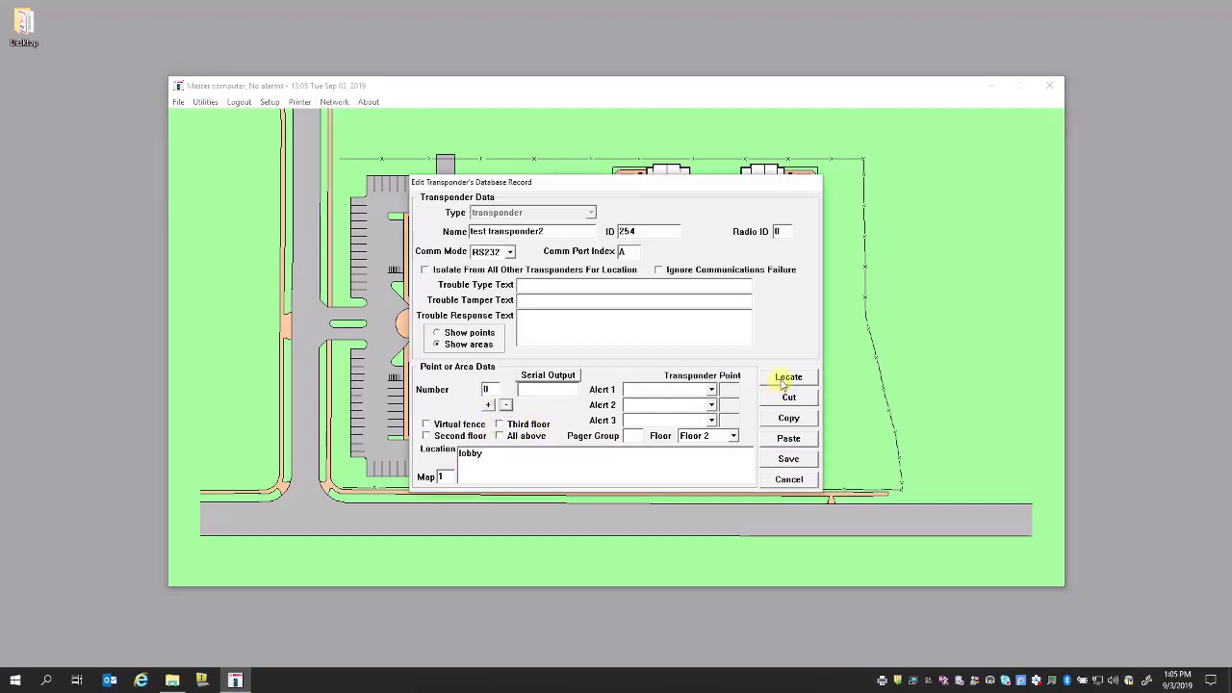
double_click(509, 453)
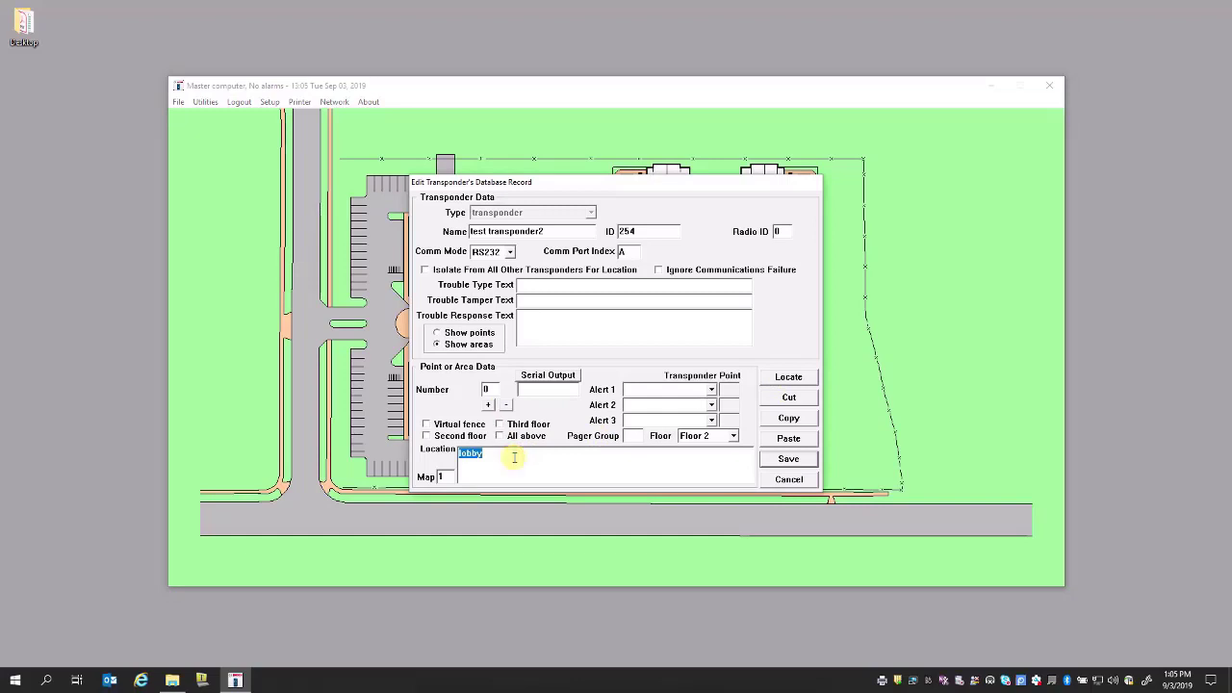
type("end of wing second floor")
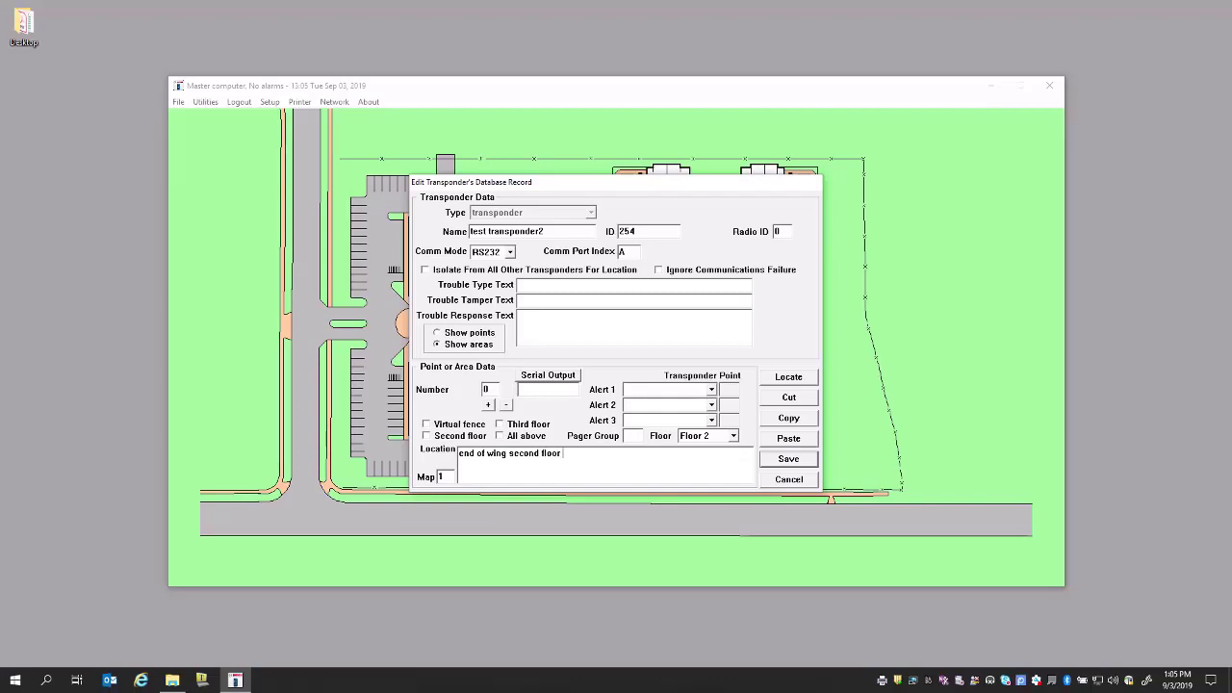
- Redraw area 0's outline around the north end of the building on the 2nd Floor map and save the copied transponder's record
left_click(789, 377)
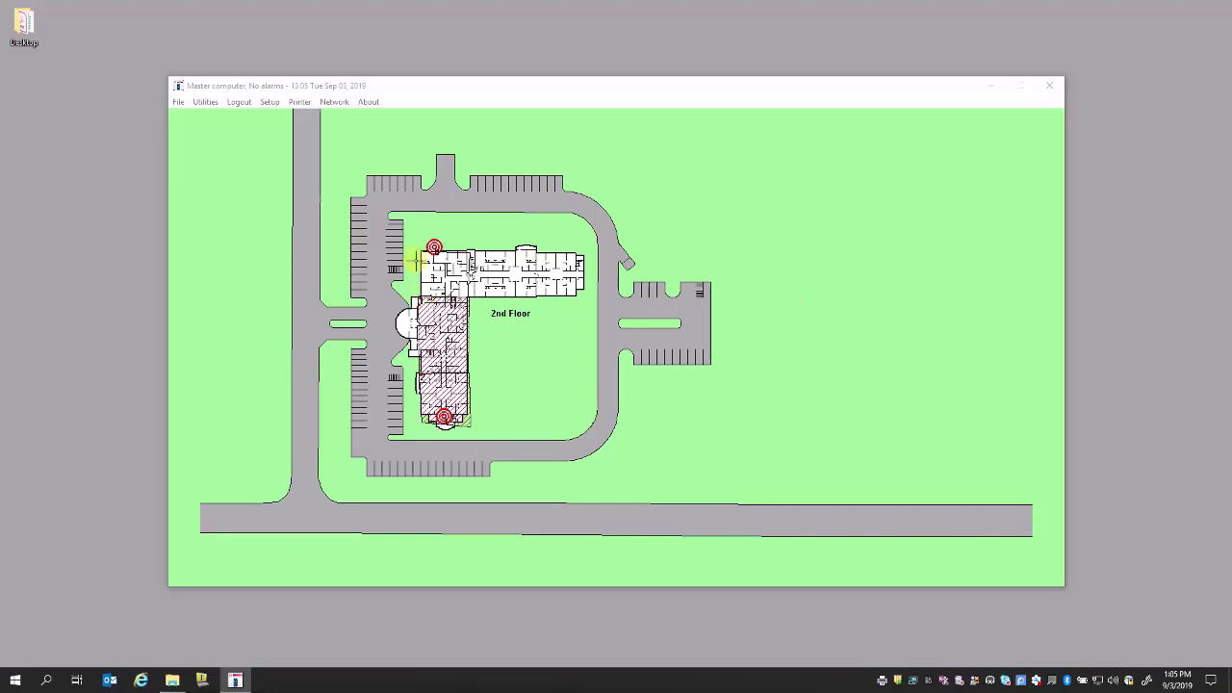
left_click(422, 252)
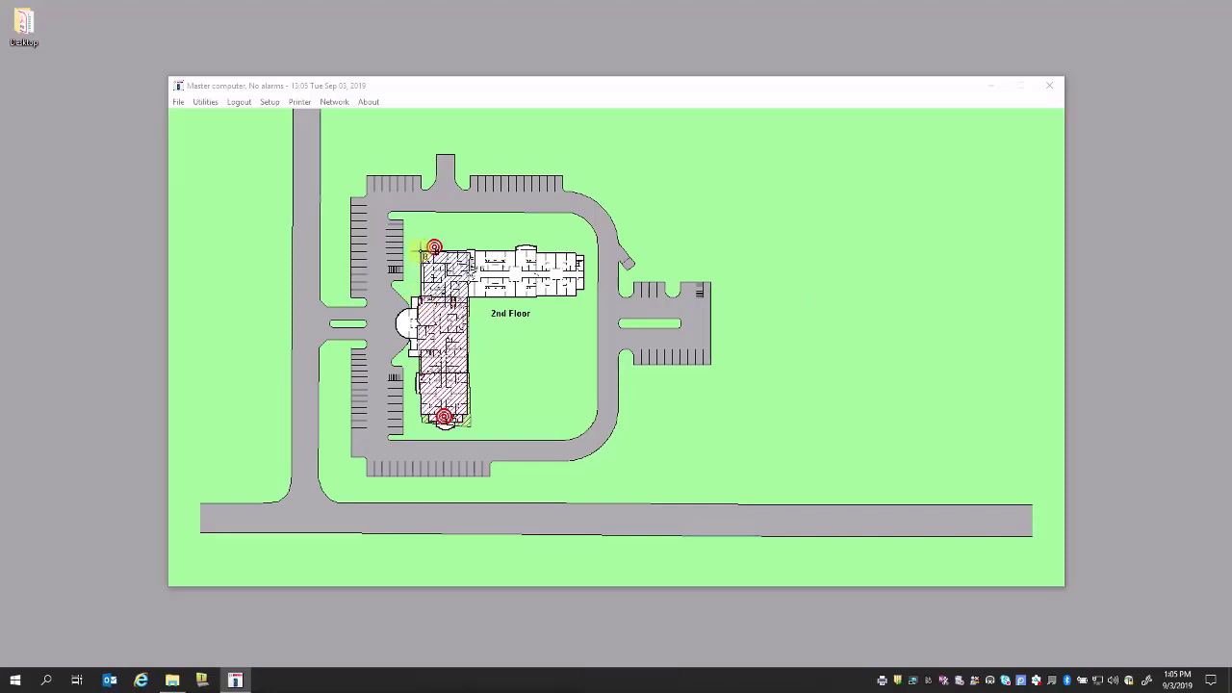
left_click(421, 252)
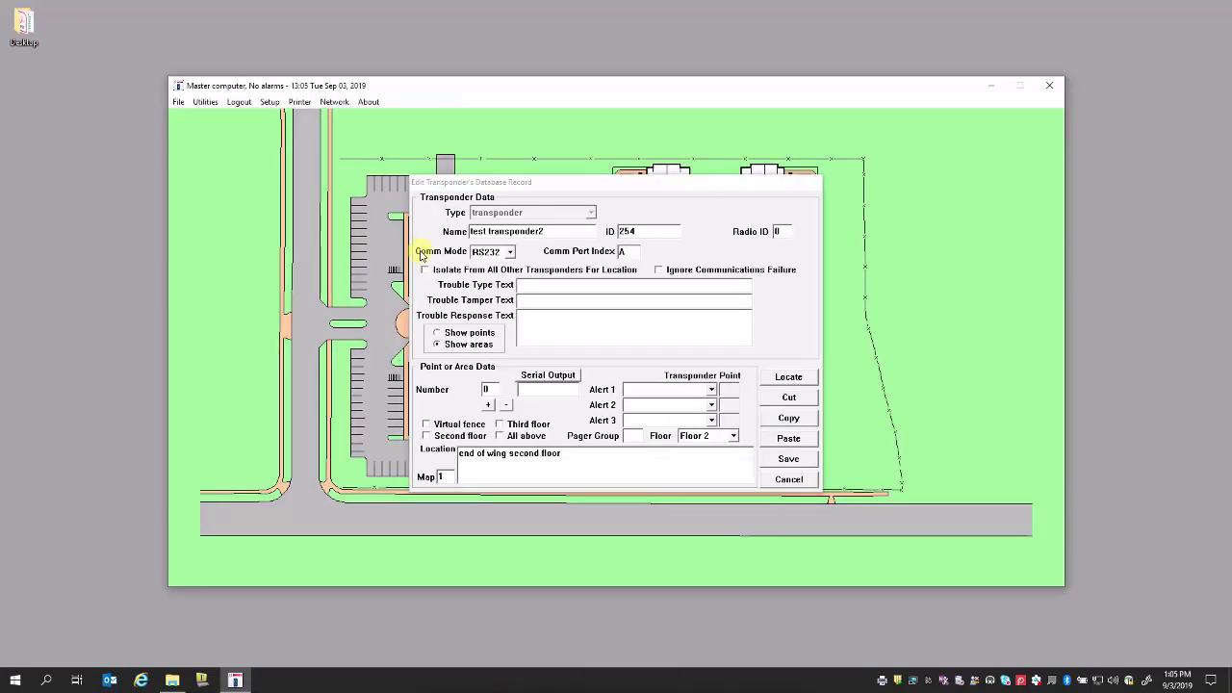
left_click(778, 458)
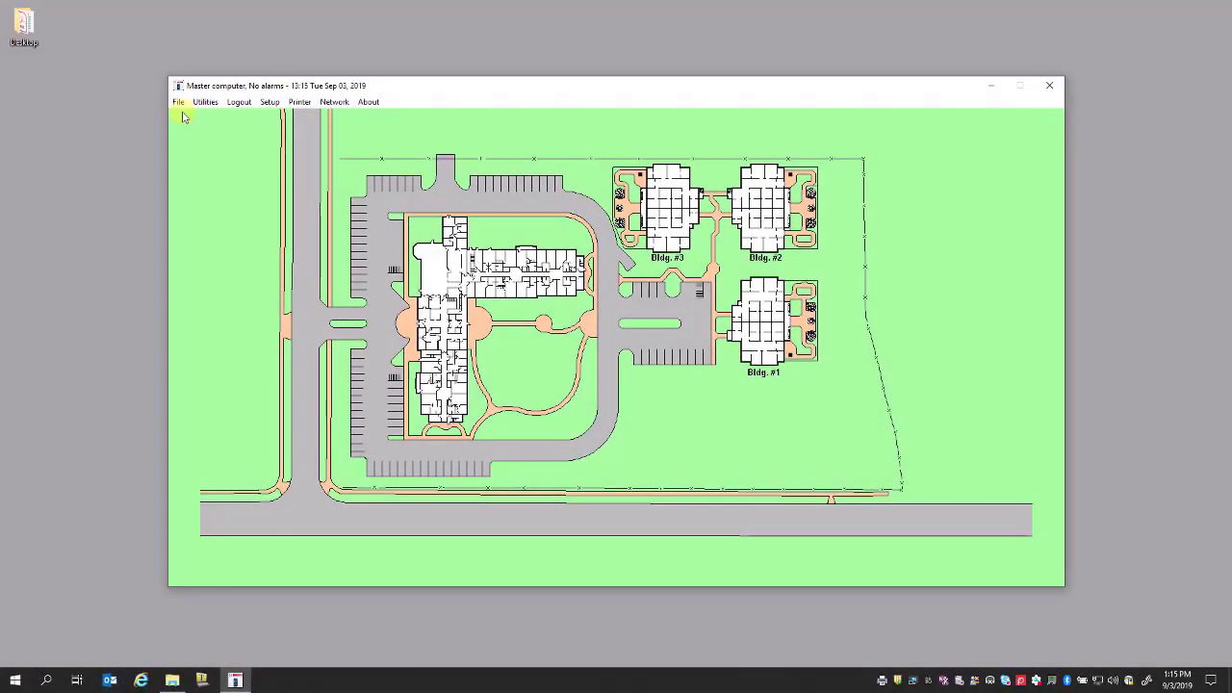
- Find the original test transponder in the transponder database and open its record for editing
left_click(179, 104)
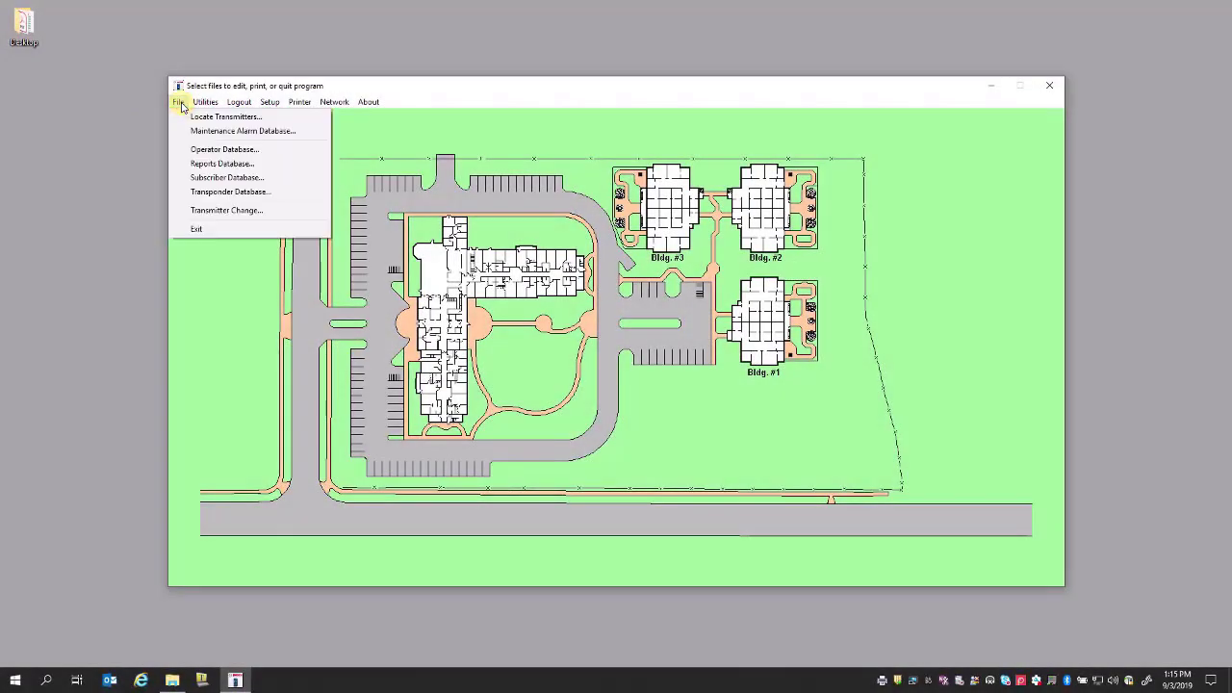
left_click(221, 191)
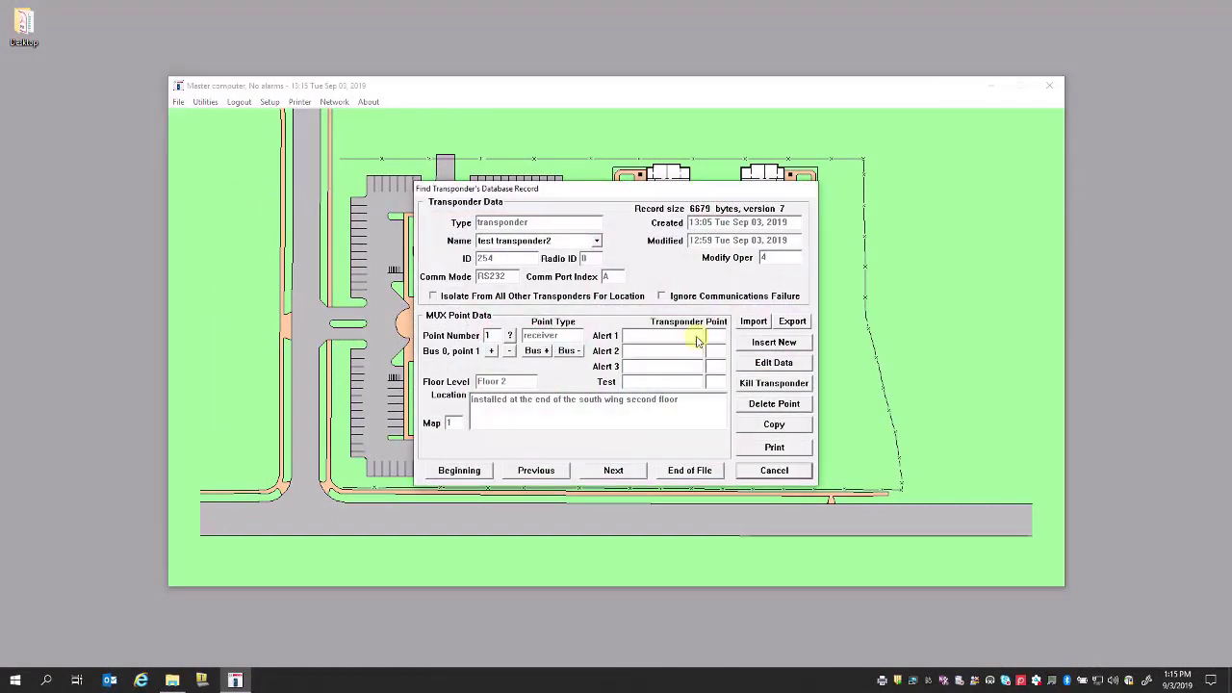
left_click(560, 243)
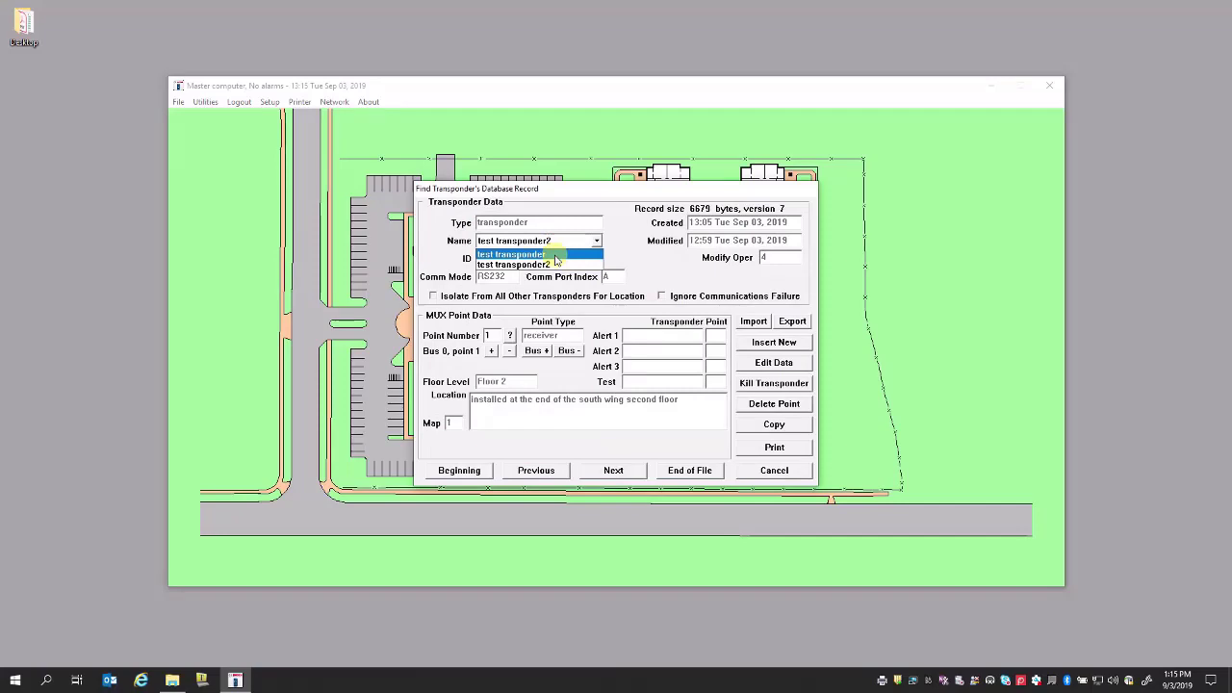
left_click(555, 255)
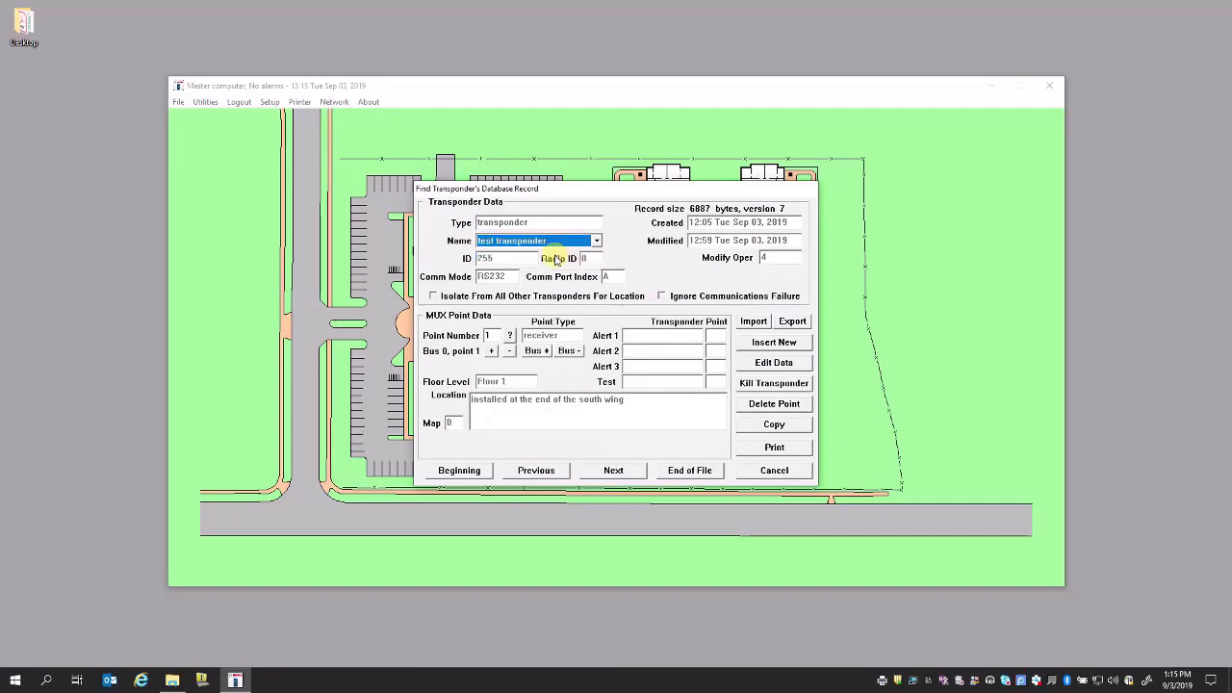
left_click(776, 362)
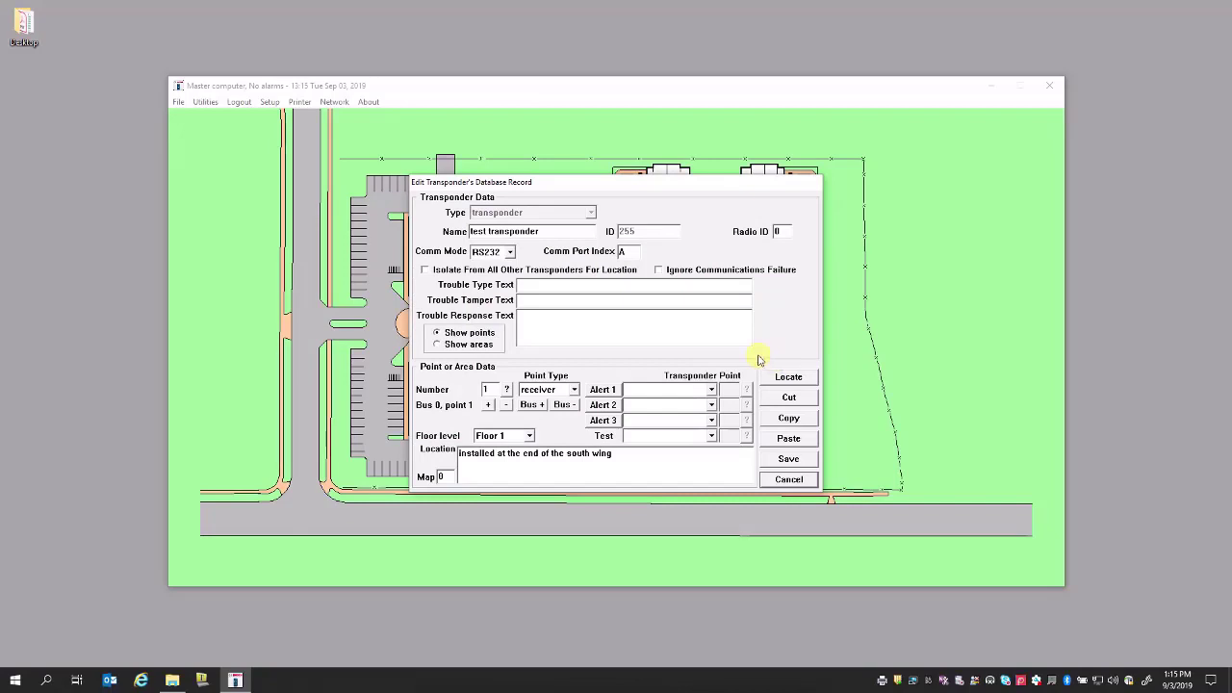
- Copy the settings of receiver point 1 and paste them into point 9 (bus 1, point 1)
left_click(474, 348)
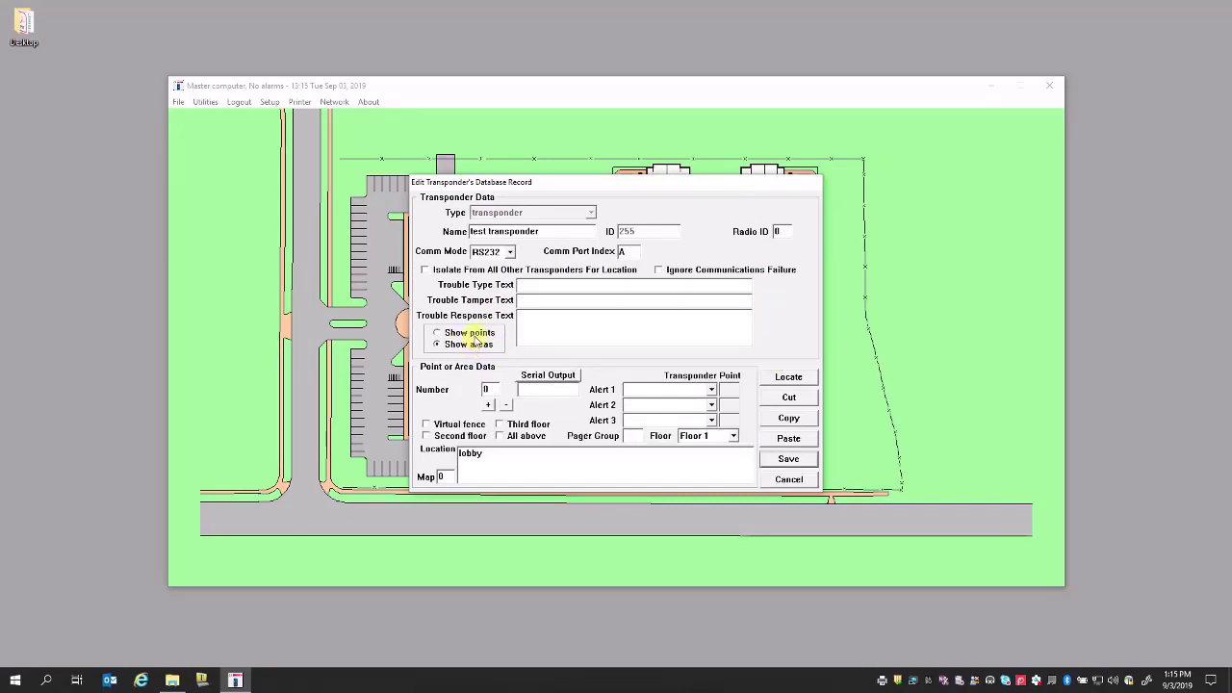
left_click(474, 336)
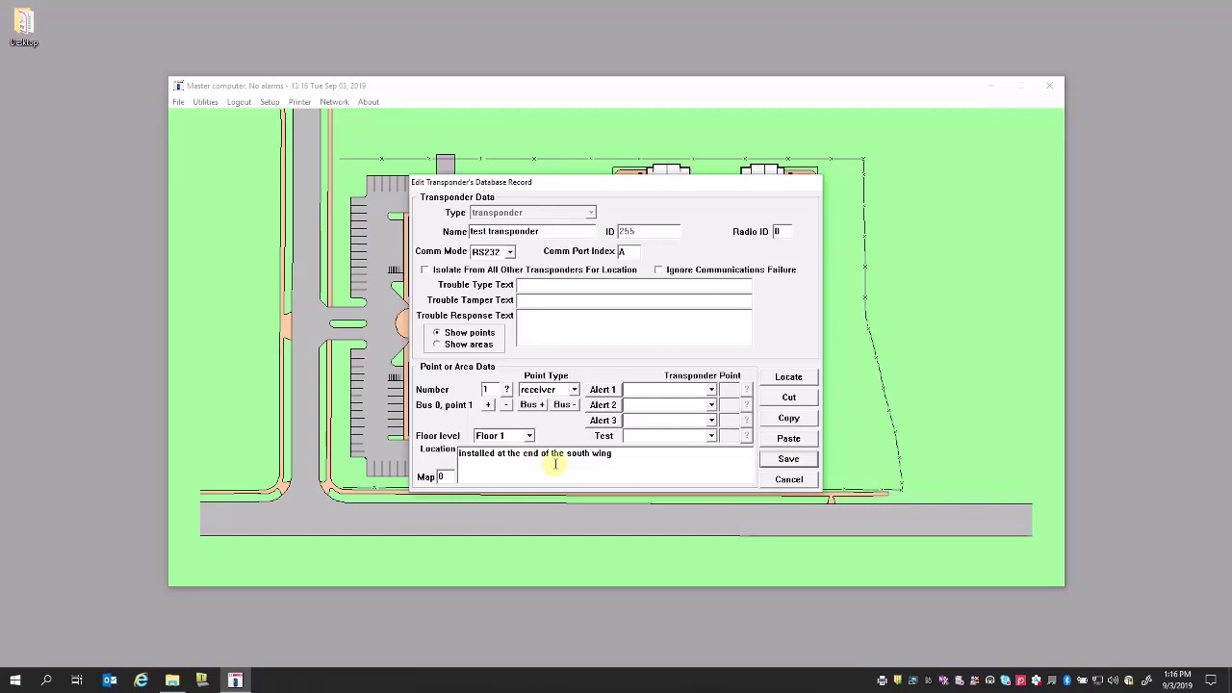
left_click(800, 420)
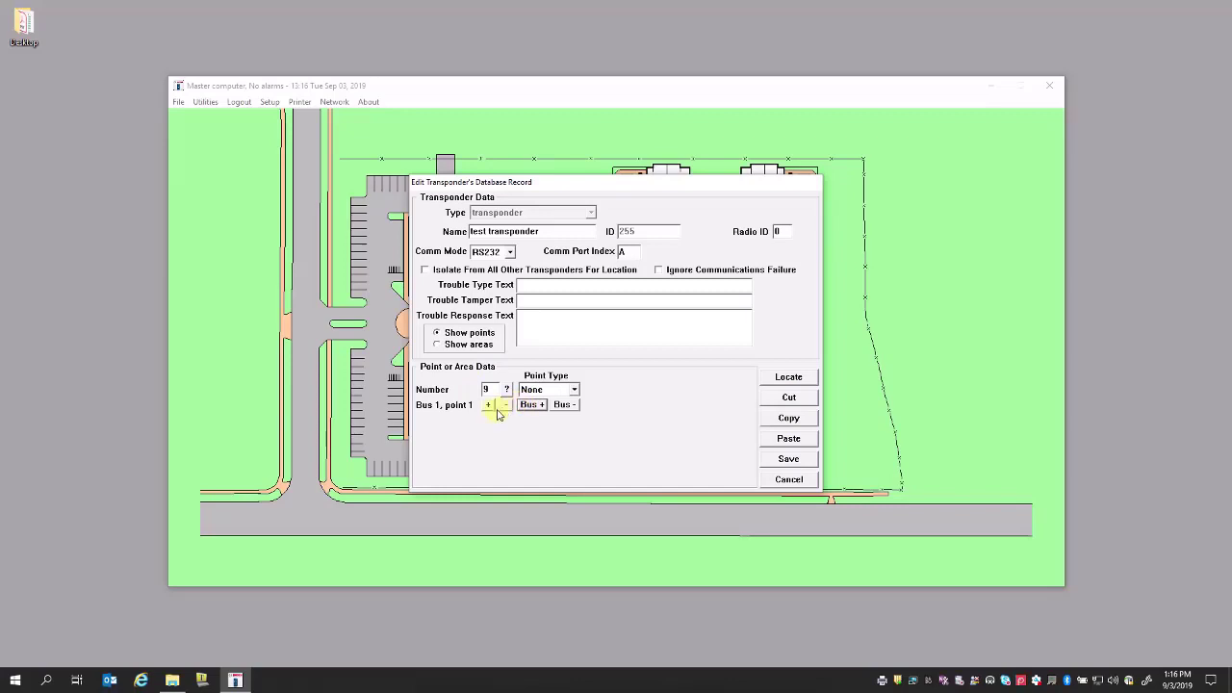
left_click(791, 438)
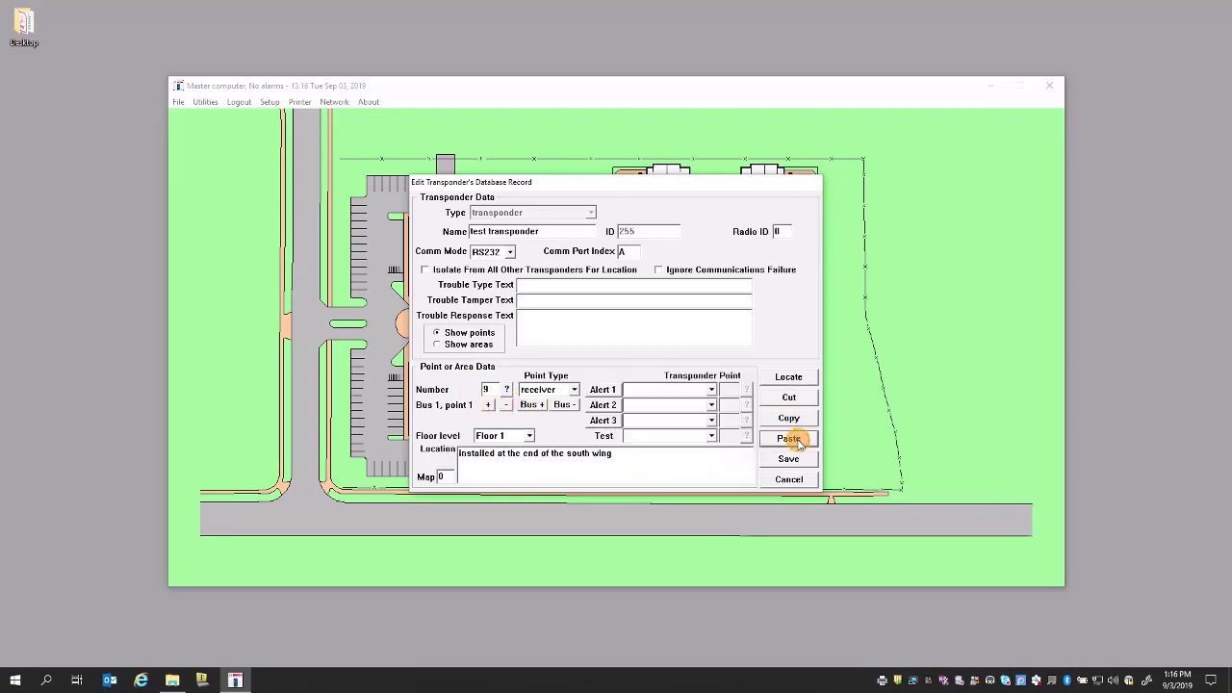
- Set point 9's floor level to Floor 2 and its map to 1, and append "second floor" to its location text
left_click(529, 435)
left_click(513, 461)
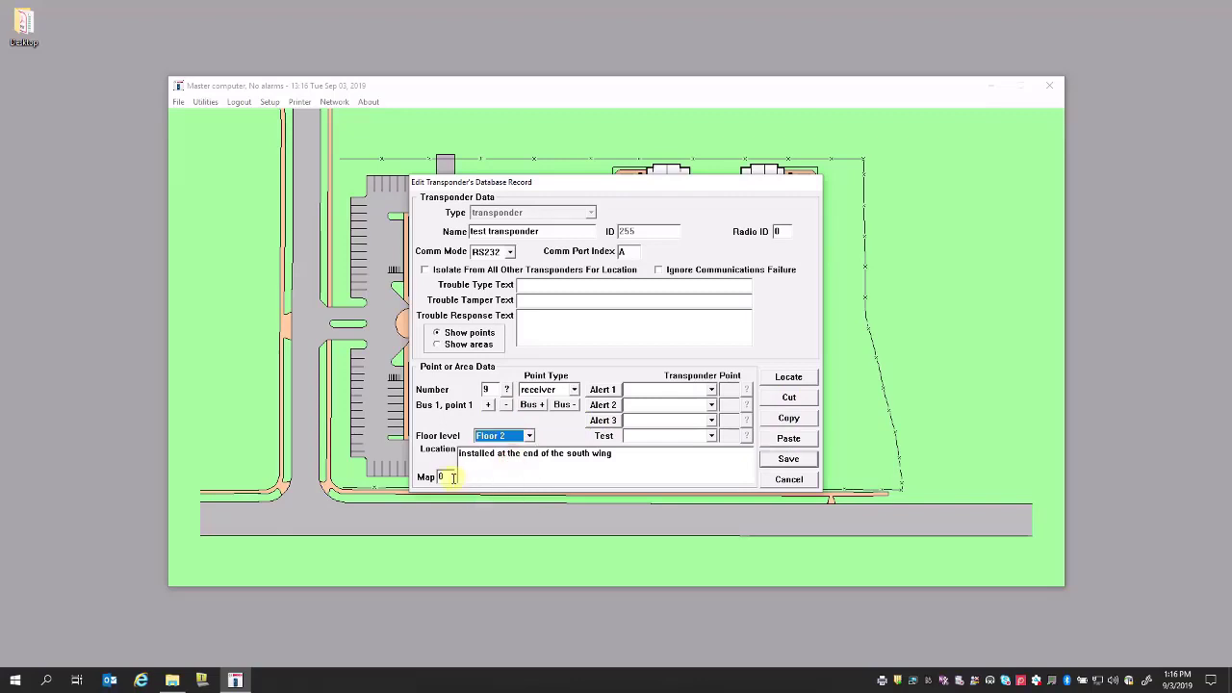
double_click(441, 476)
type("1")
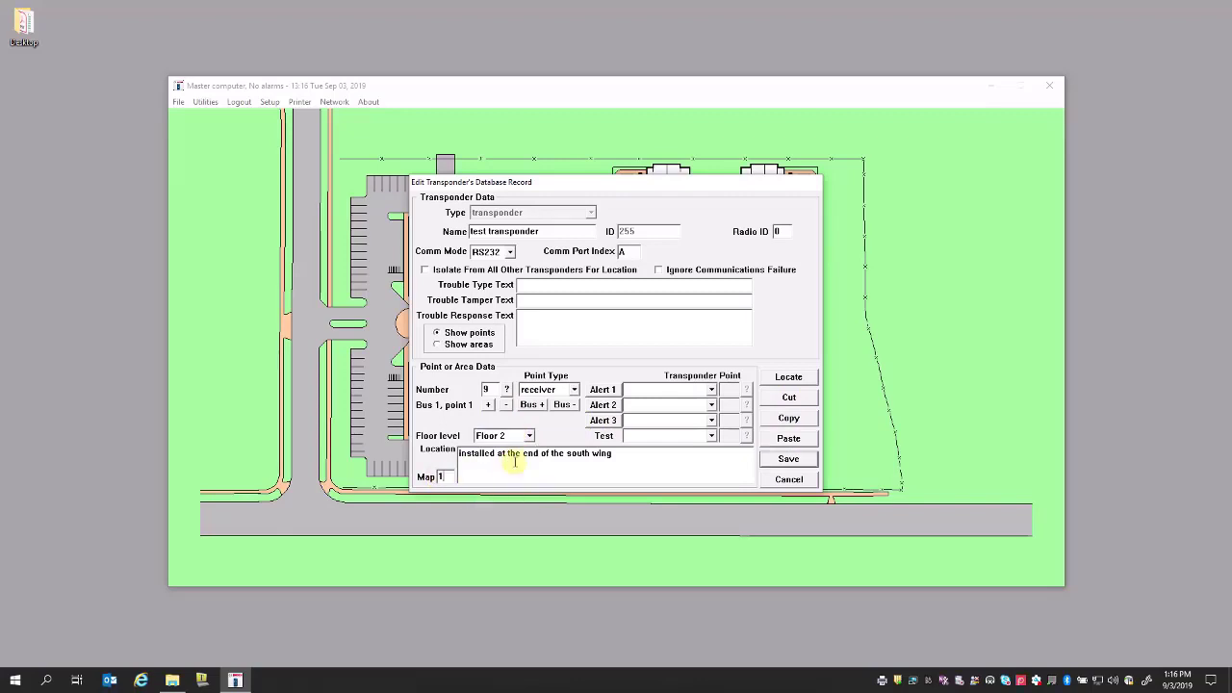
double_click(620, 452)
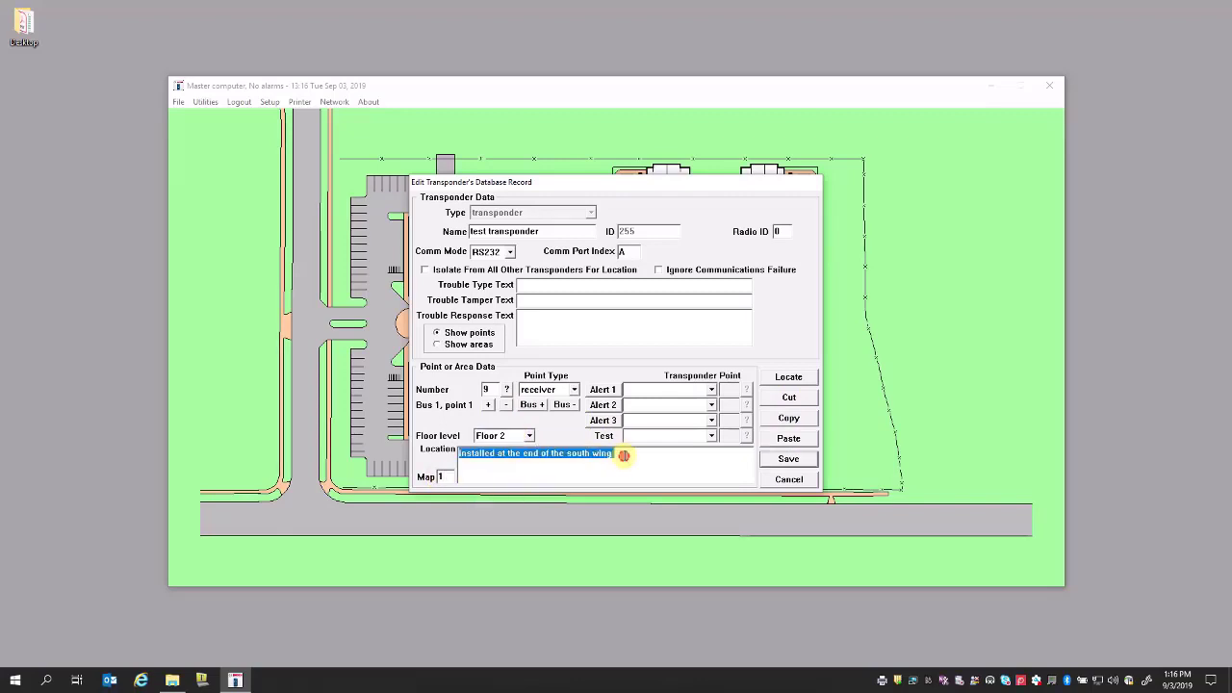
left_click(624, 456)
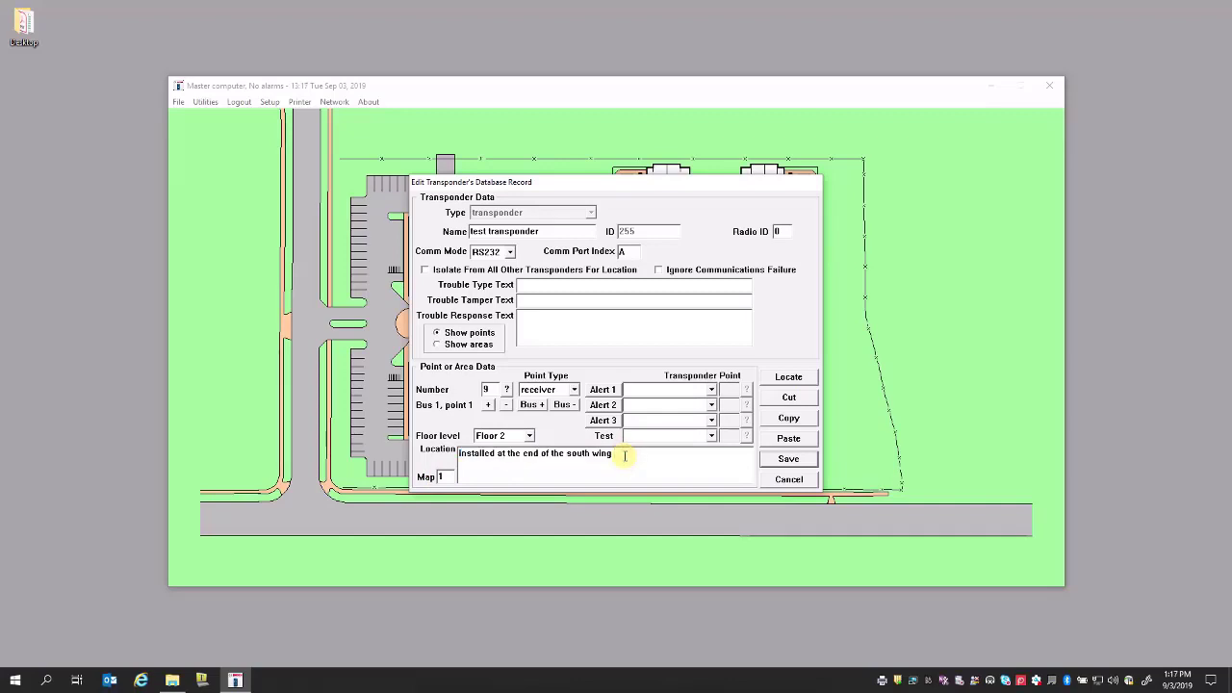
type("second floor")
- Place point 9 at the end of the south wing on the 2nd Floor map and save the transponder's record
left_click(789, 377)
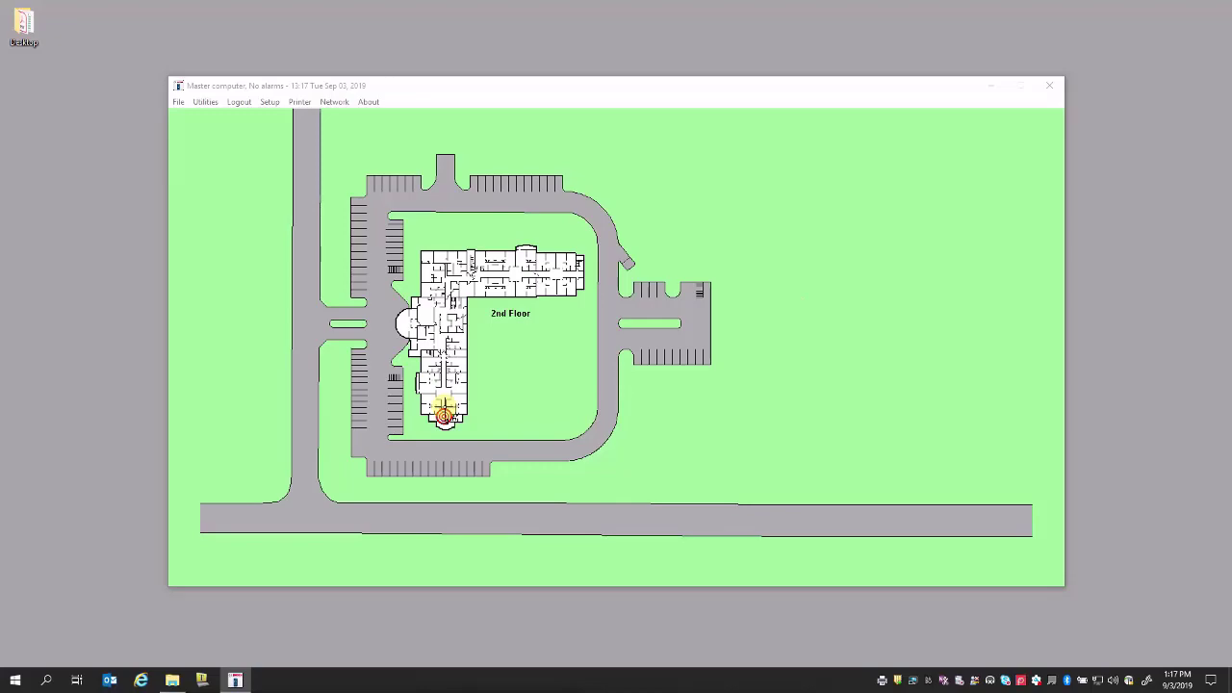
double_click(445, 412)
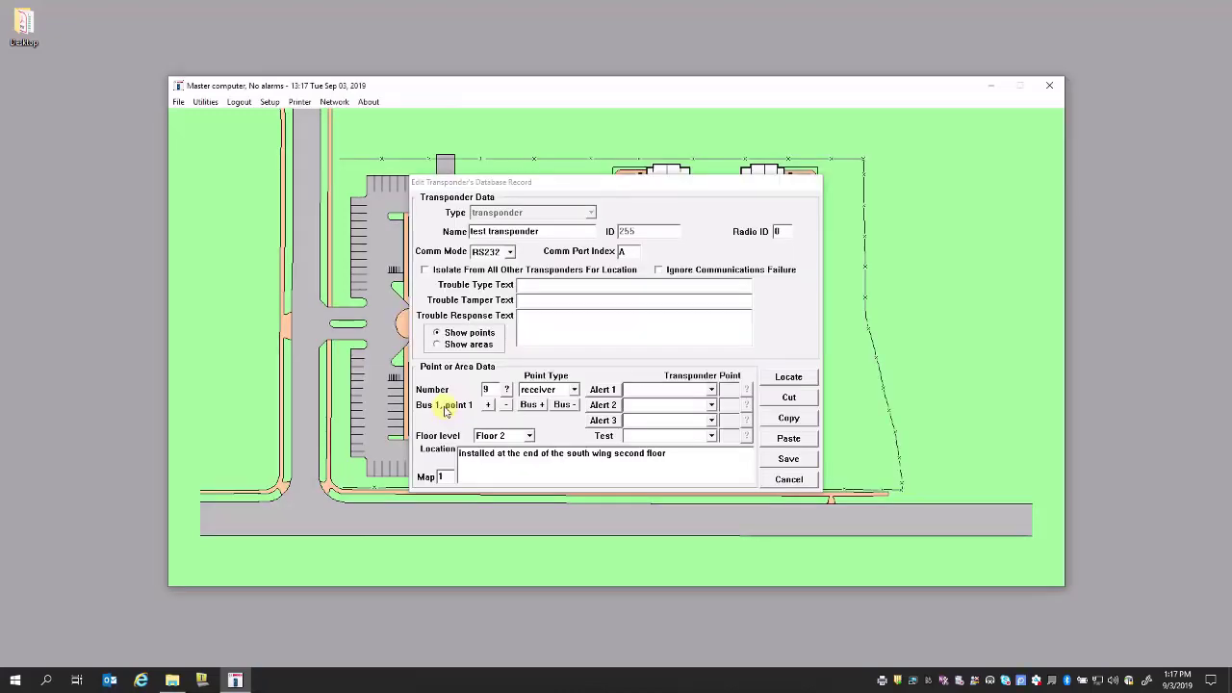
left_click(786, 459)
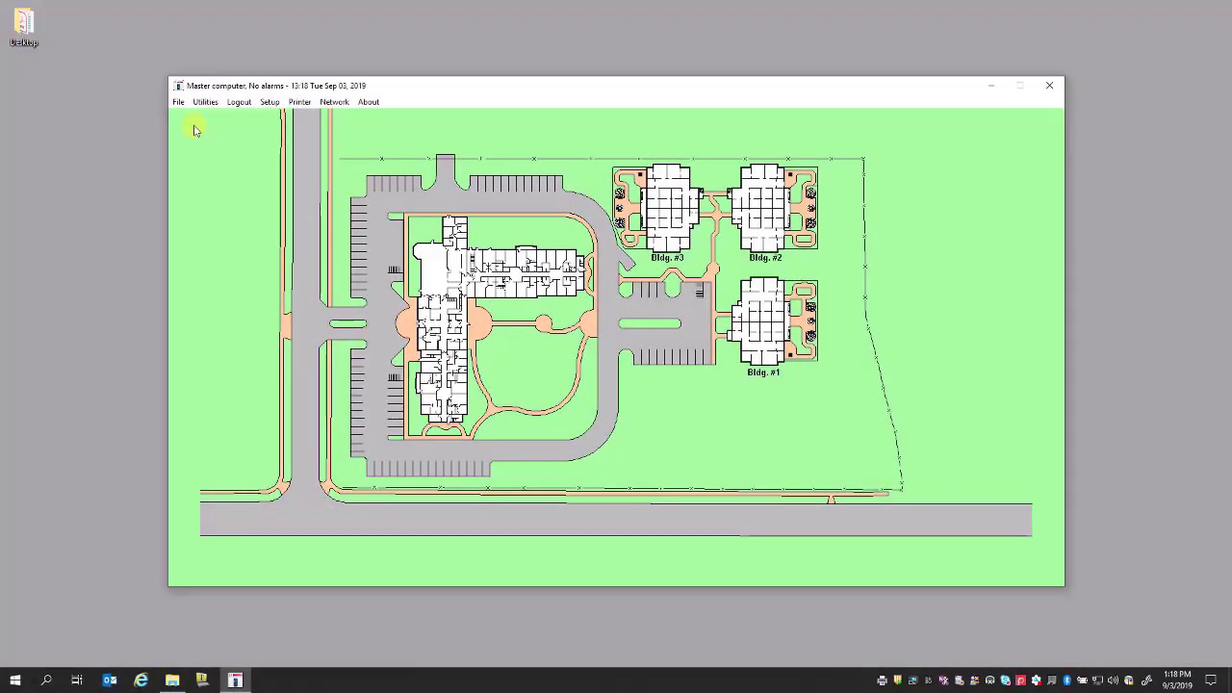
- Reopen the test transponder's record from the transponder database for editing
left_click(177, 106)
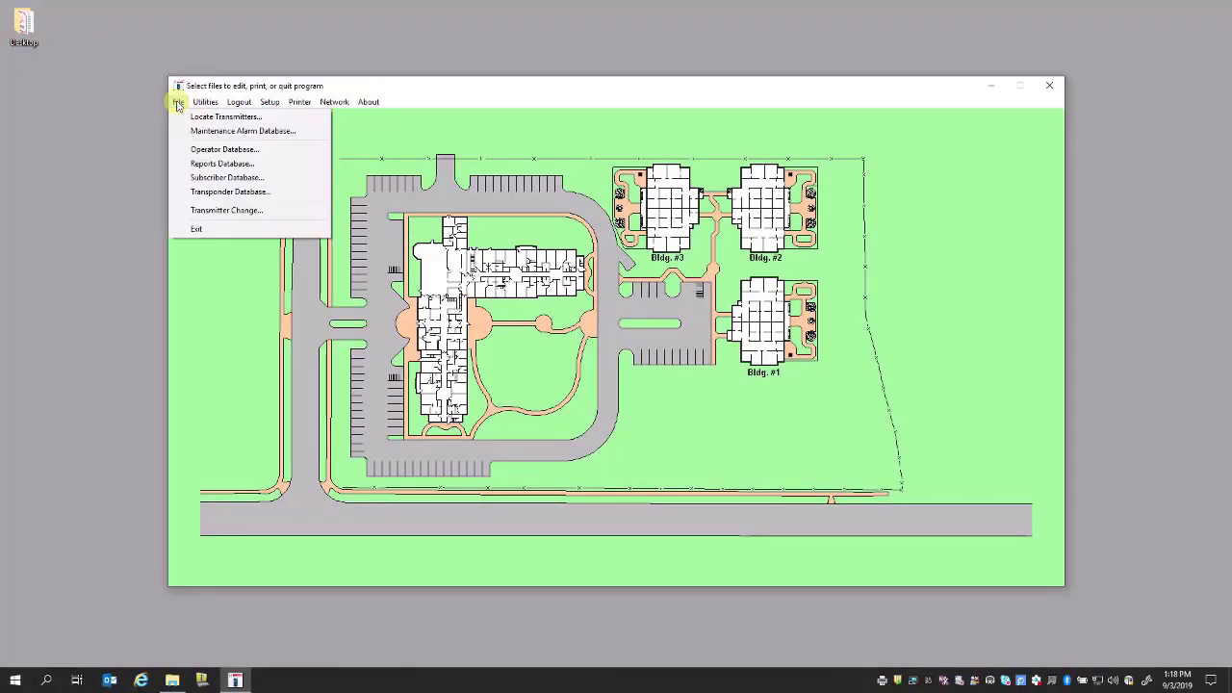
left_click(228, 191)
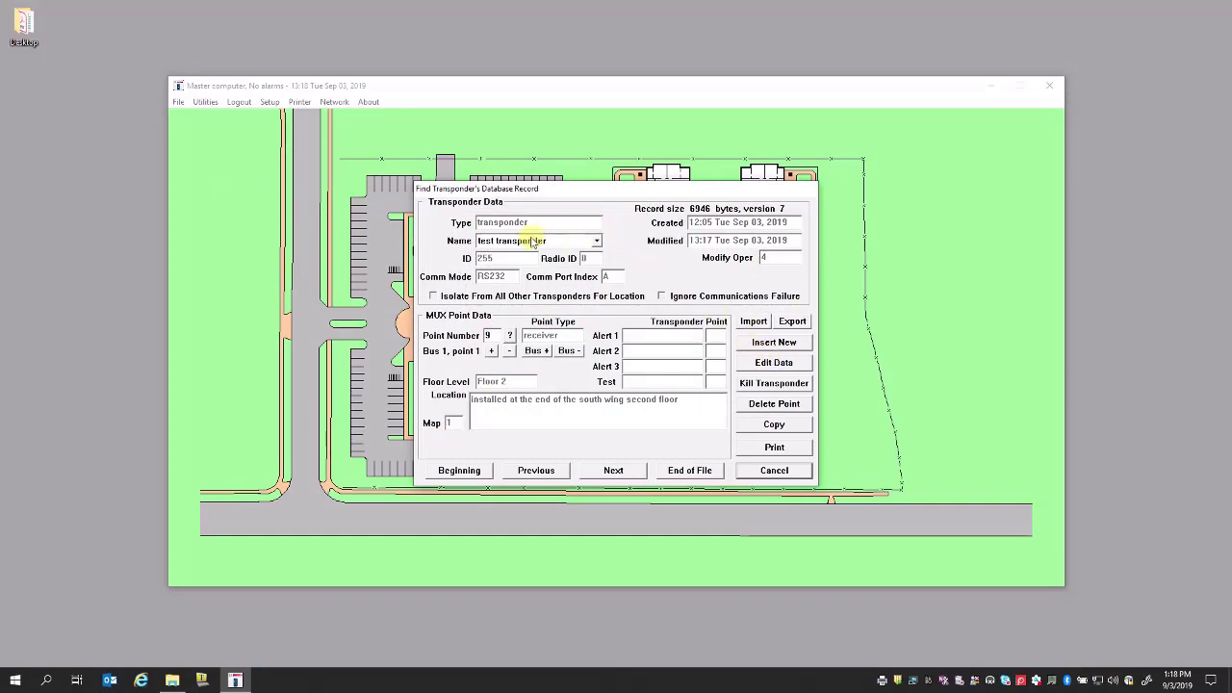
left_click(779, 371)
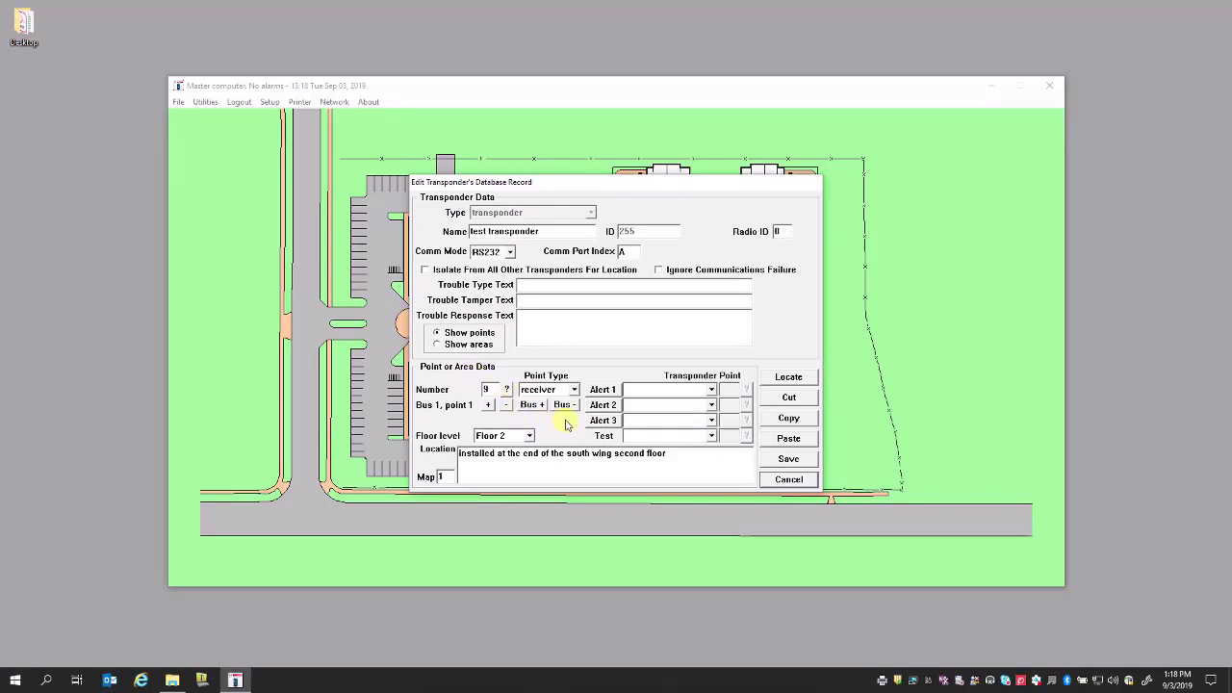
- Make point 10 (bus 1, point 2) an Alert unit and describe its location as the alert at the end of the hall
left_click(487, 406)
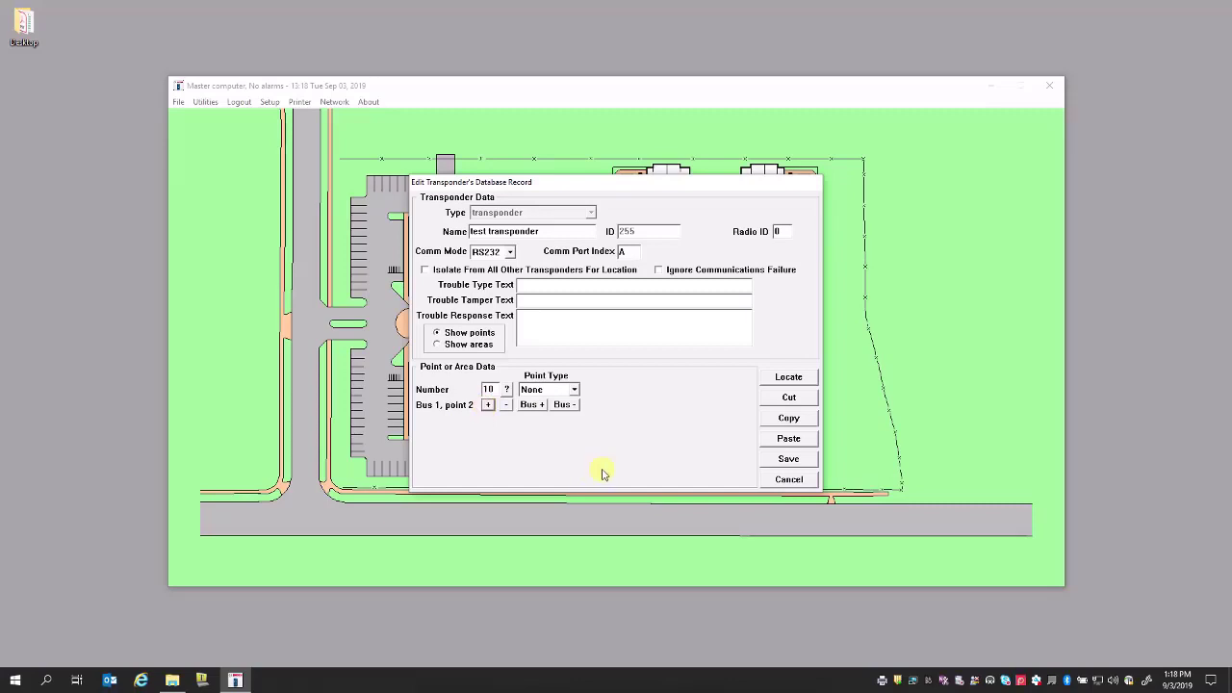
left_click(536, 389)
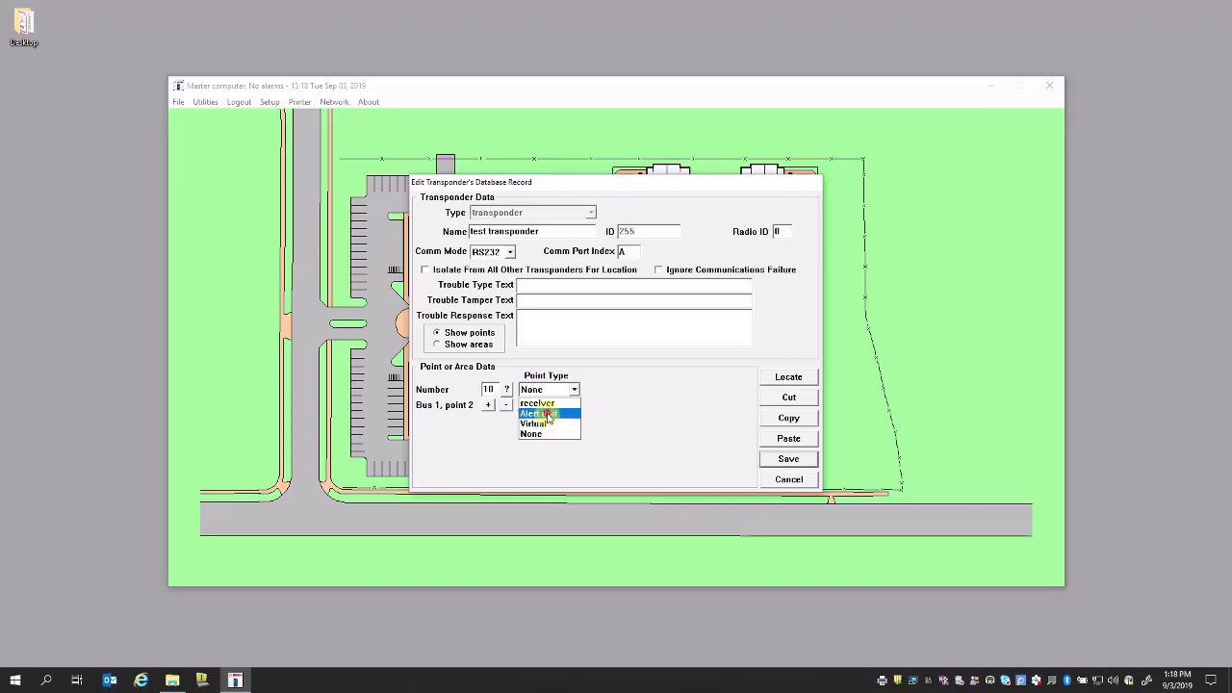
left_click(546, 413)
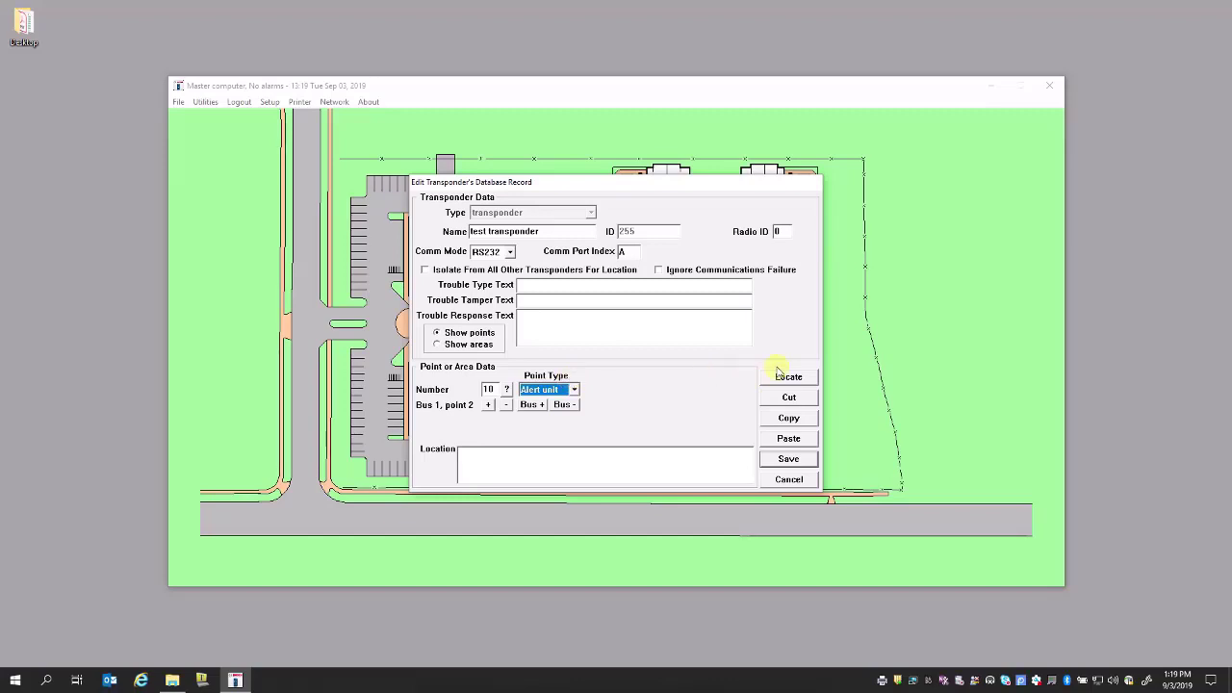
left_click(498, 456)
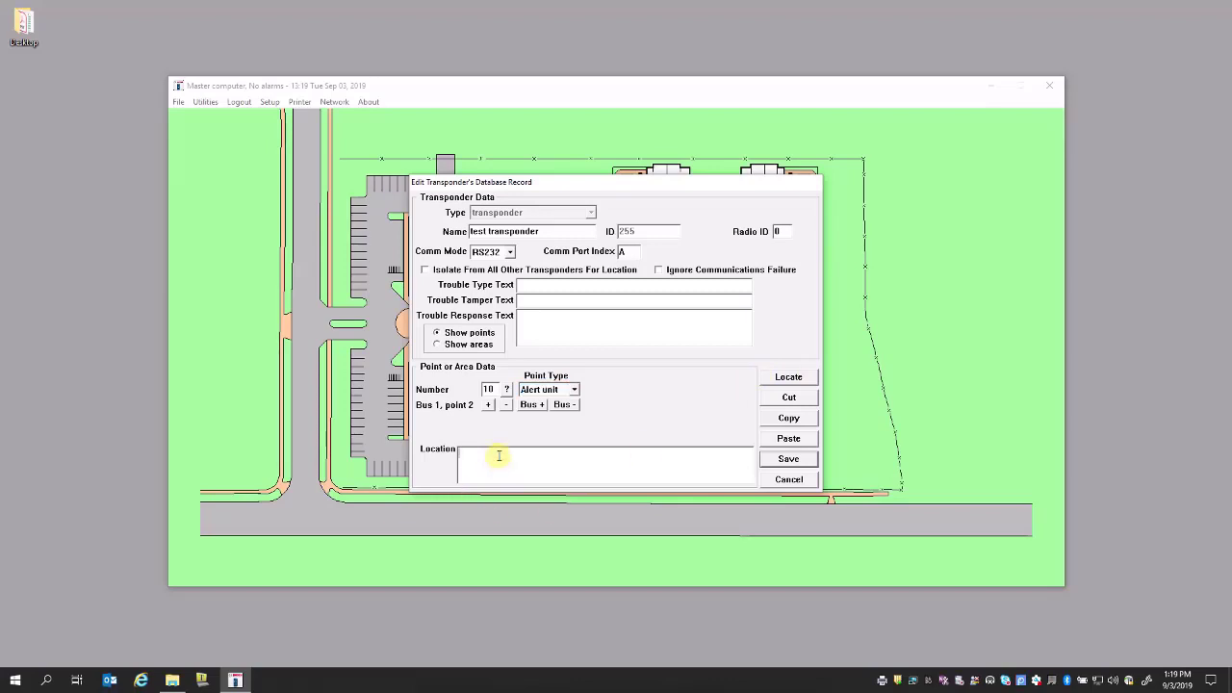
type("alert end of al")
key("BackSpace")
key("BackSpace")
key("BackSpace")
key("BackSpace")
key("BackSpace")
type("hall")
- Make point 11 (bus 1, point 3) a Virtual point with point 0 as Receiver 1 and point 1 as Receiver 2
left_click(489, 404)
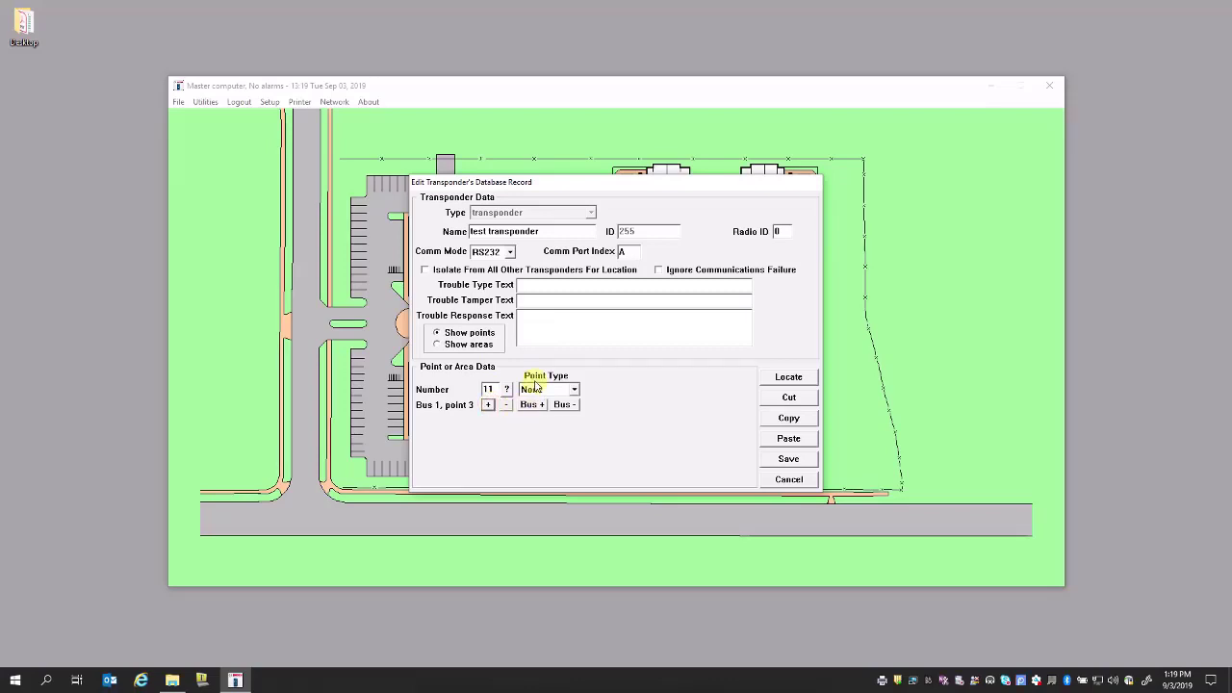
left_click(534, 391)
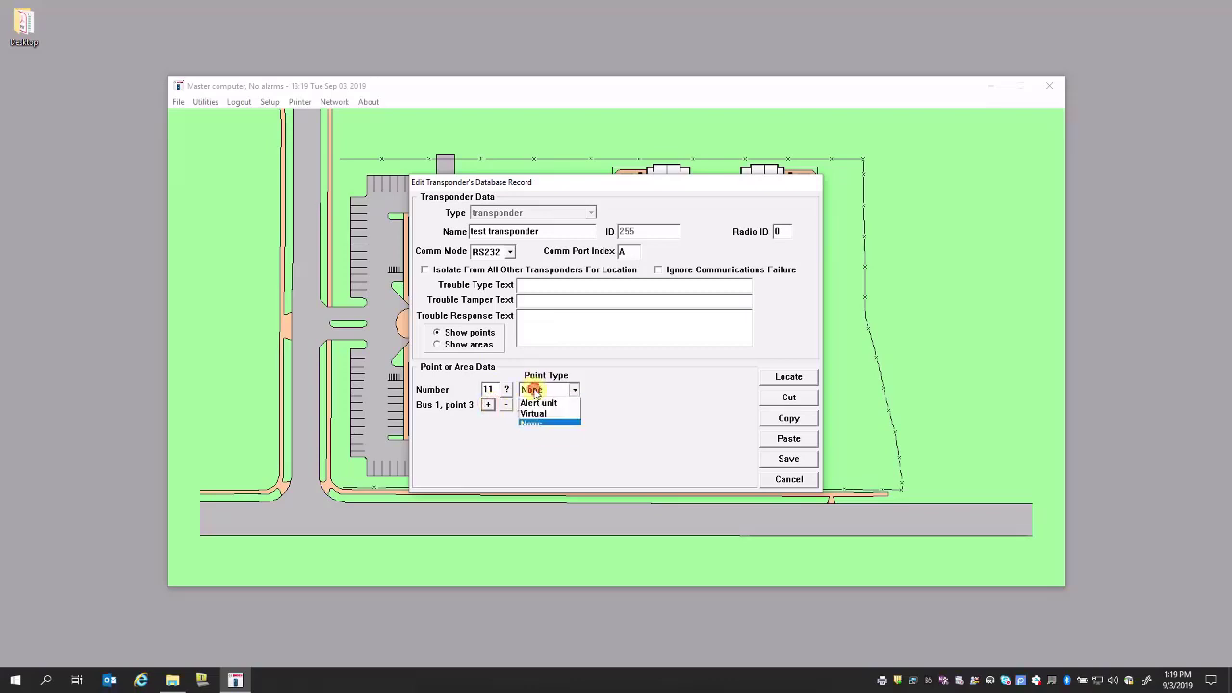
left_click(534, 413)
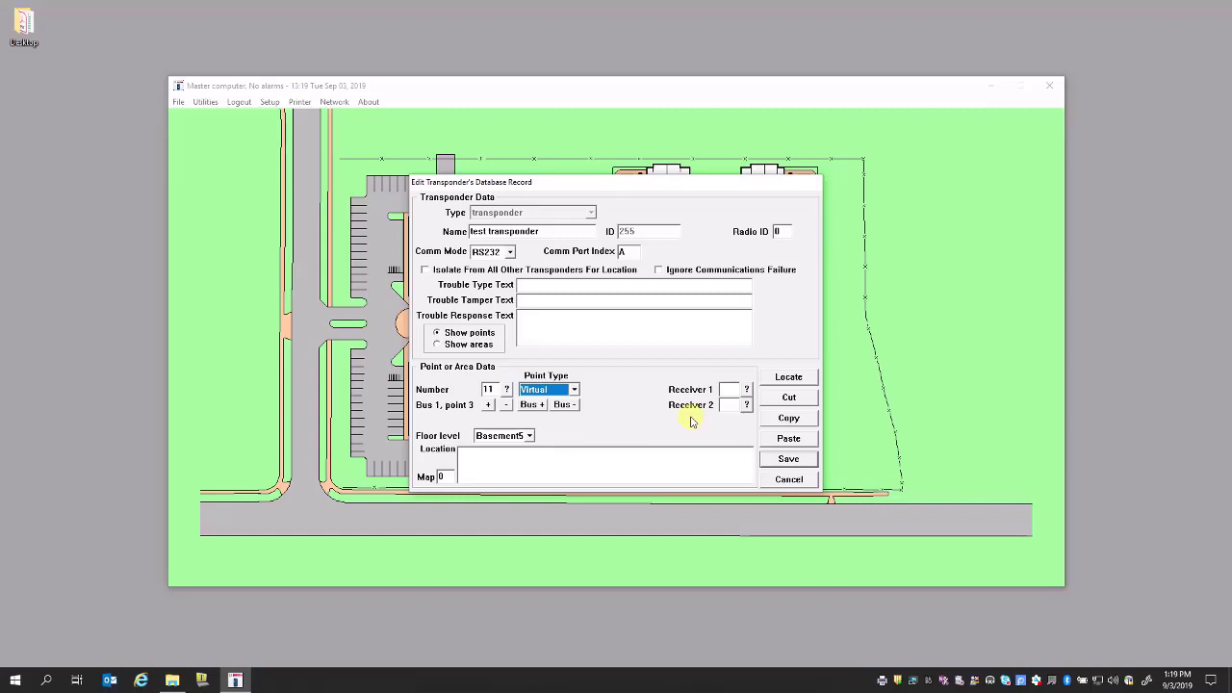
left_click(745, 389)
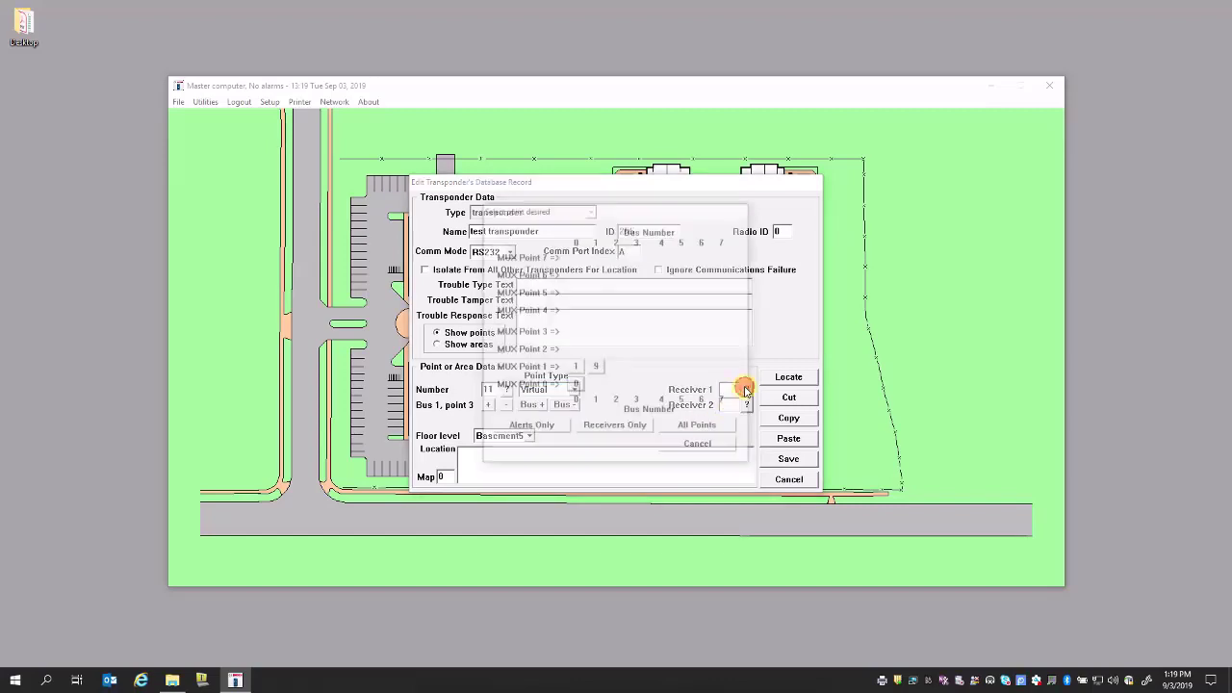
left_click(576, 385)
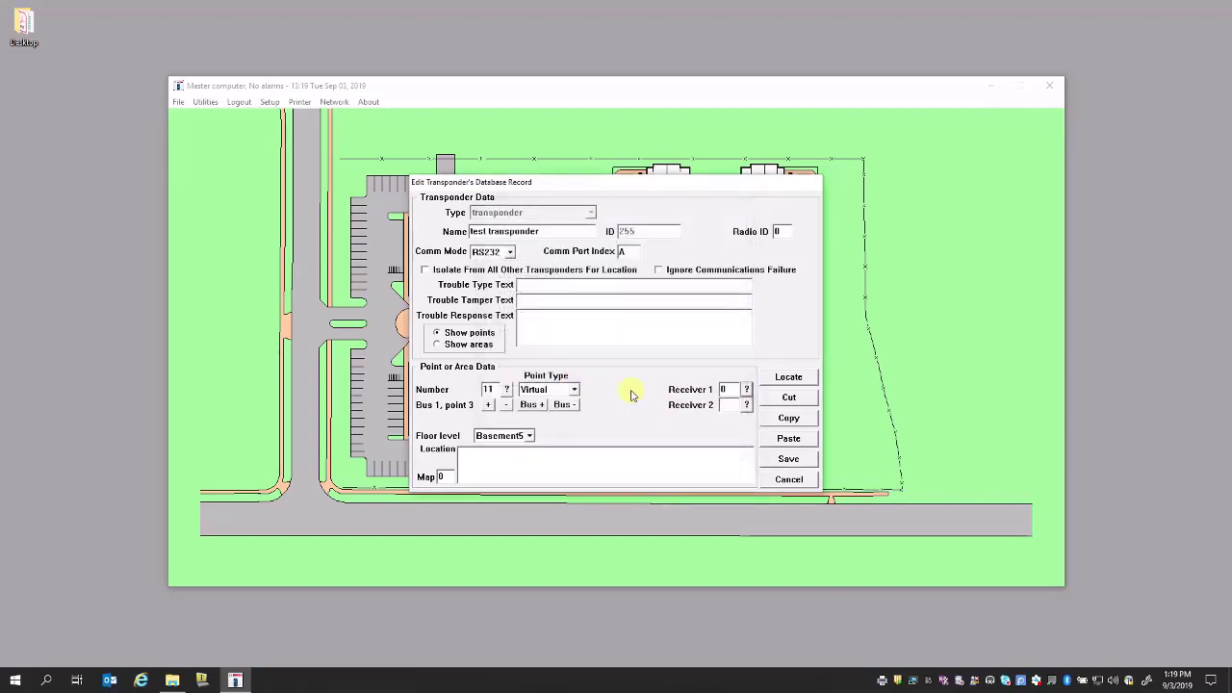
left_click(747, 406)
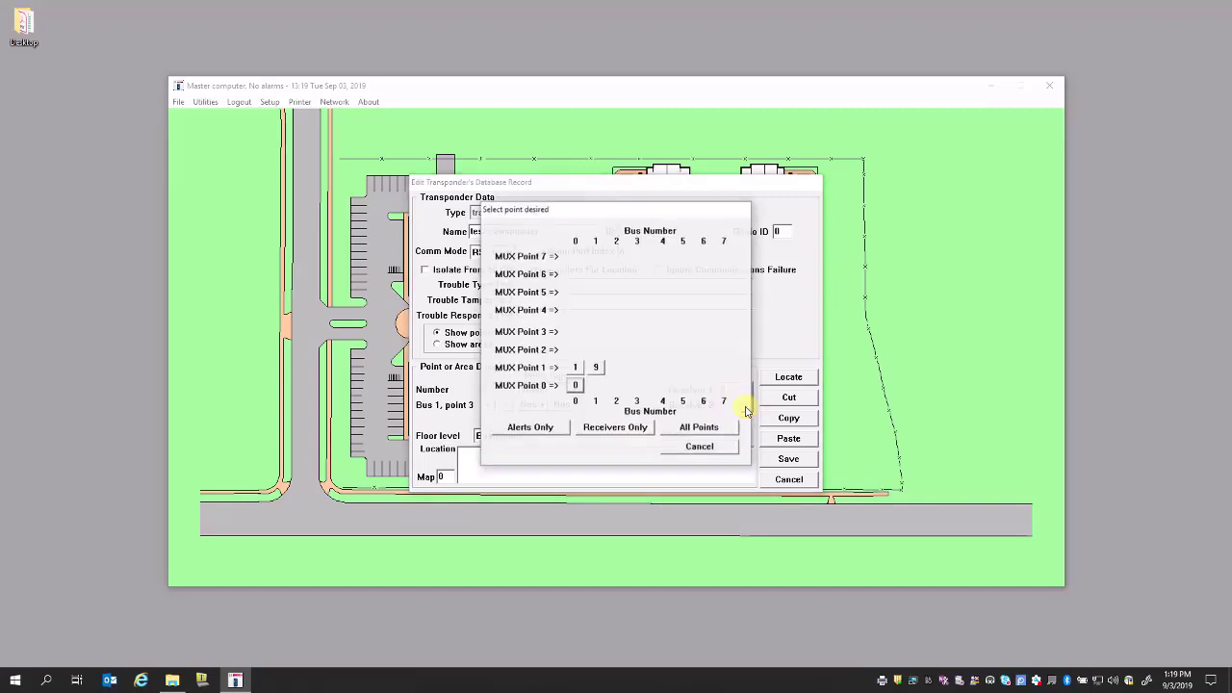
left_click(574, 368)
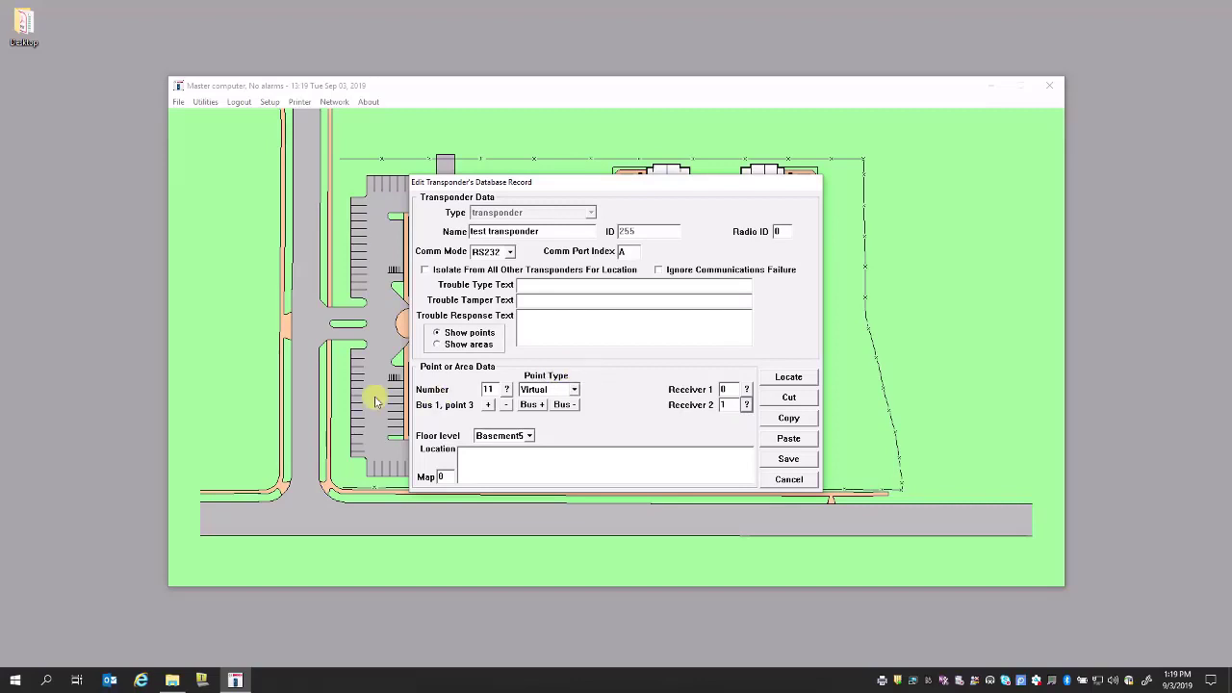
- Set the virtual point's floor level to Floor 1 and its location text to "VR between 0 and 1 , middle of hall"
left_click(529, 435)
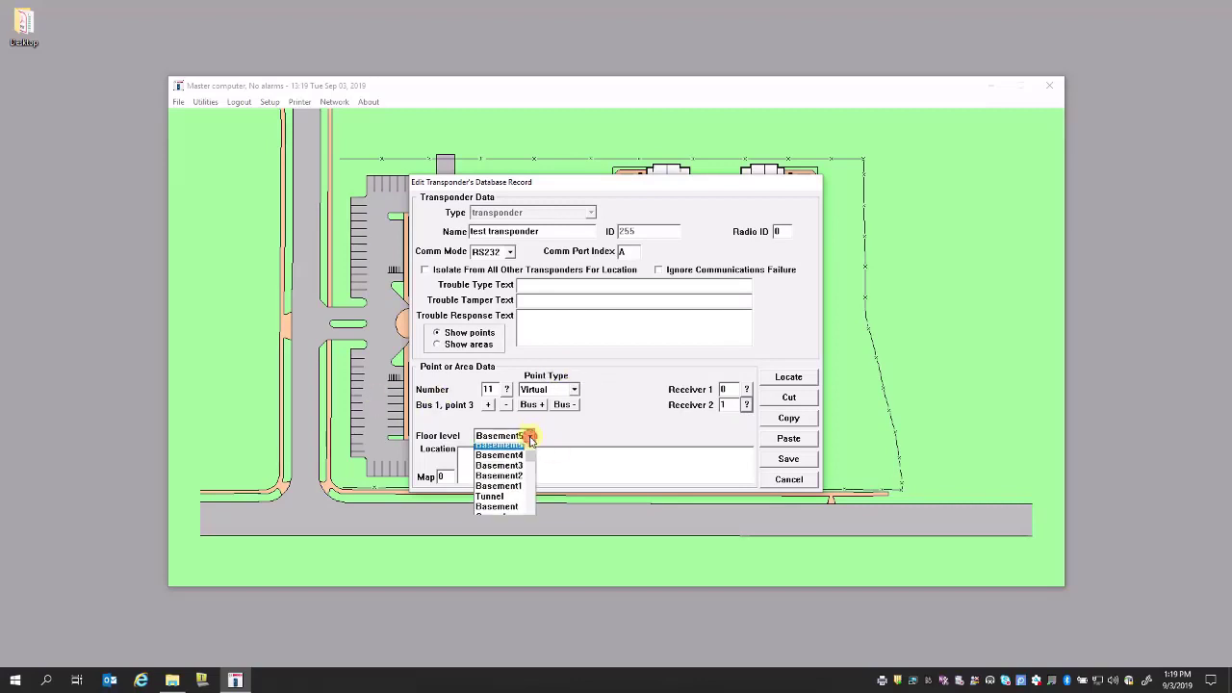
scroll(531, 518, "down", 2)
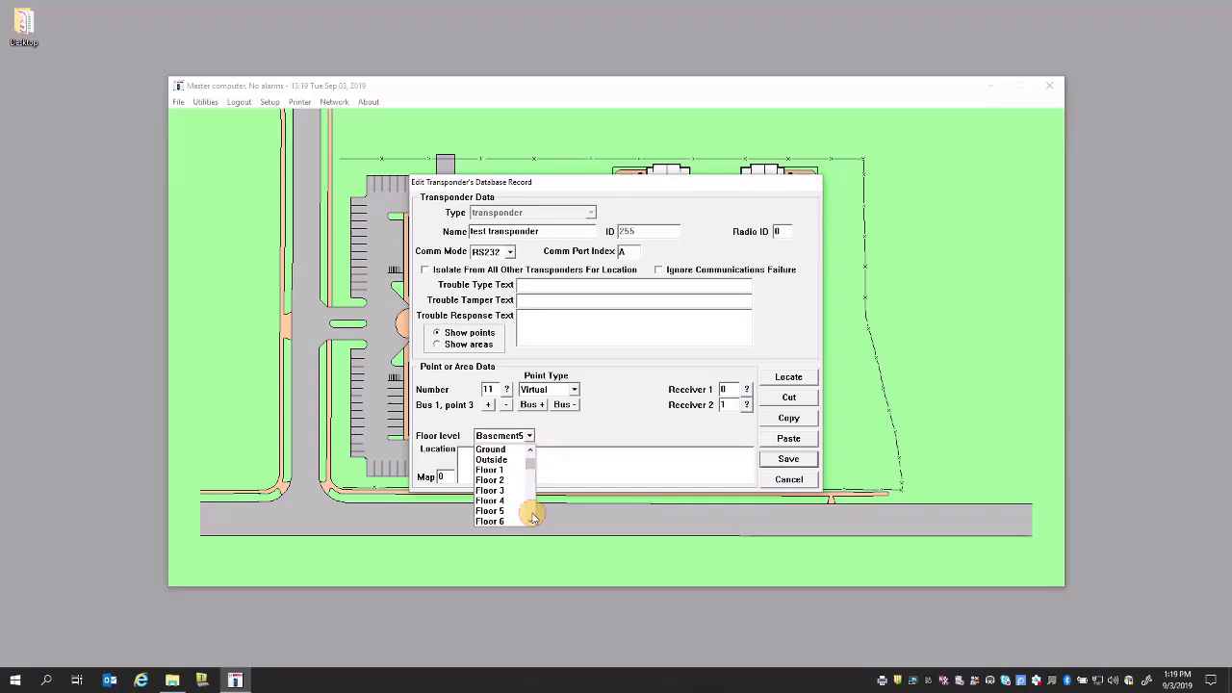
left_click(496, 460)
left_click(487, 473)
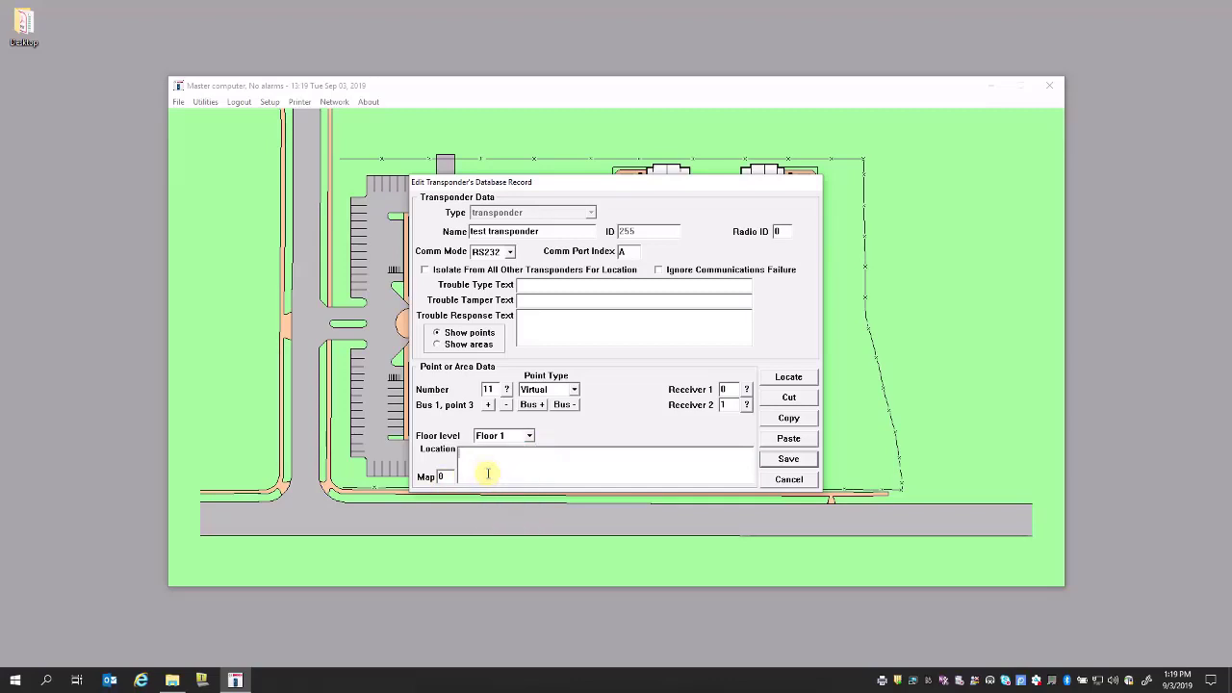
type("VR between 0 and q")
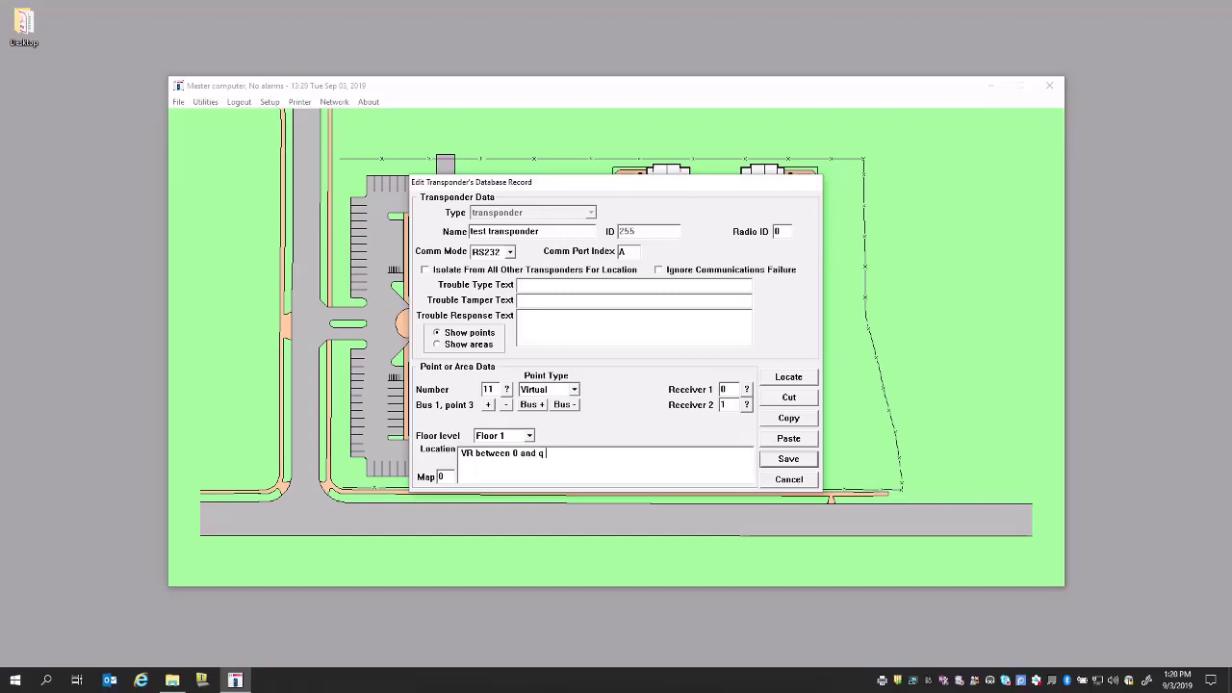
key("BackSpace")
type("dle")
key("BackSpace")
type("ll")
- Place the virtual point midway between receivers 0 and 1 on the map, save the record and close the transponder database
left_click(788, 377)
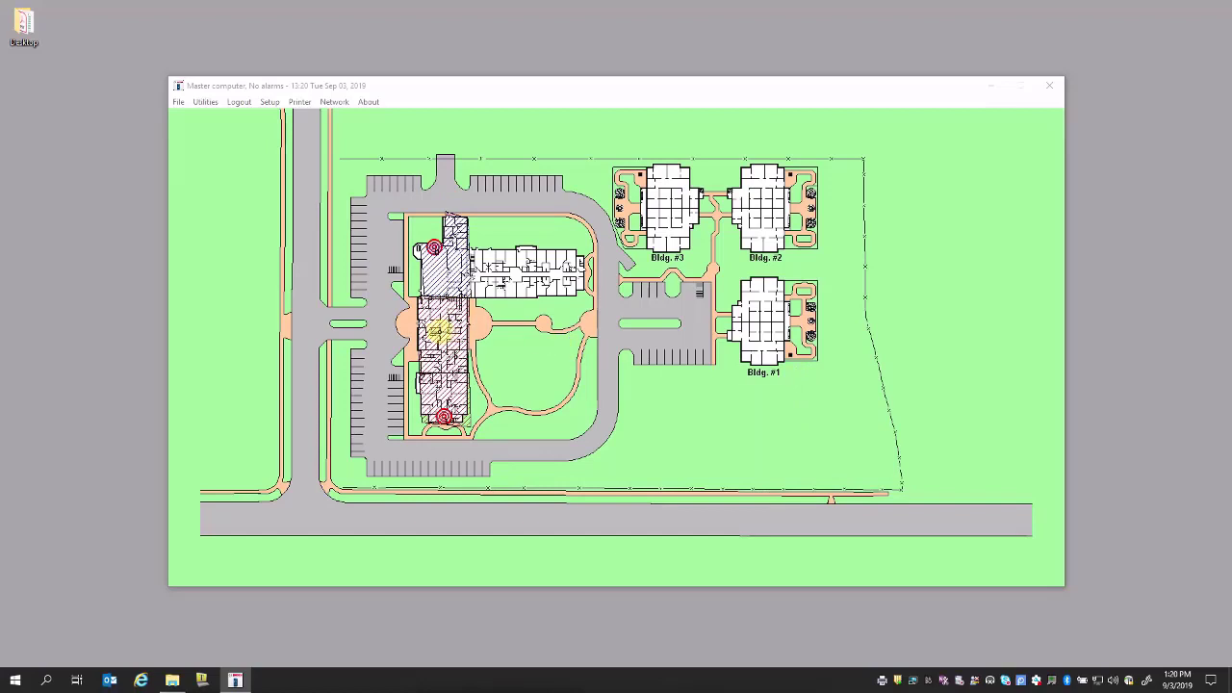
left_click(437, 331)
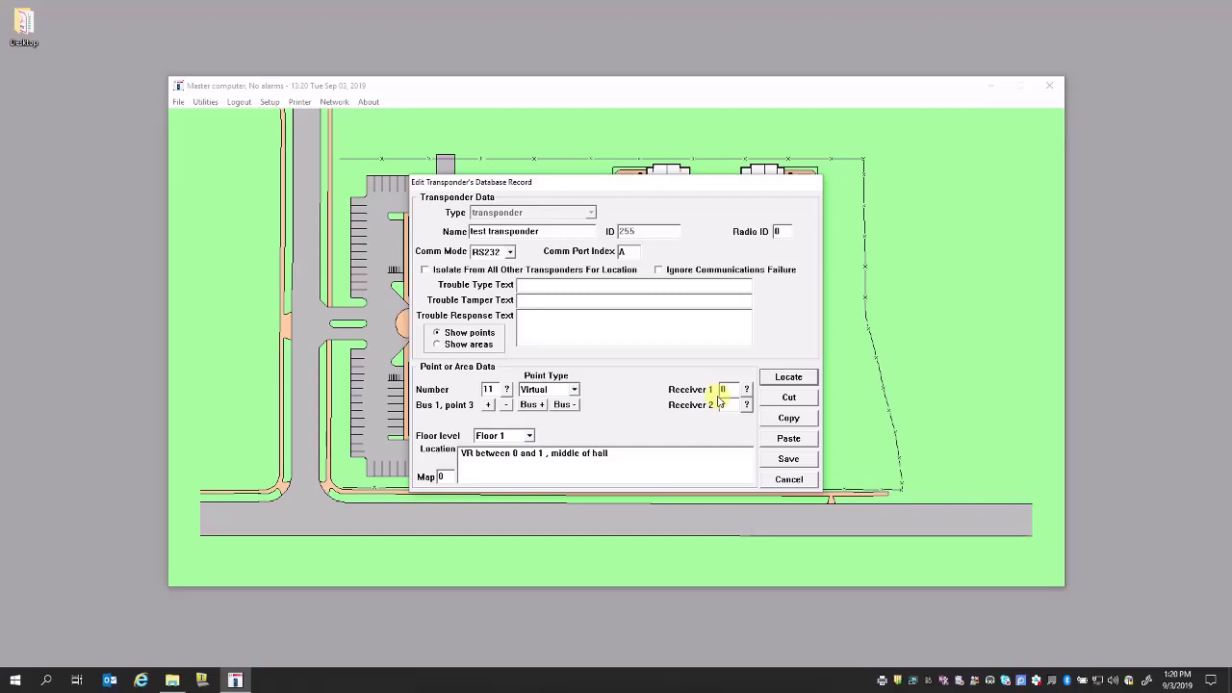
left_click(802, 460)
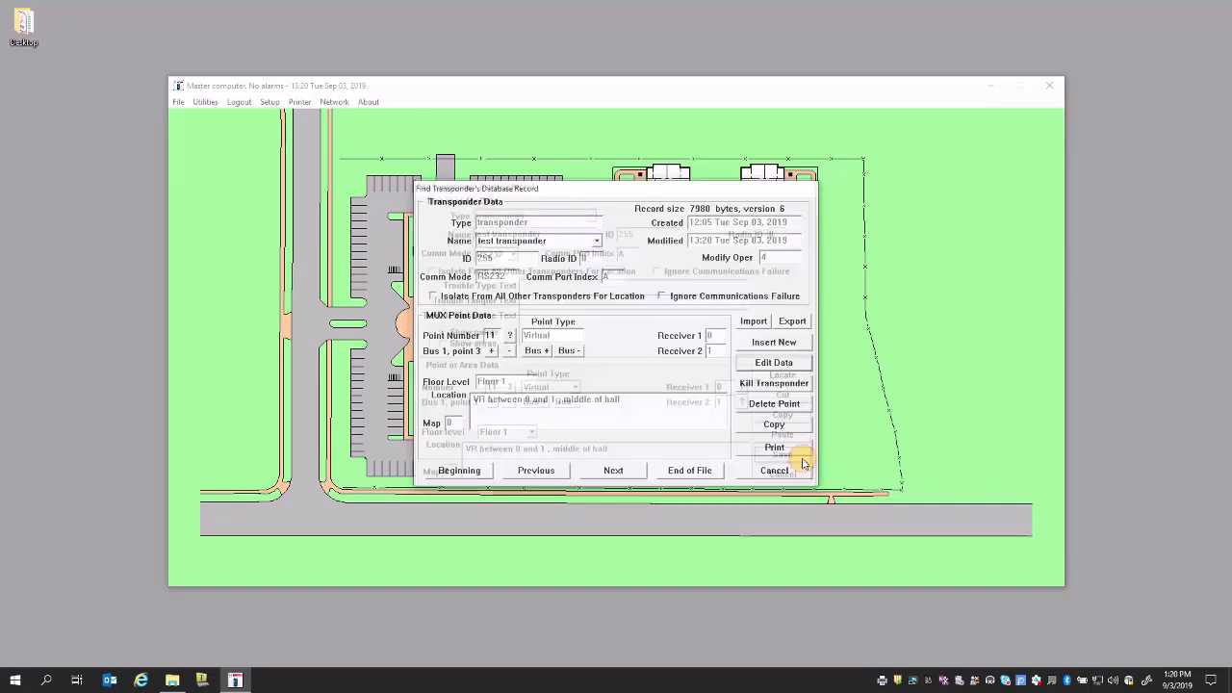
left_click(774, 469)
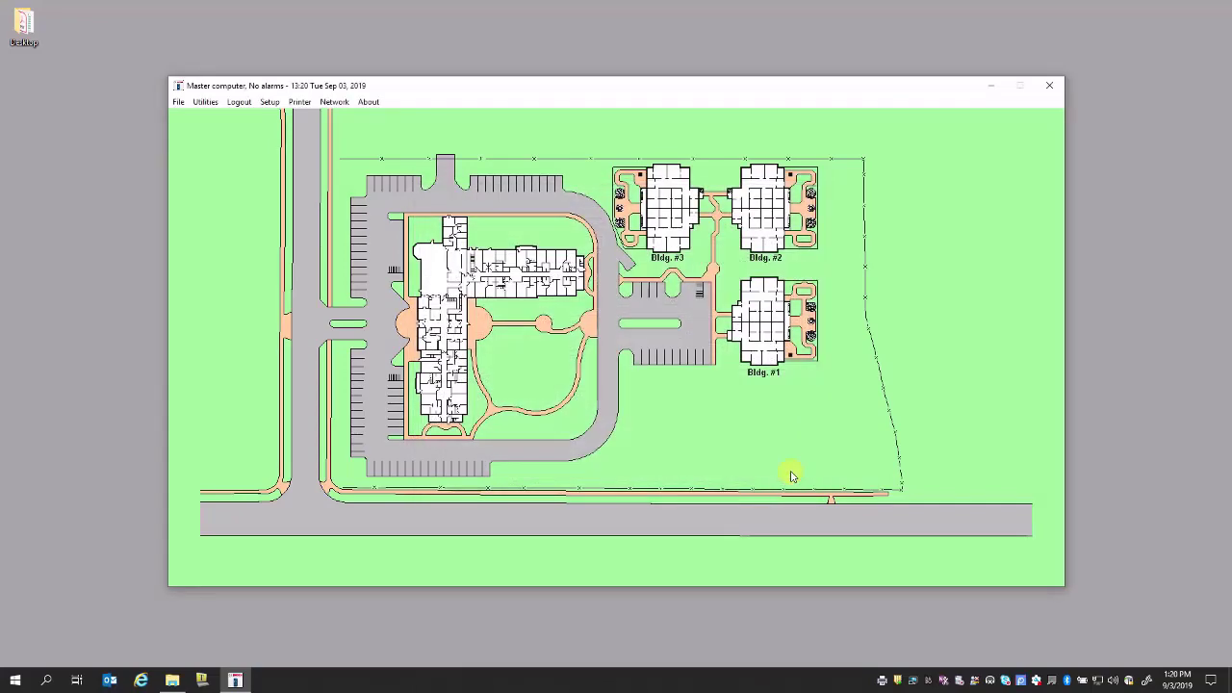